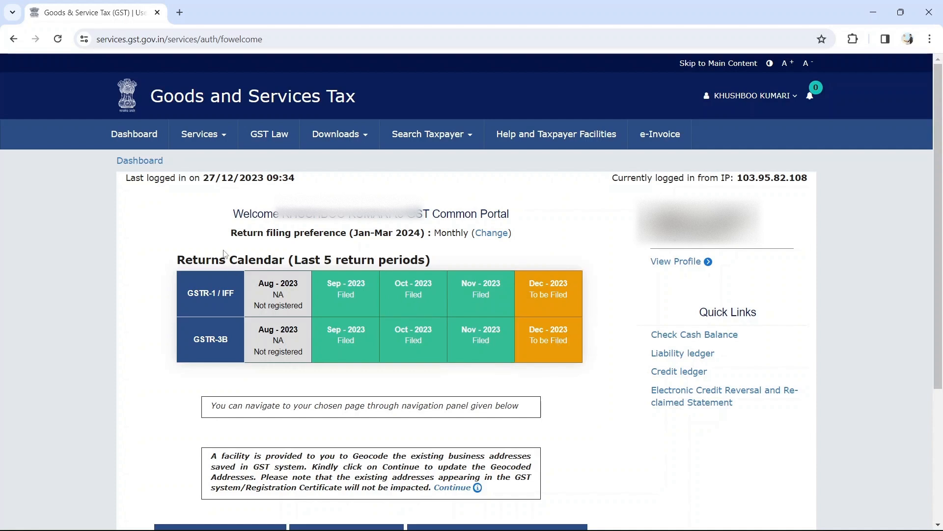
drag(230, 239, 524, 236)
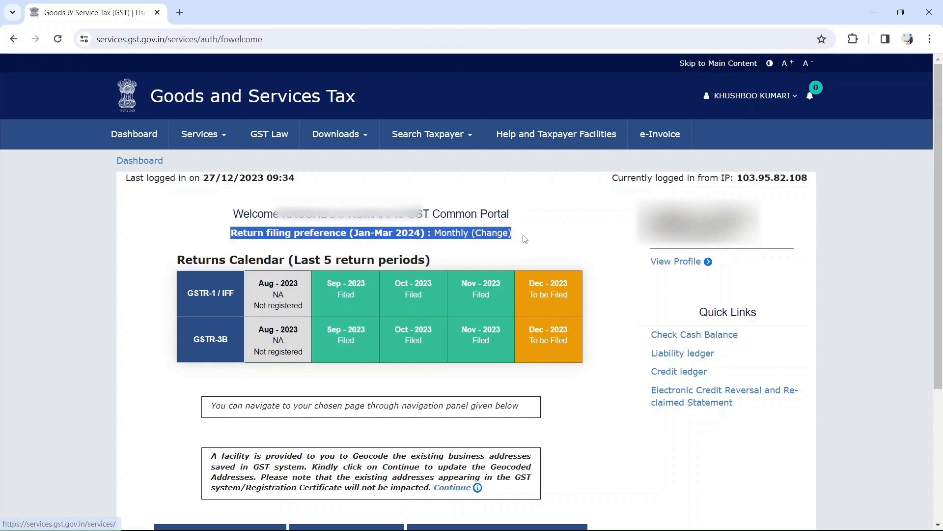
double_click(451, 233)
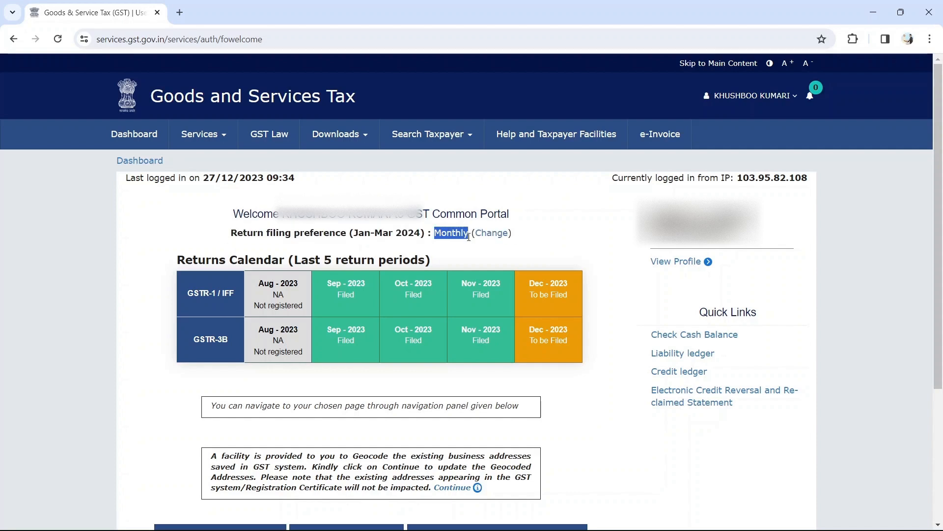
click(563, 239)
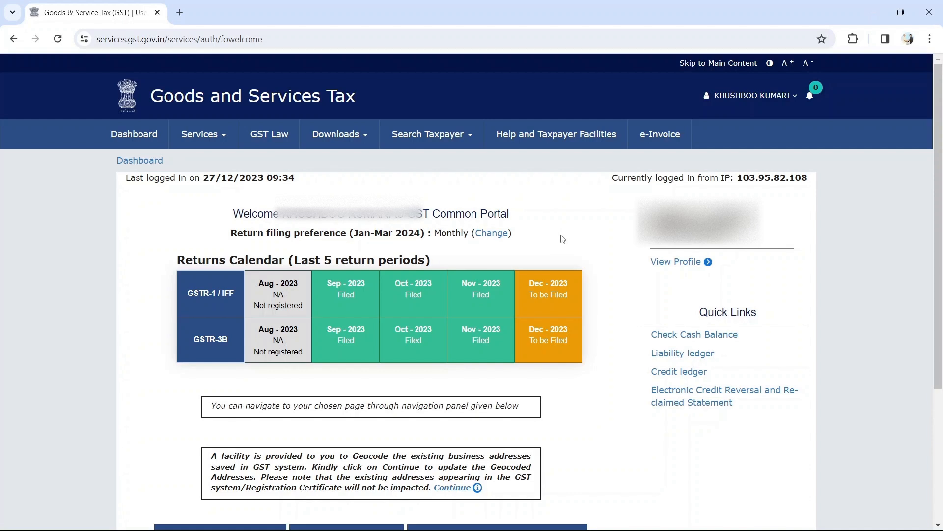
scroll(563, 239, down, 1)
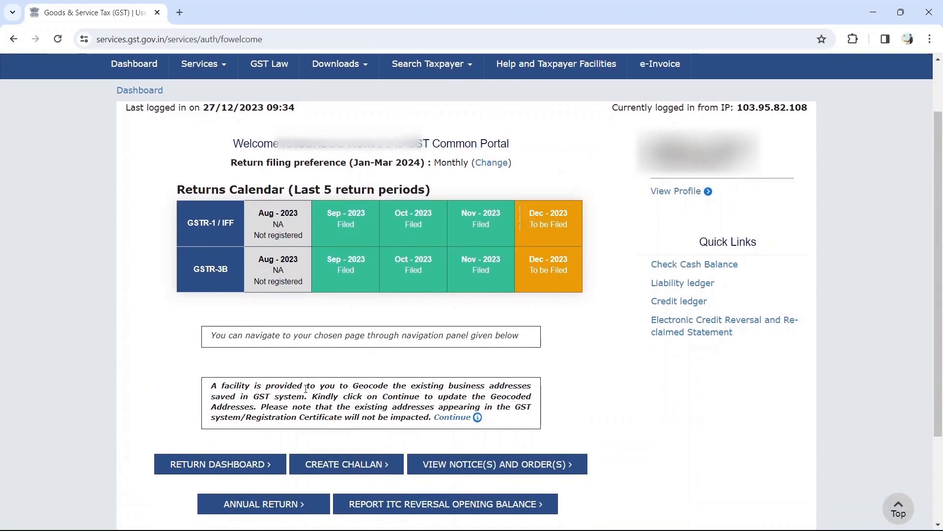
Load the FY 2023-24 December returns and bring up the GSTR-1 form, status Not Filed.
click(221, 467)
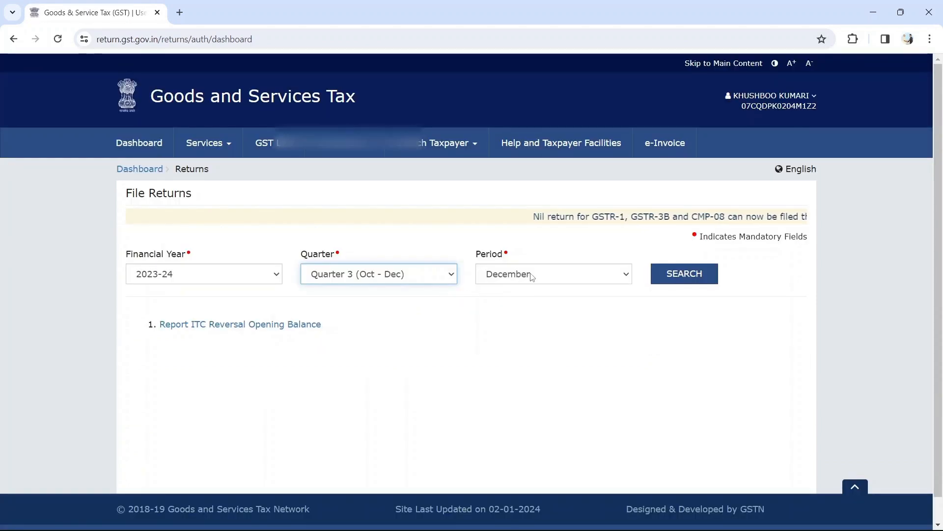
click(686, 273)
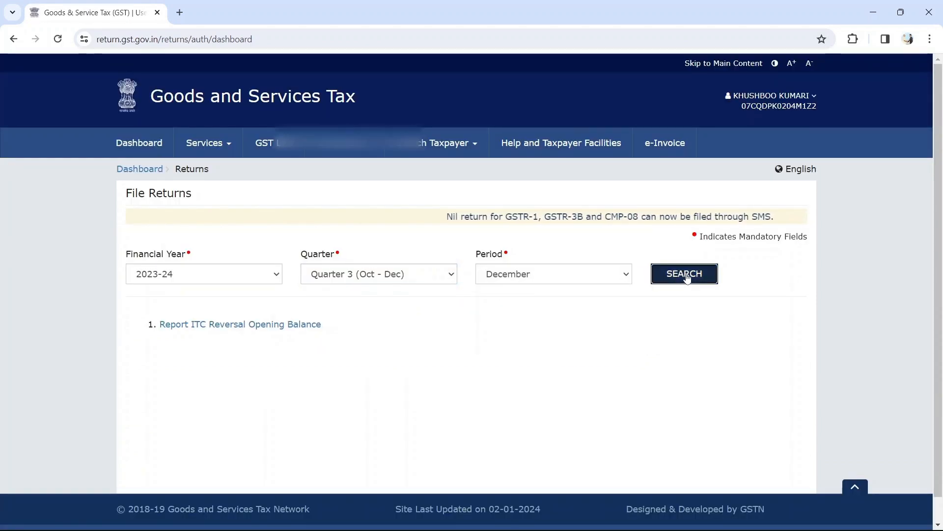
scroll(514, 309, down, 3)
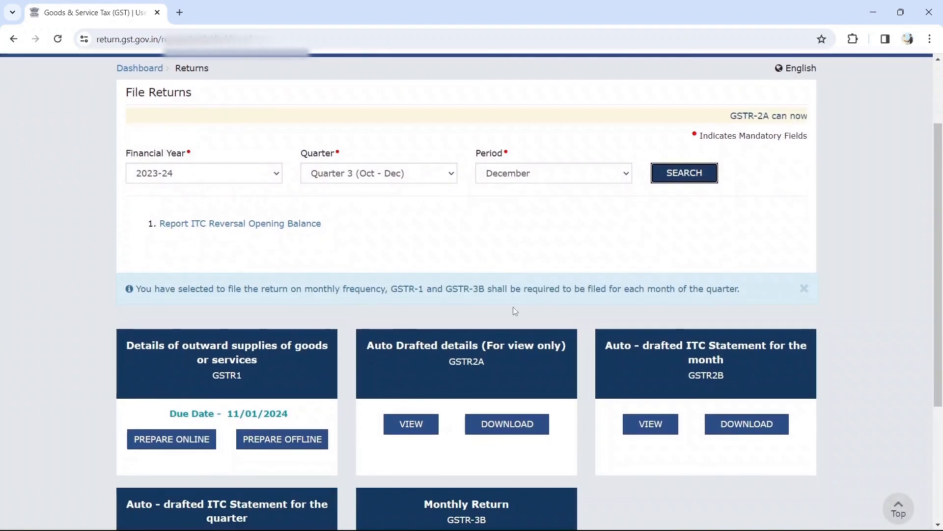
scroll(275, 294, up, 1)
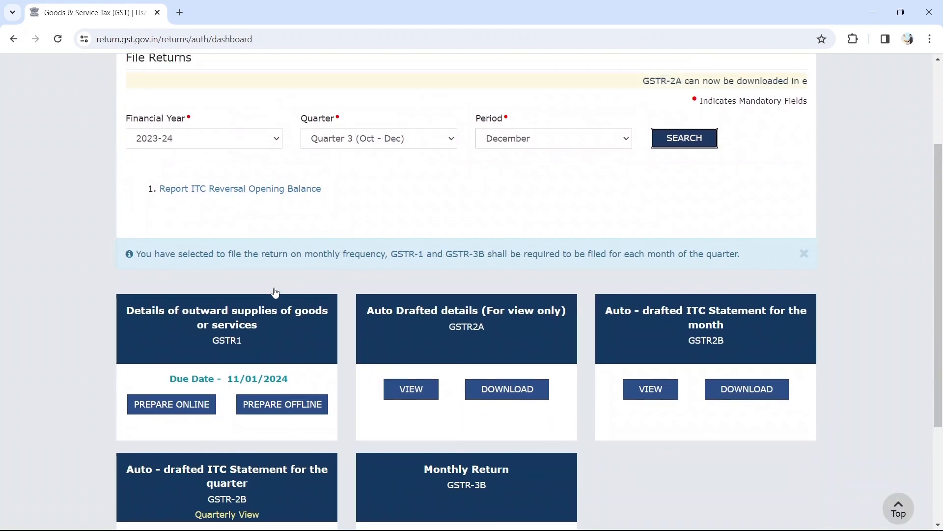
scroll(275, 293, down, 2)
scroll(275, 292, up, 3)
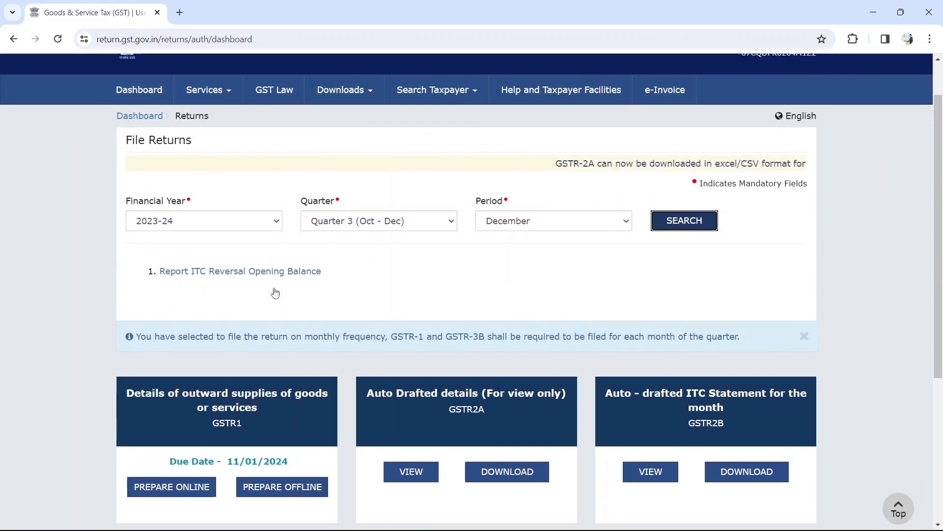
scroll(419, 233, down, 4)
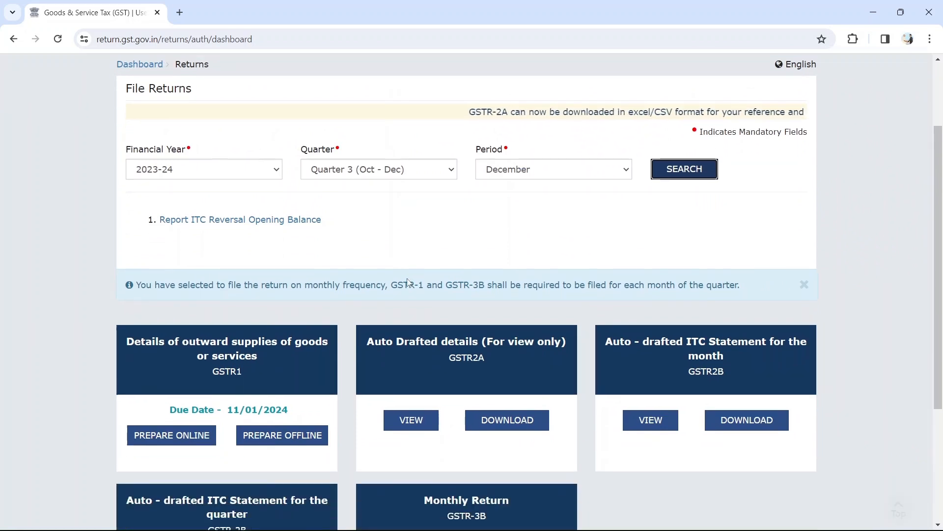
scroll(343, 278, down, 1)
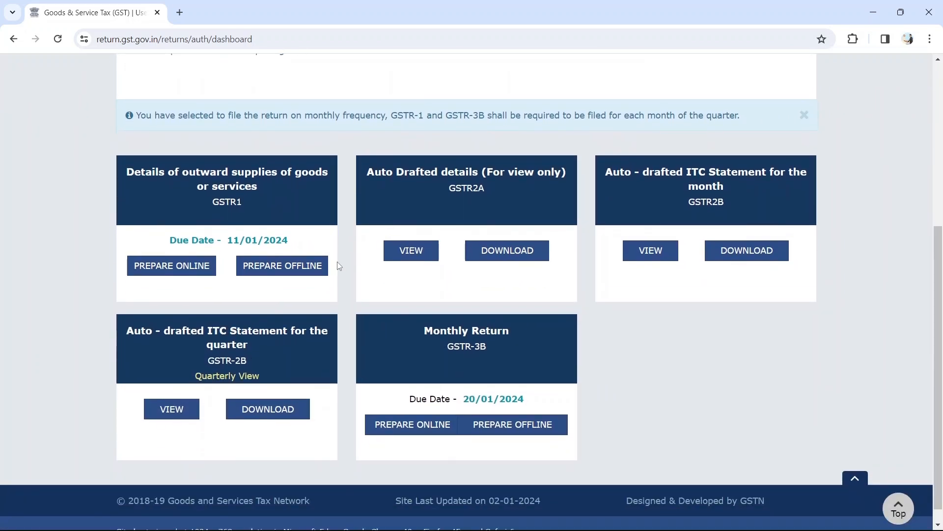
drag(256, 211, 203, 210)
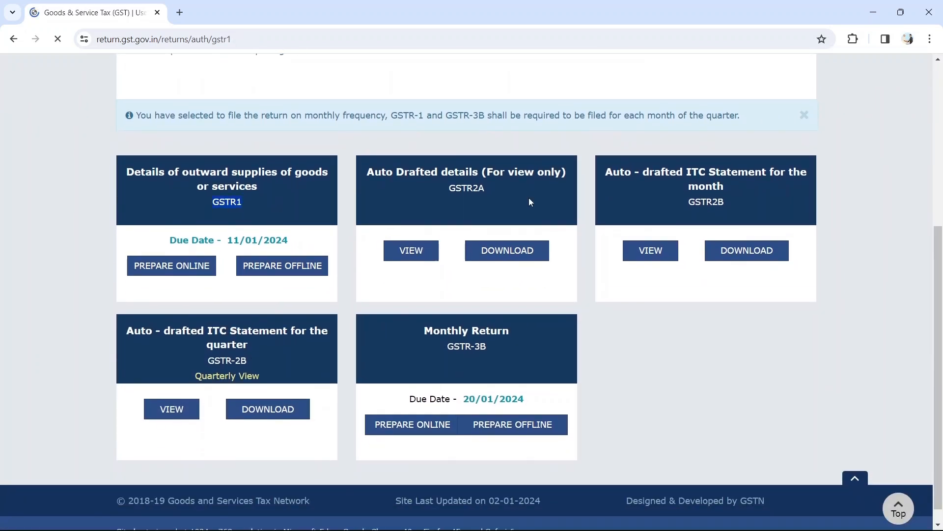
scroll(295, 263, down, 2)
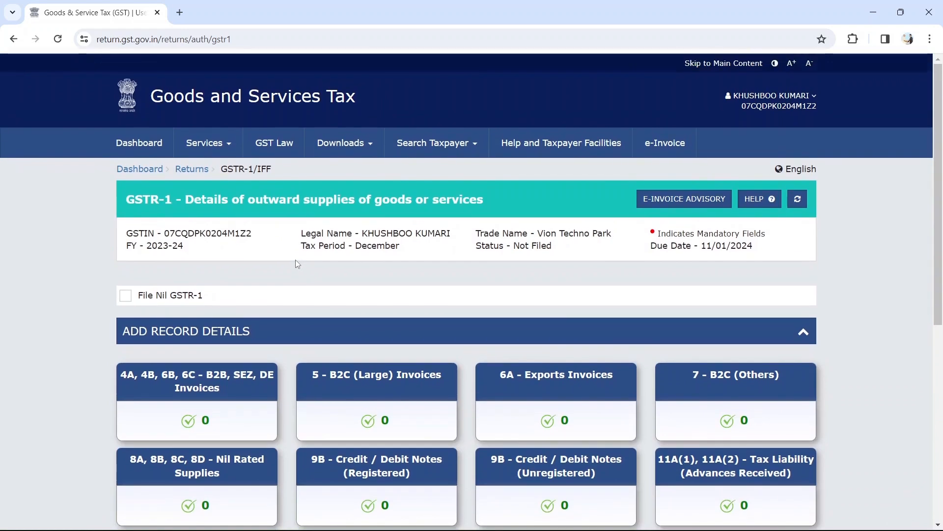
drag(127, 199, 544, 202)
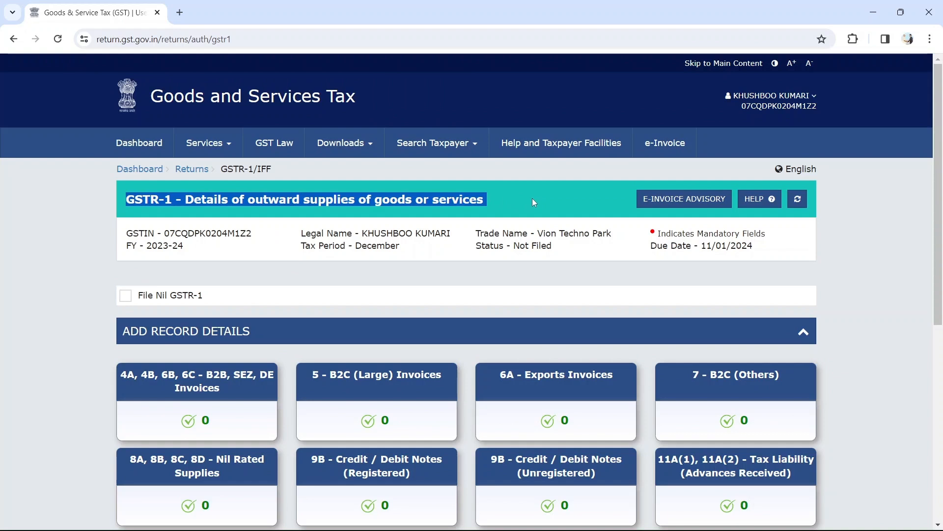
scroll(532, 198, down, 2)
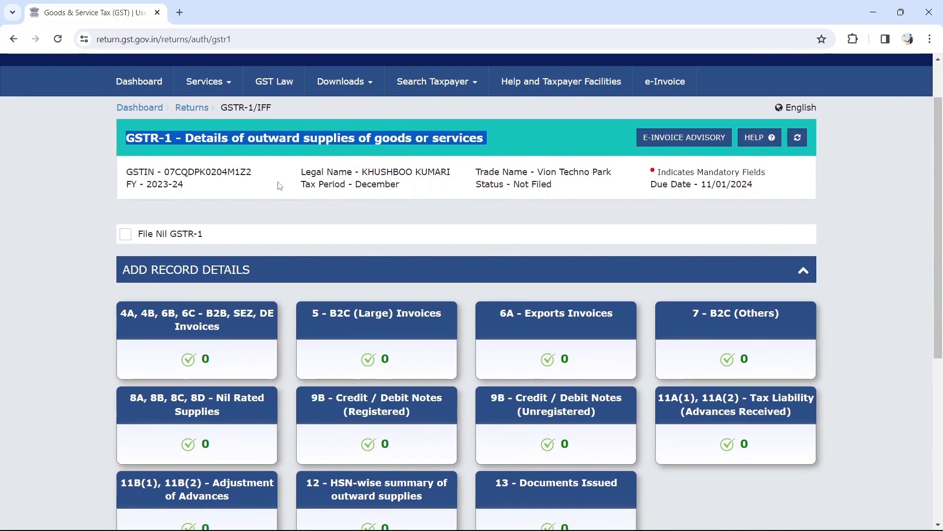
scroll(248, 185, down, 1)
scroll(248, 185, down, 1)
drag(754, 143, 653, 149)
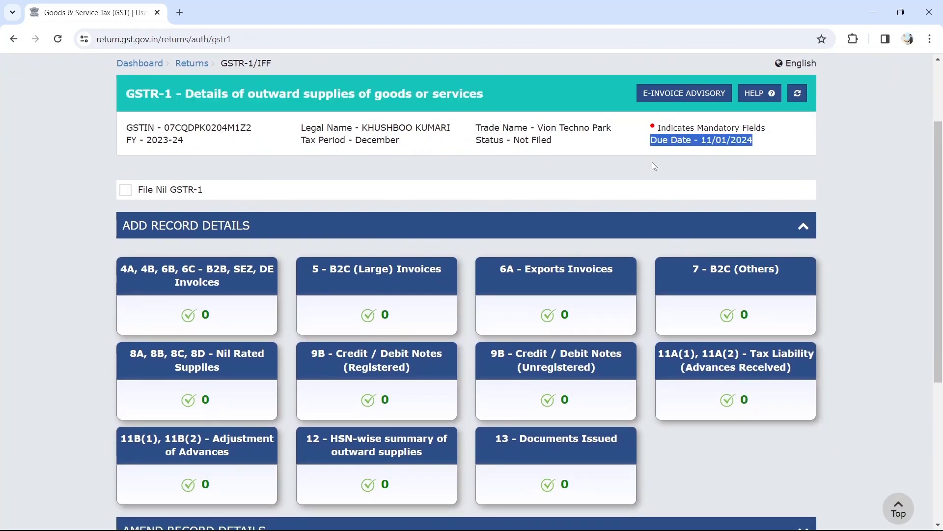
drag(409, 143, 298, 151)
click(380, 174)
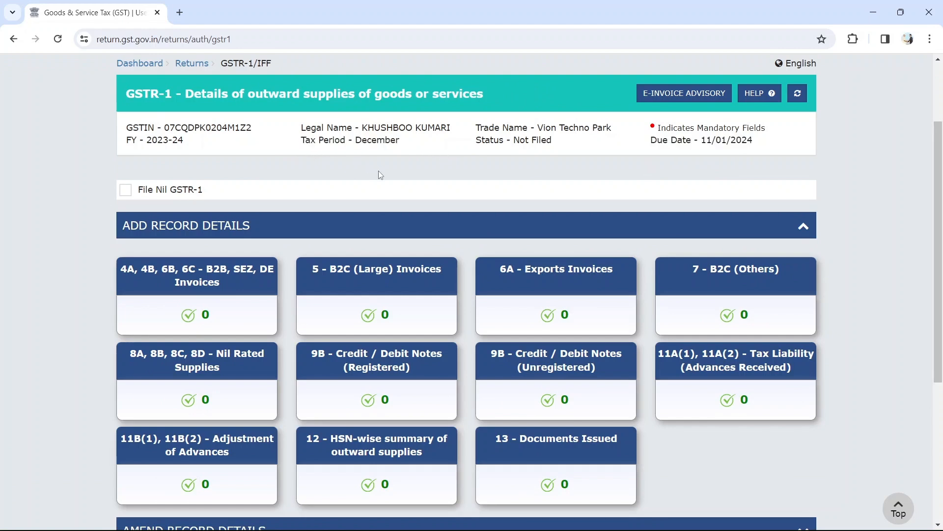
scroll(379, 172, down, 2)
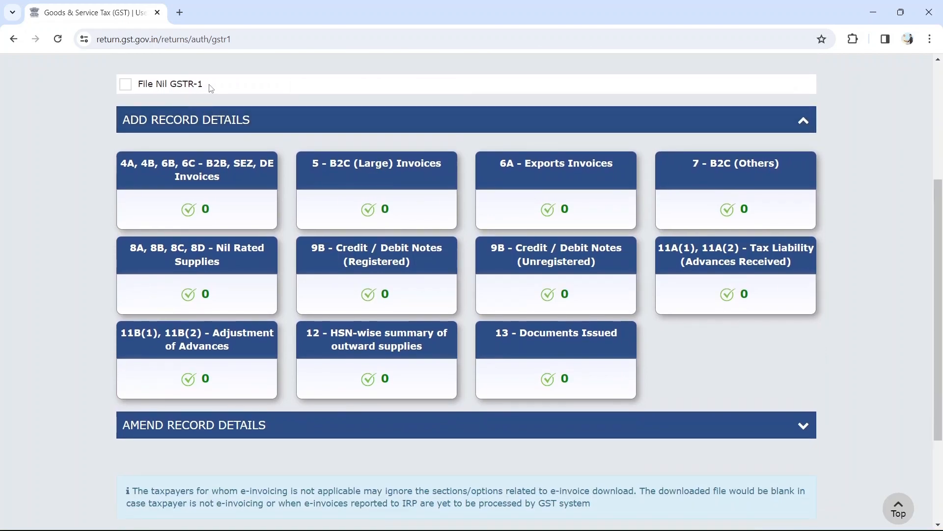
drag(211, 88, 139, 87)
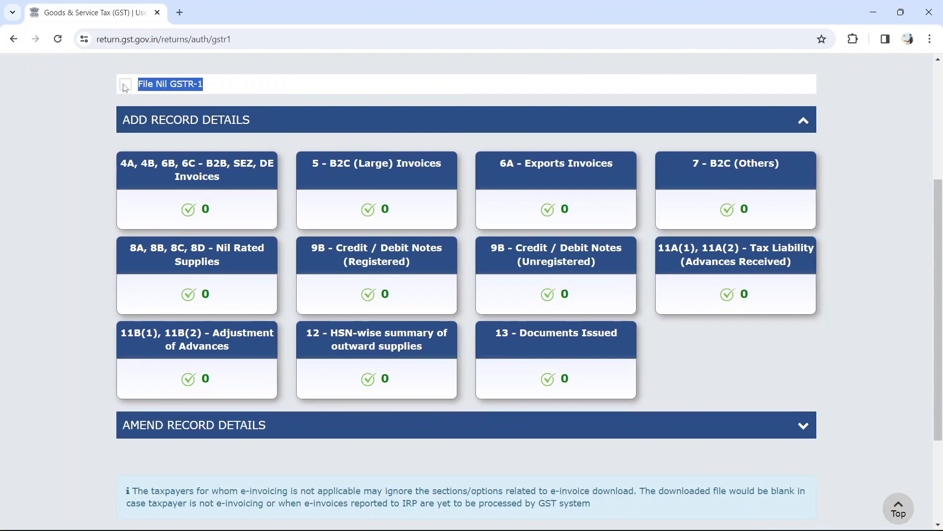
click(126, 85)
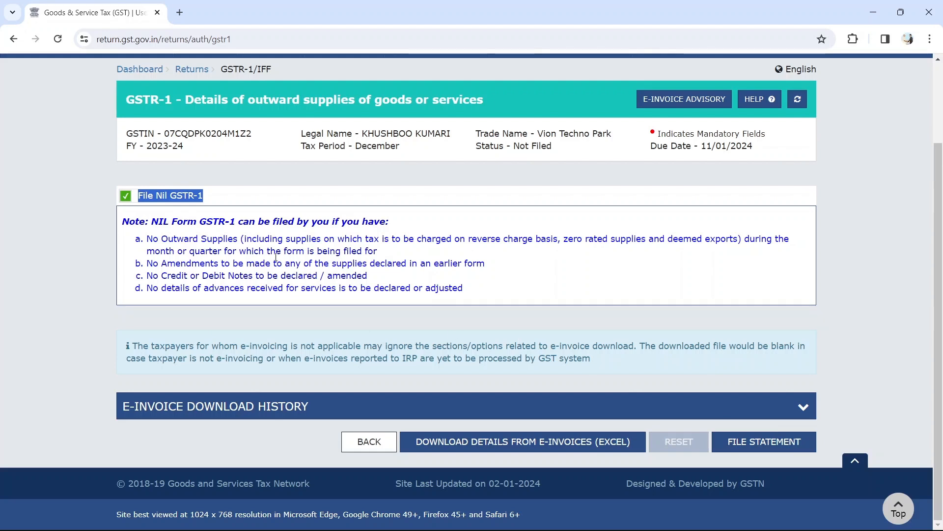
click(125, 196)
scroll(74, 201, down, 1)
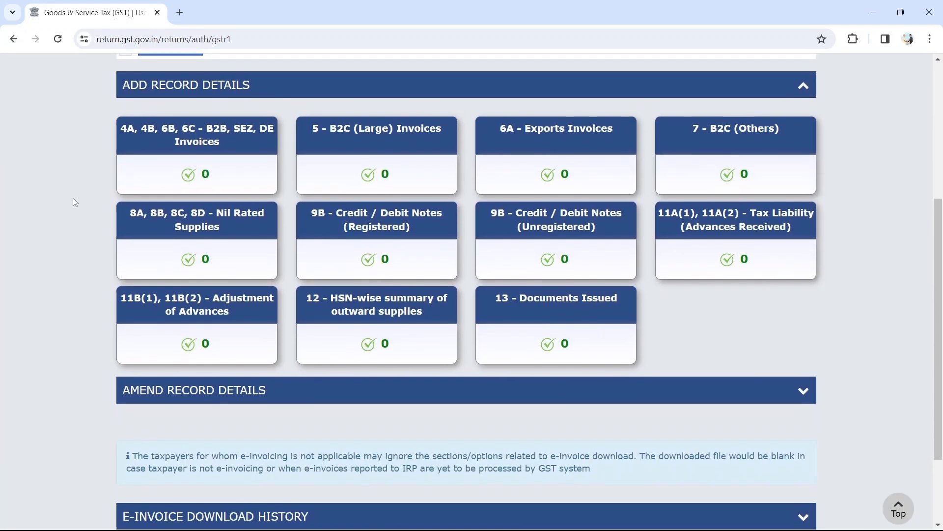
scroll(73, 202, up, 1)
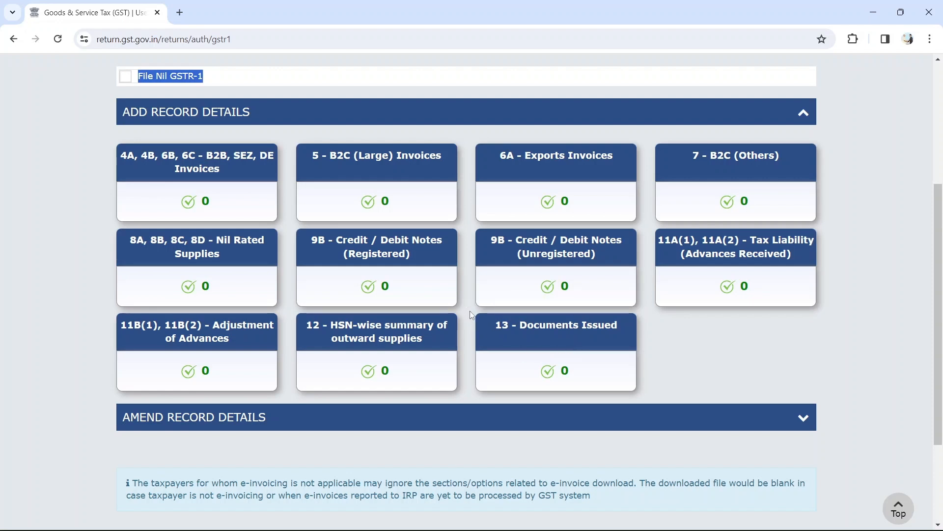
Open the '4A, 4B, 6B, 6C - B2B, SEZ, DE Invoices' section of the December GSTR-1.
click(161, 170)
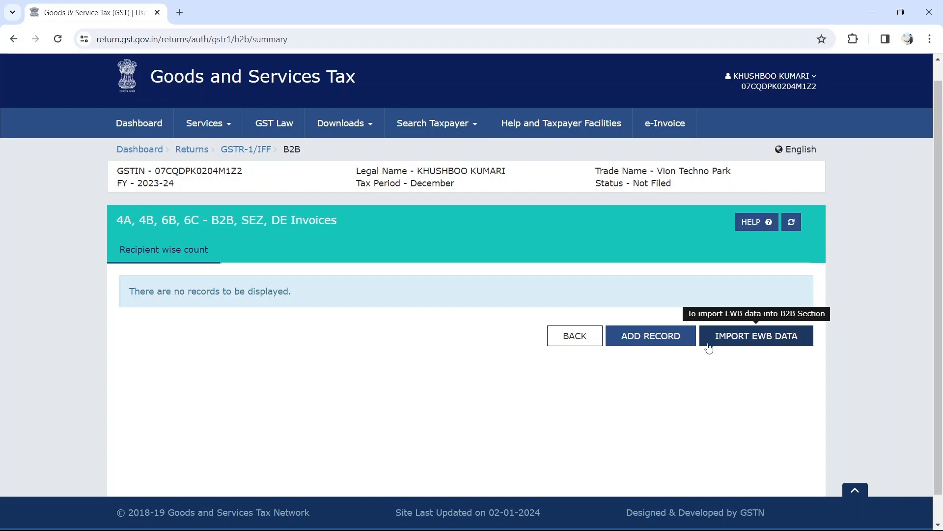
Add a new B2B invoice record.
click(654, 339)
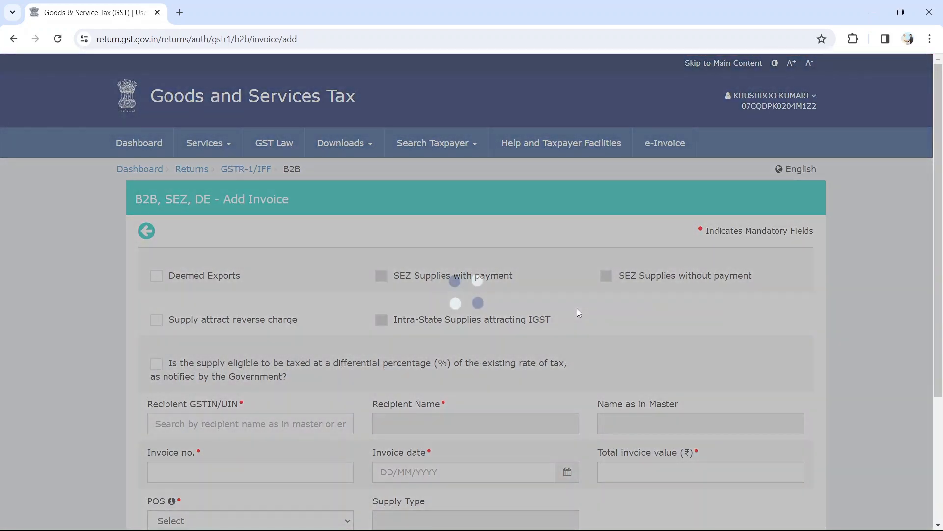
scroll(577, 308, down, 2)
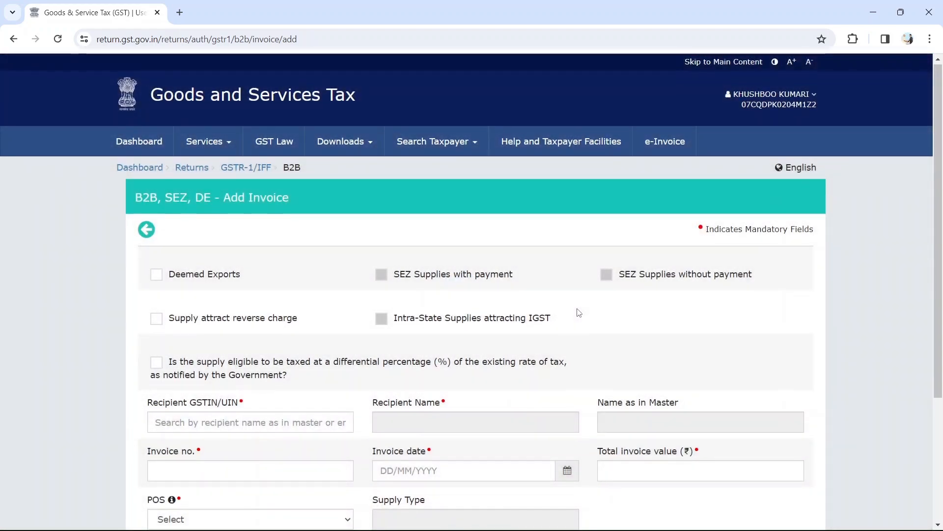
scroll(579, 312, down, 2)
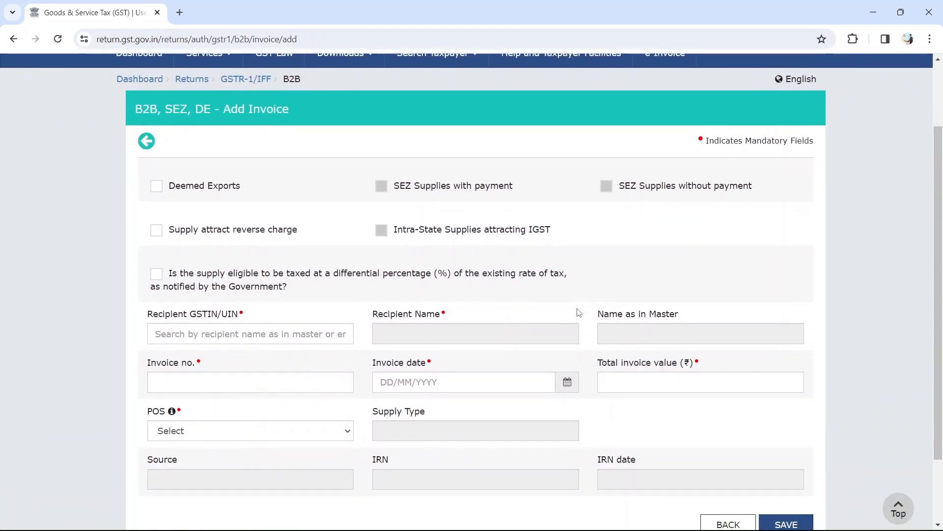
scroll(577, 308, down, 1)
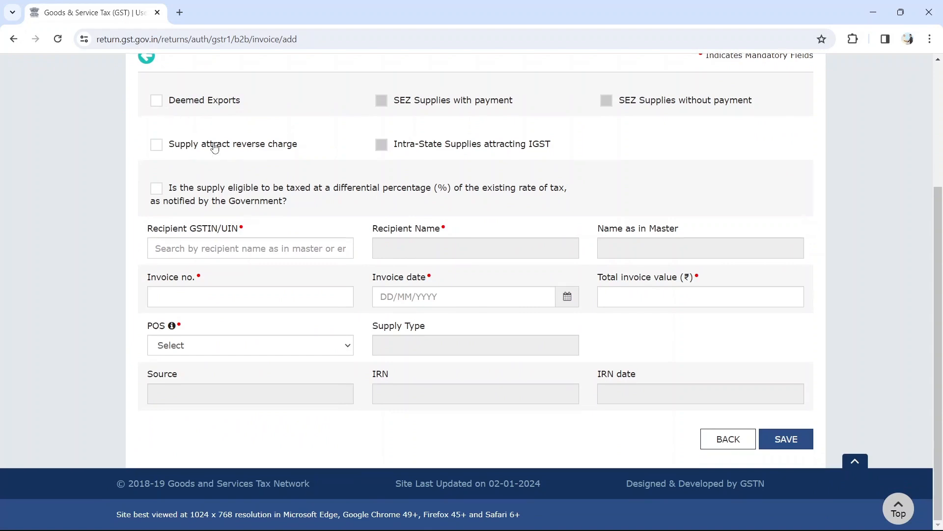
Enter the recipient's GSTIN so name, POS 07-Delhi and Intra-State supply auto-fill.
click(213, 245)
drag(250, 230, 147, 230)
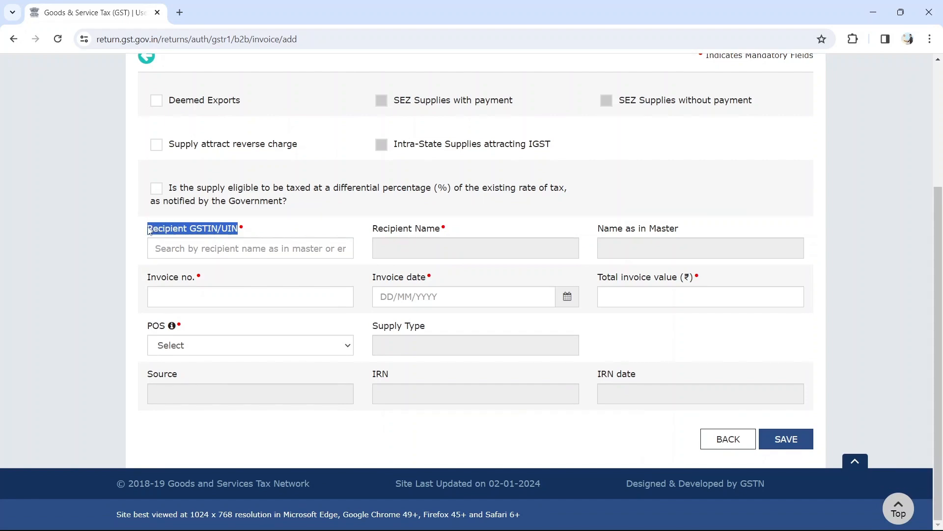
click(223, 248)
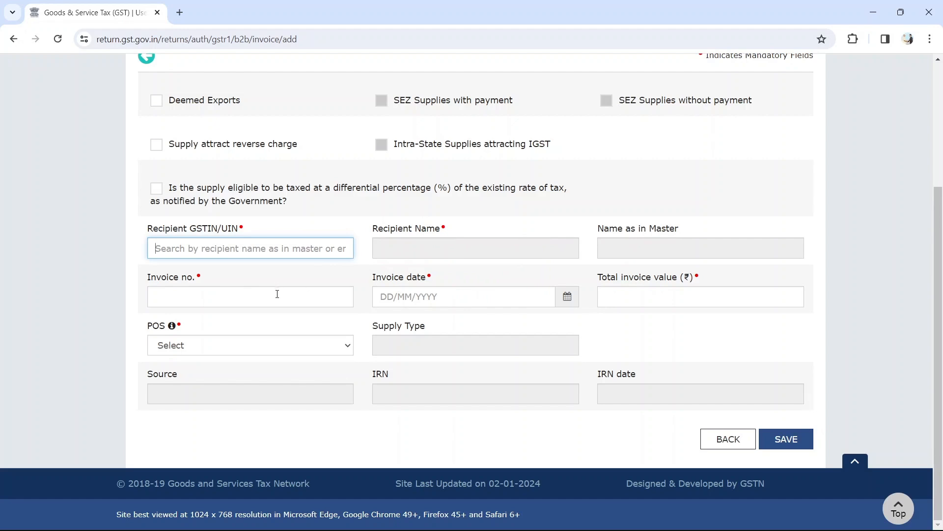
drag(189, 280, 145, 280)
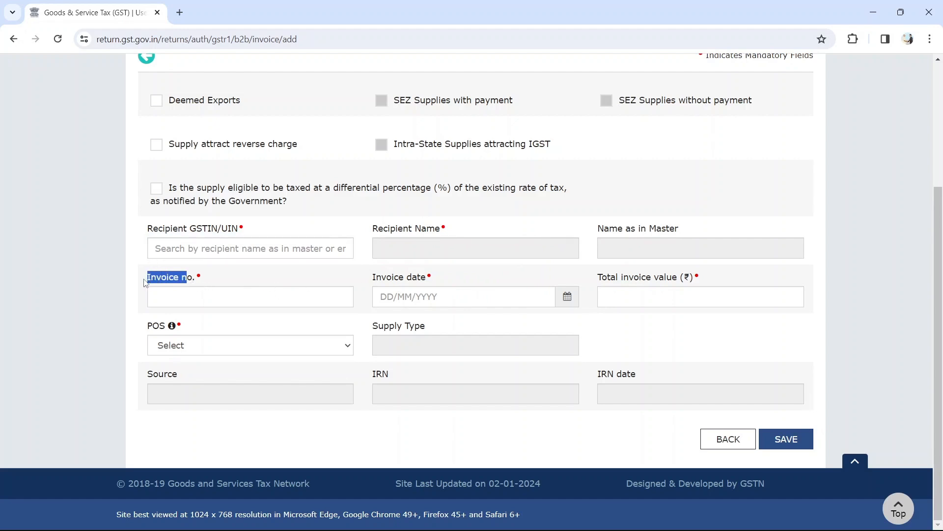
click(429, 278)
drag(431, 280, 364, 281)
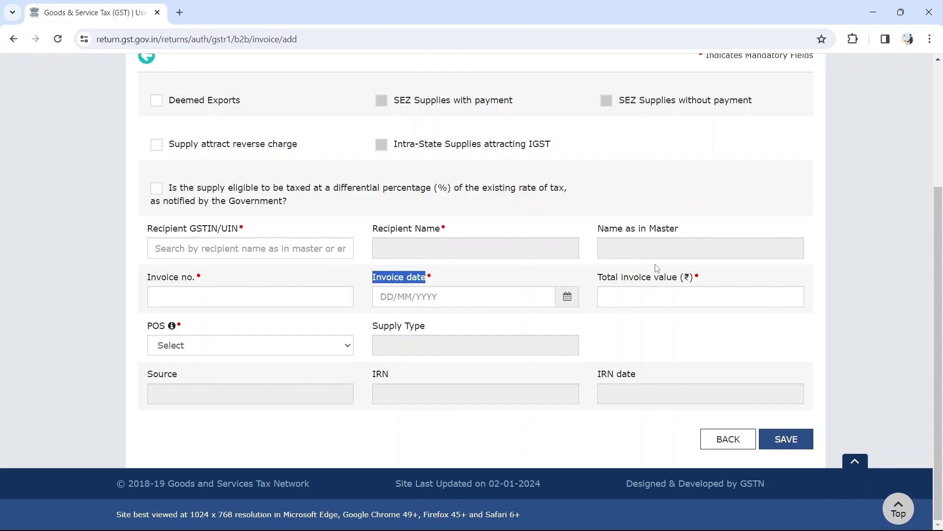
drag(598, 278, 681, 279)
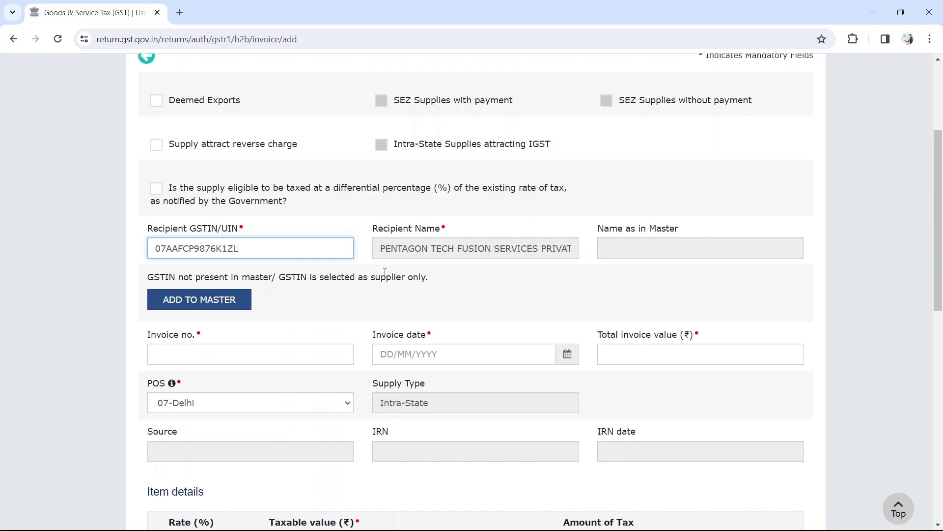
Fill Invoice no. with VTP/001/23-24 copied from the PDF invoice.
scroll(385, 272, down, 1)
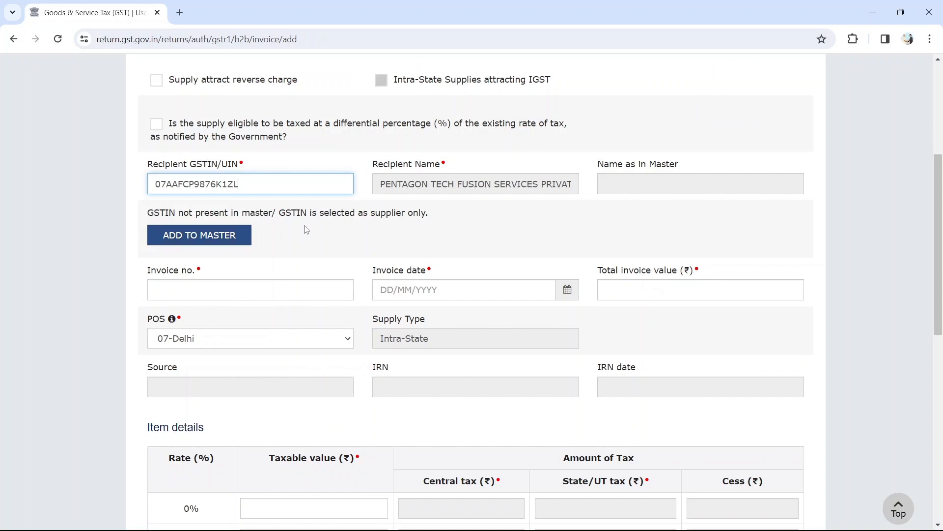
scroll(306, 229, down, 1)
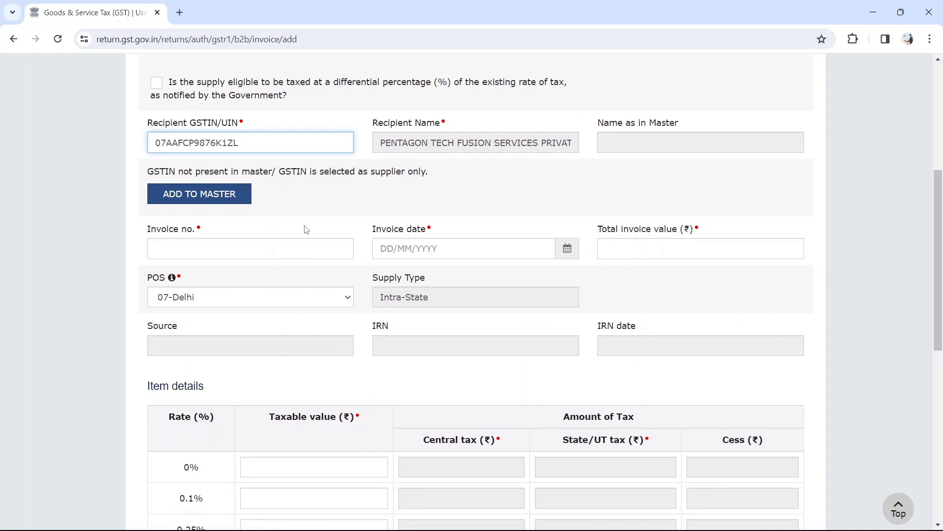
scroll(363, 183, down, 1)
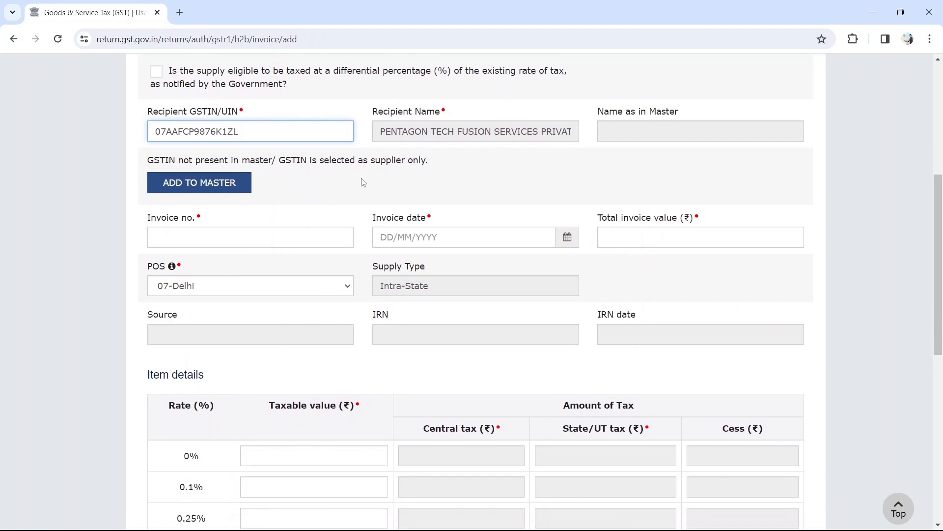
click(274, 203)
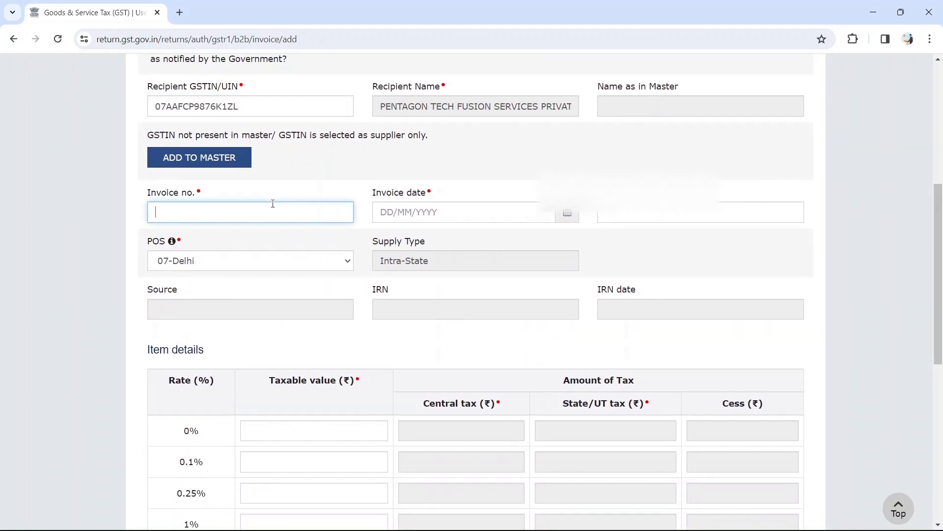
key(alt+Tab)
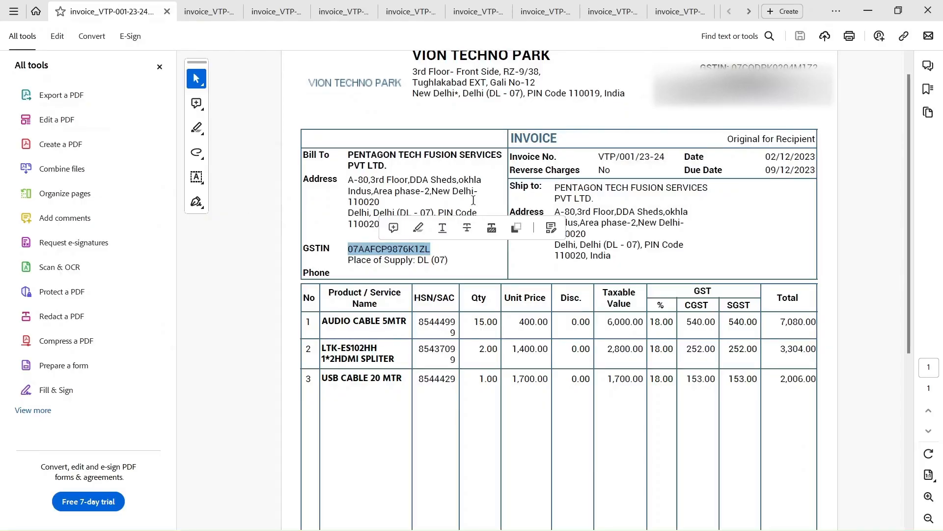
drag(510, 156, 665, 156)
key(ctrl+c)
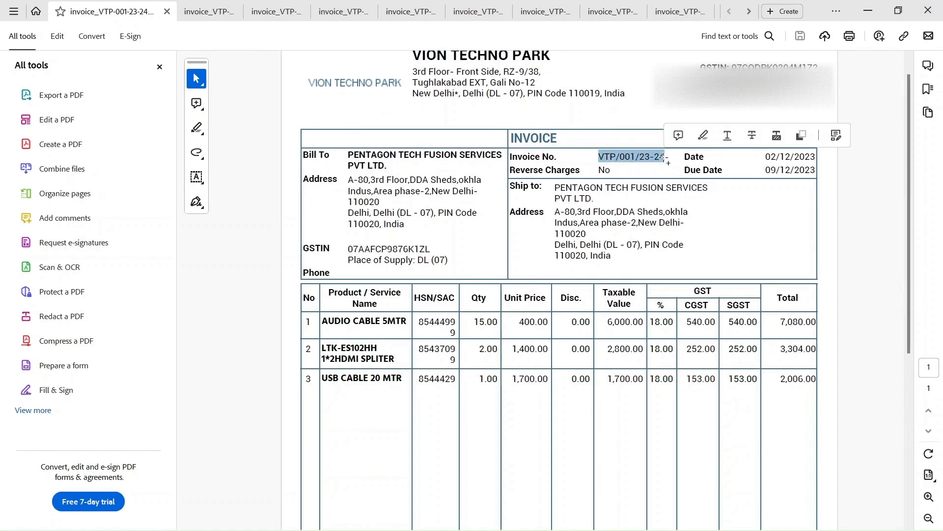
key(alt+Tab)
key(ctrl+v)
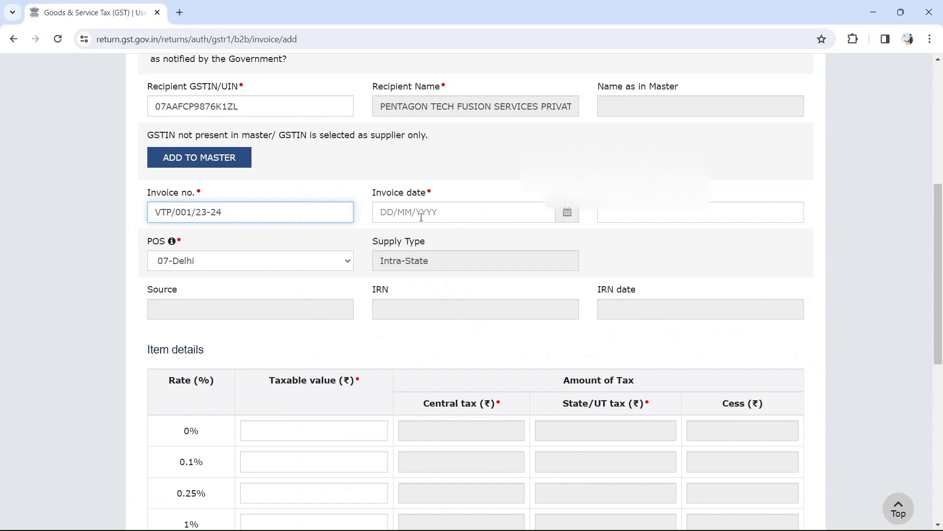
Enter the invoice date 02/12/2023.
click(430, 212)
key(alt+Tab)
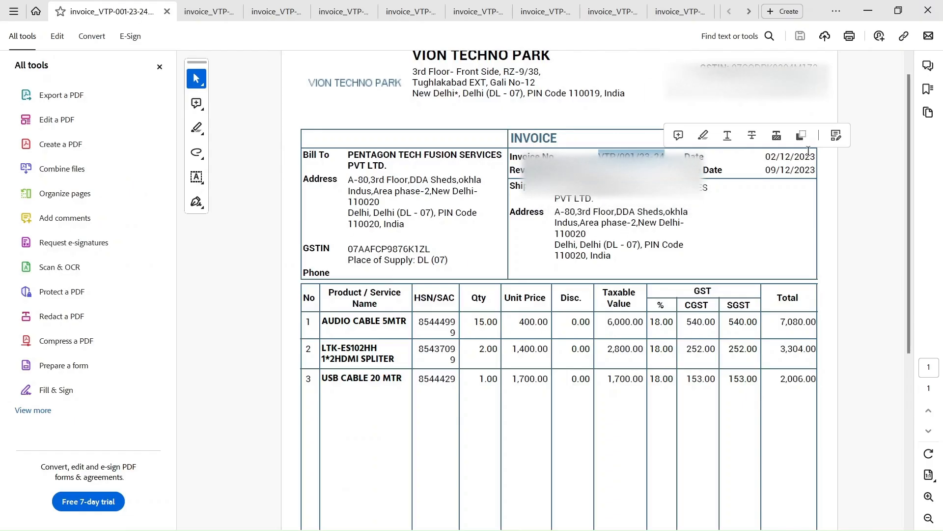
click(764, 156)
key(alt+Tab)
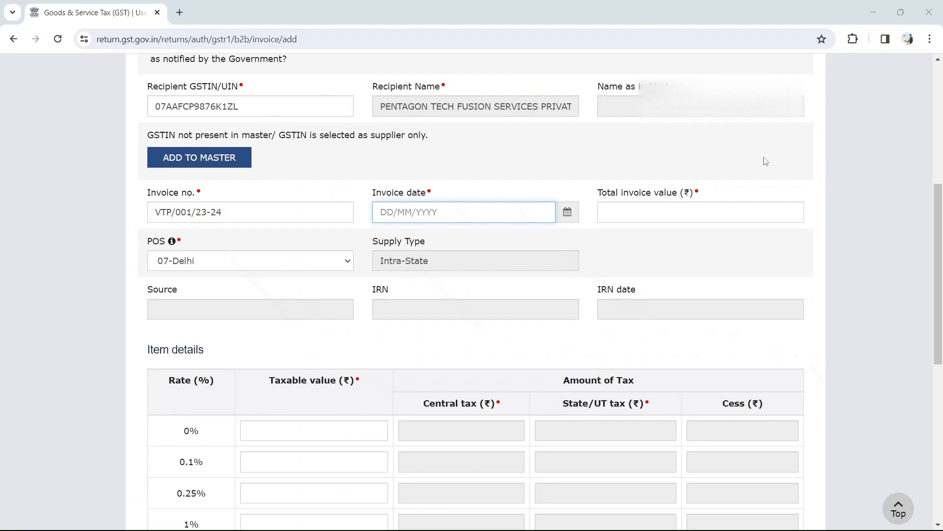
text(02/)
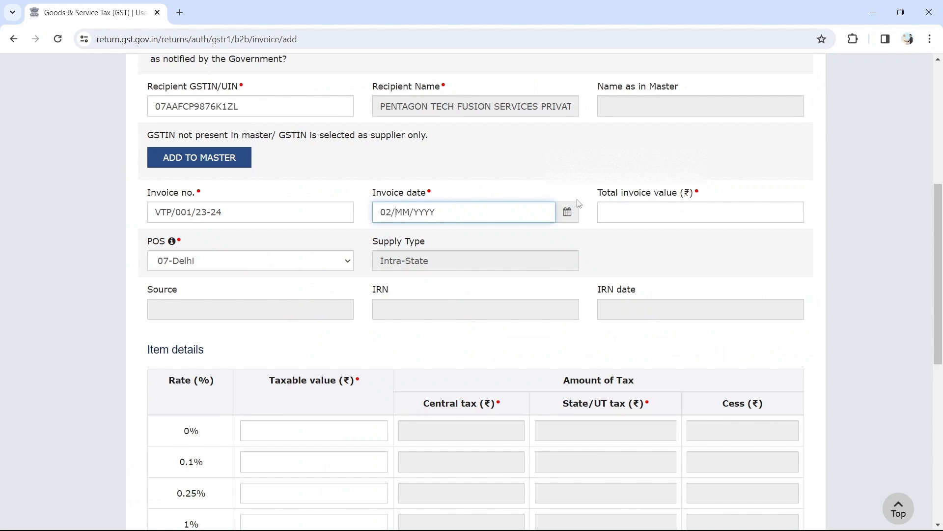
text(12/202)
Enter the total invoice value 12,390.00 read from the PDF.
click(636, 204)
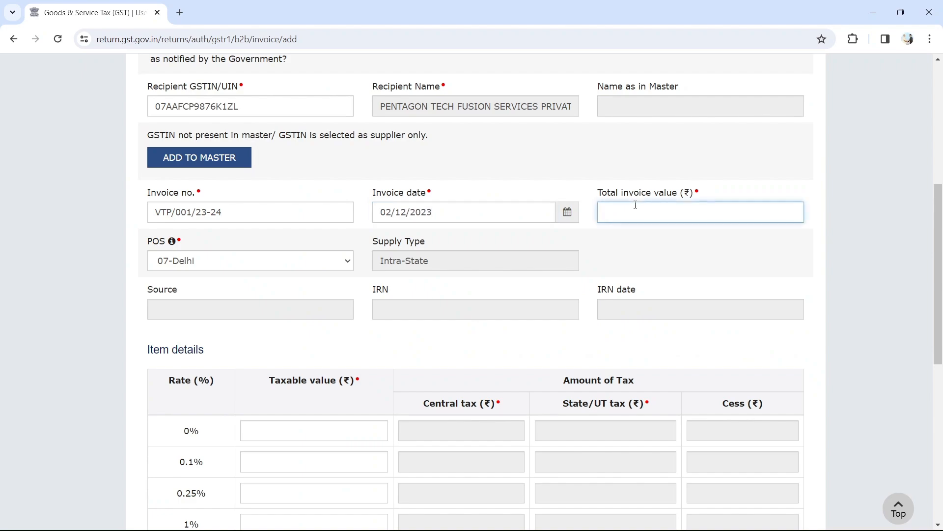
key(alt+Tab)
scroll(692, 259, down, 5)
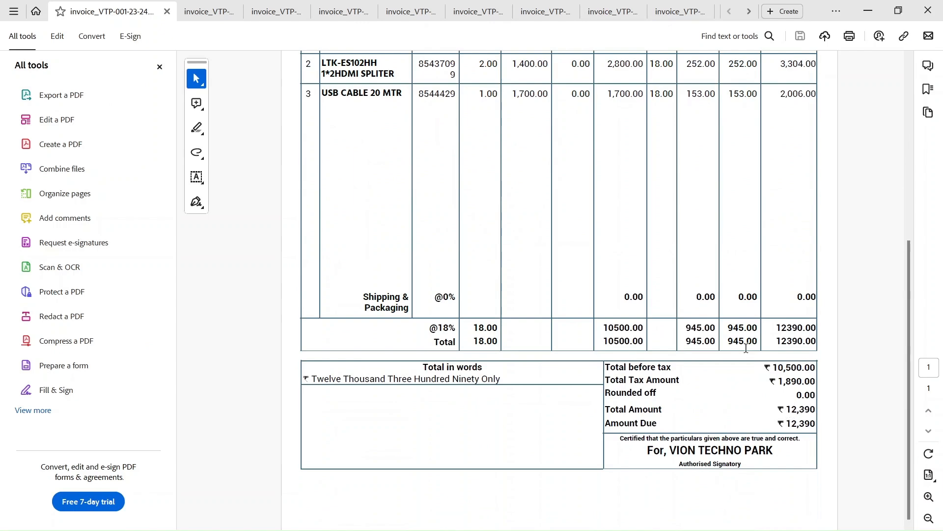
key(alt+Tab)
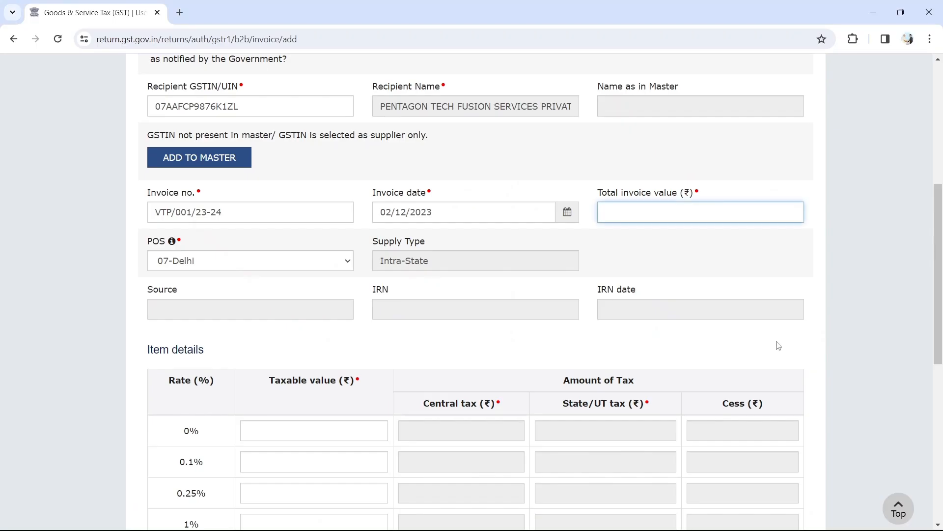
text(12390)
key(Tab)
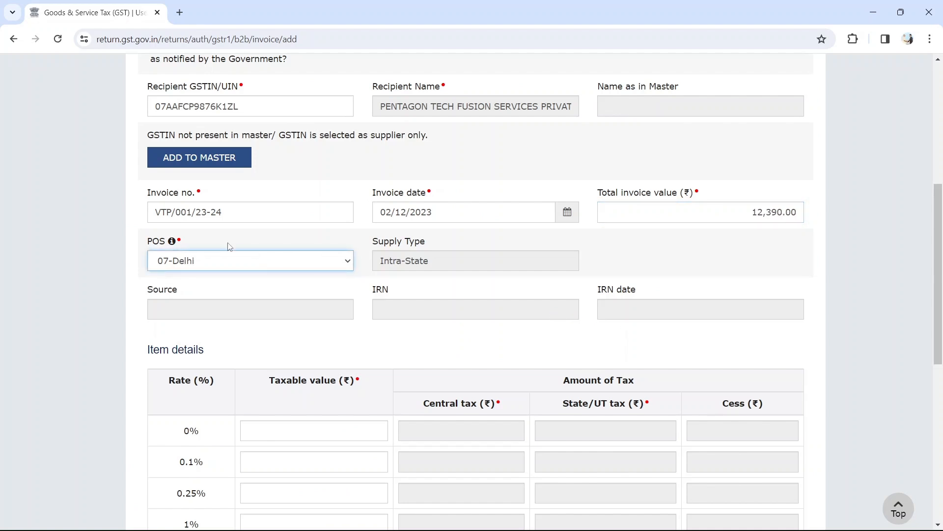
scroll(358, 181, up, 1)
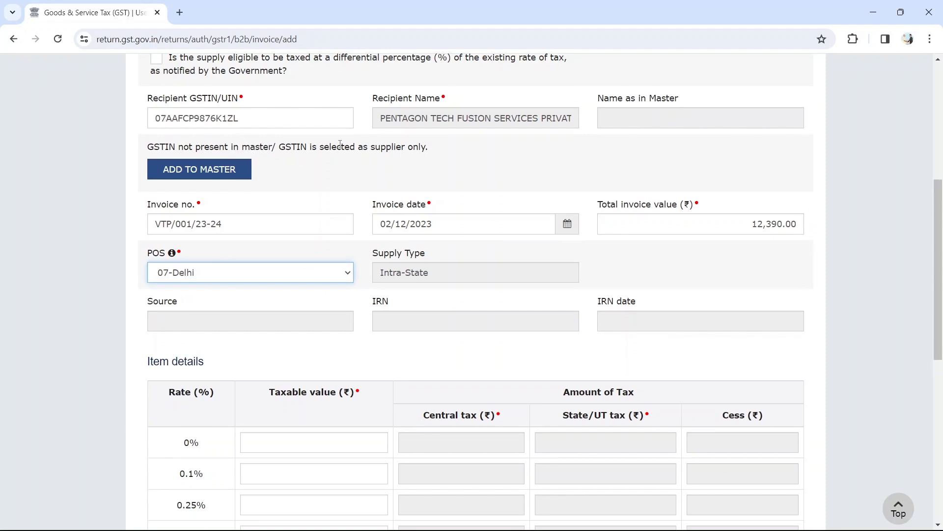
scroll(316, 203, down, 1)
scroll(394, 203, up, 3)
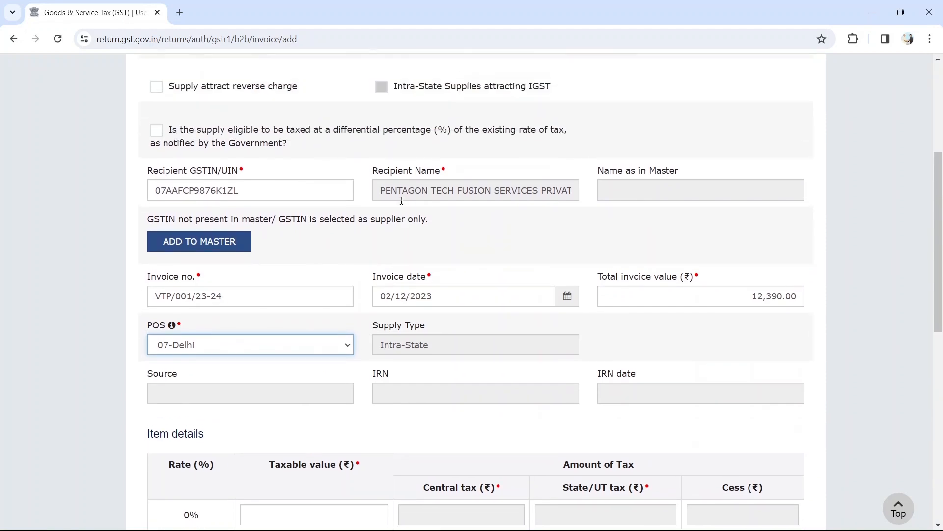
scroll(303, 214, down, 3)
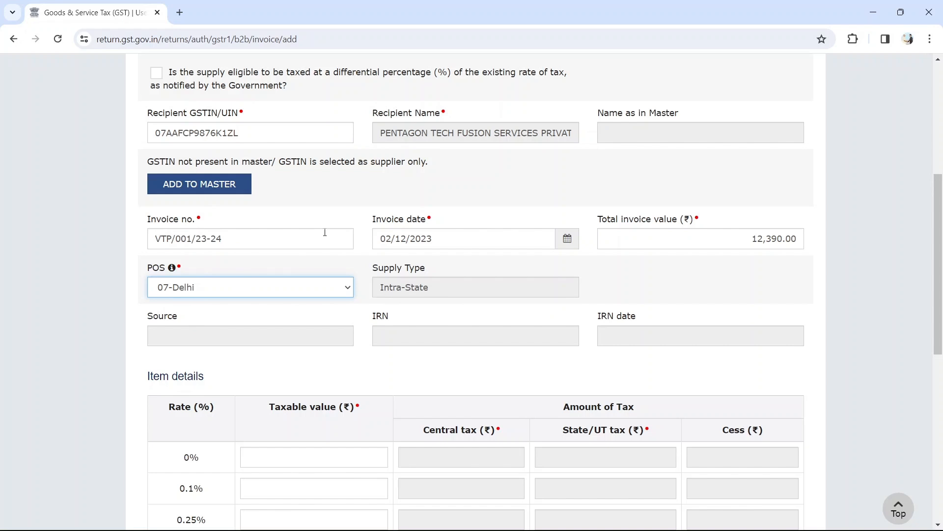
scroll(325, 232, down, 1)
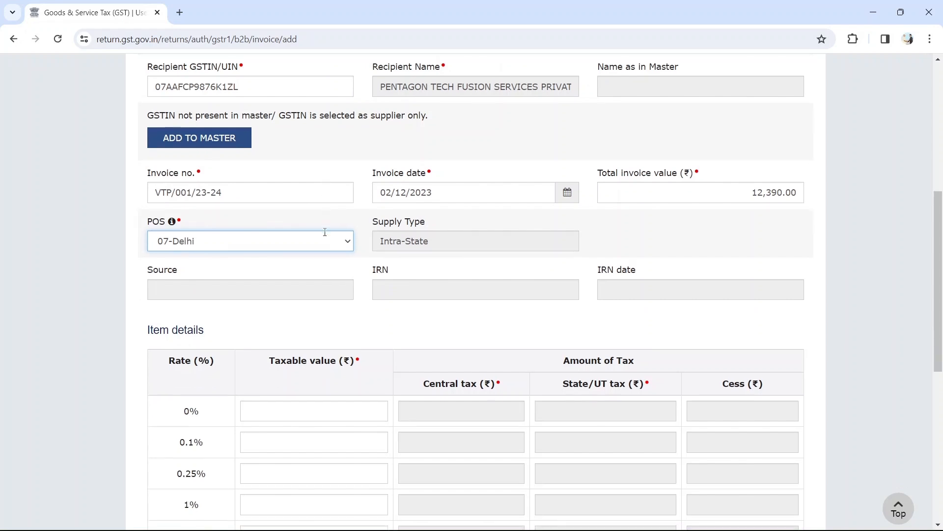
drag(377, 226, 432, 227)
click(398, 264)
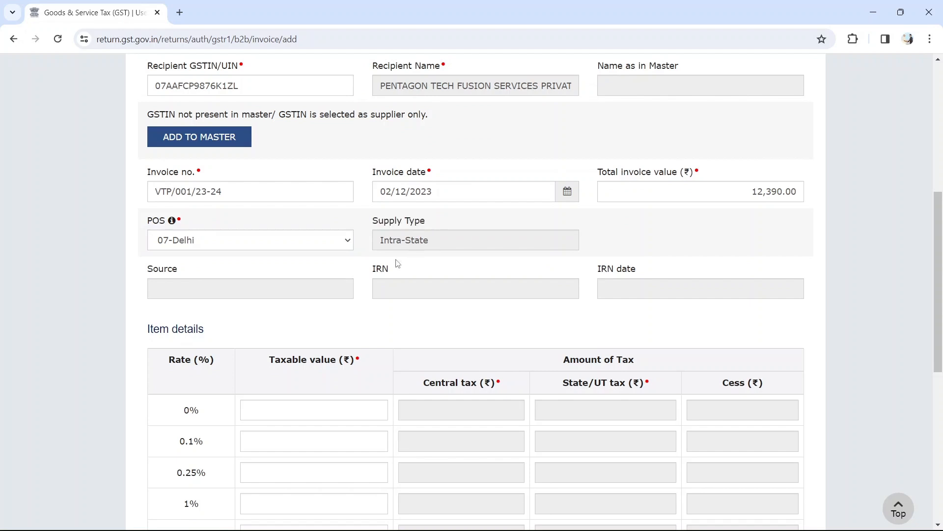
scroll(377, 264, down, 1)
scroll(376, 265, down, 1)
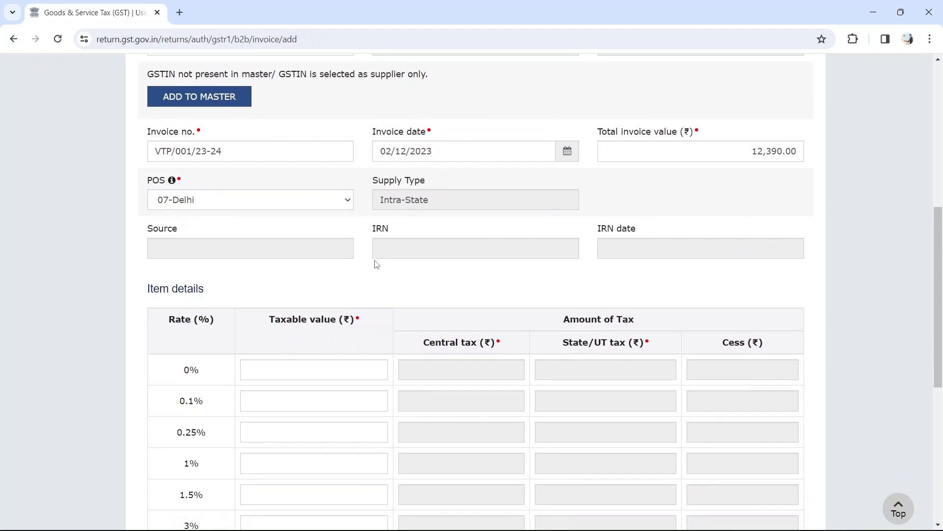
scroll(377, 264, down, 1)
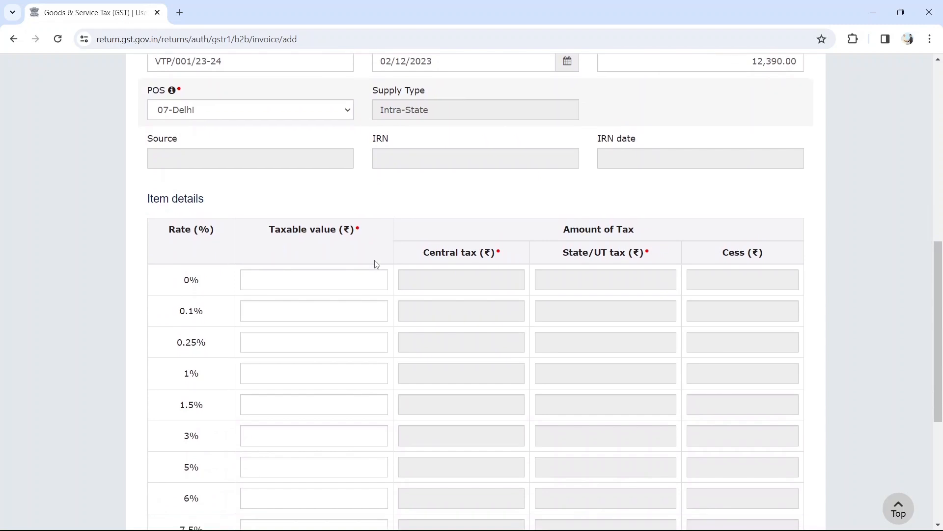
scroll(415, 155, down, 1)
scroll(417, 157, down, 1)
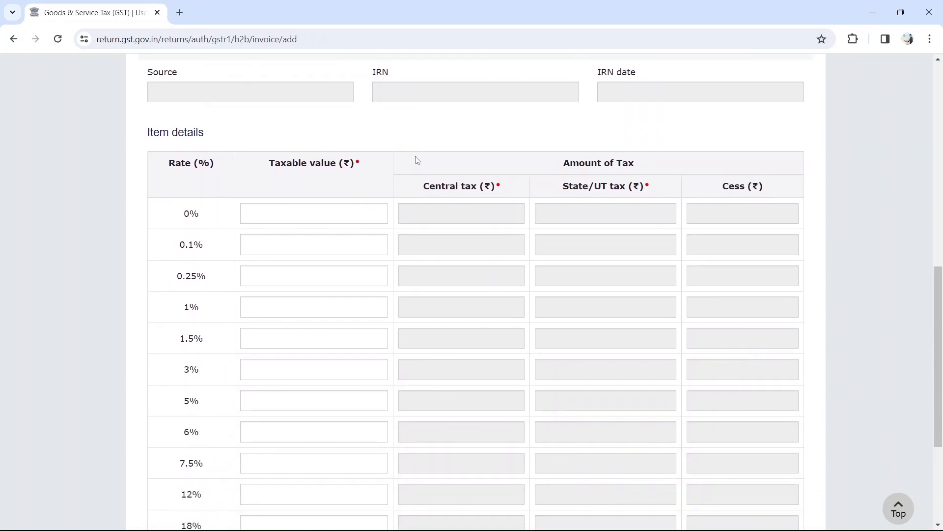
scroll(417, 146, up, 1)
drag(396, 114, 372, 114)
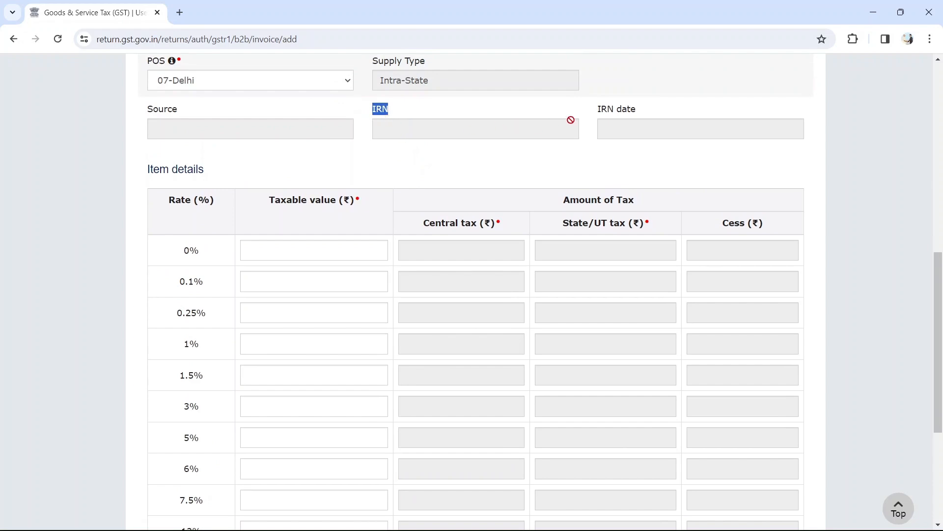
drag(646, 108, 596, 111)
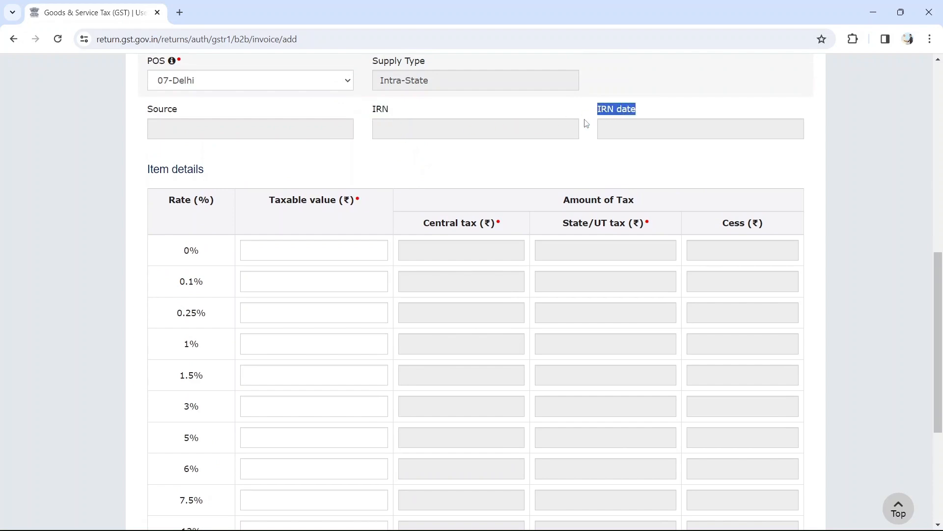
scroll(441, 160, down, 1)
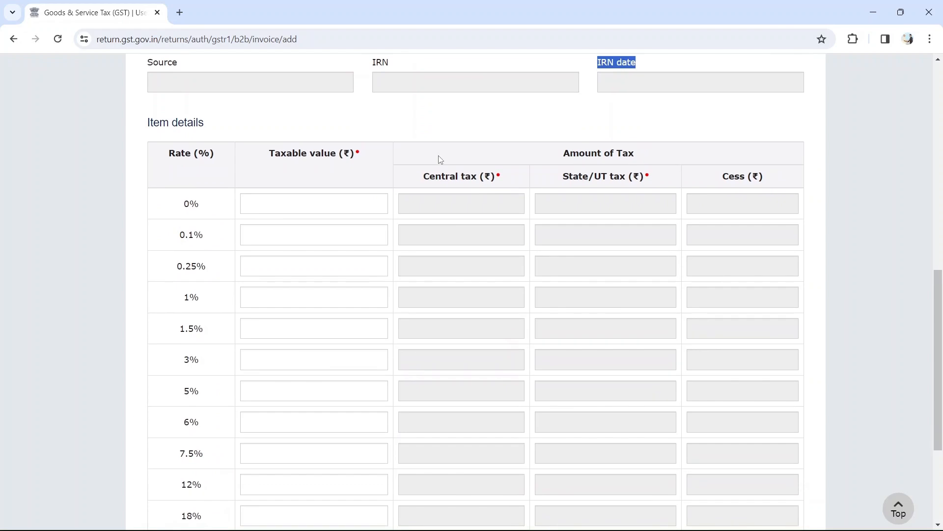
scroll(365, 163, down, 1)
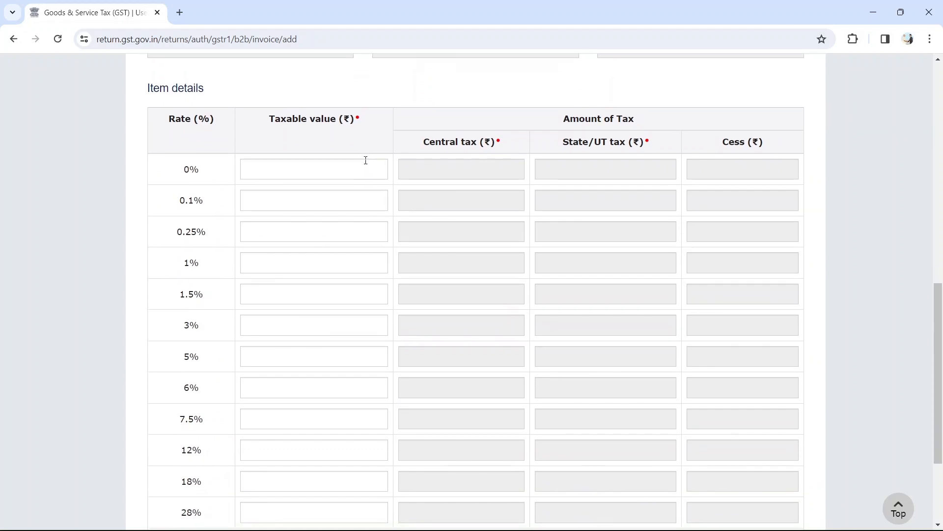
scroll(366, 161, down, 2)
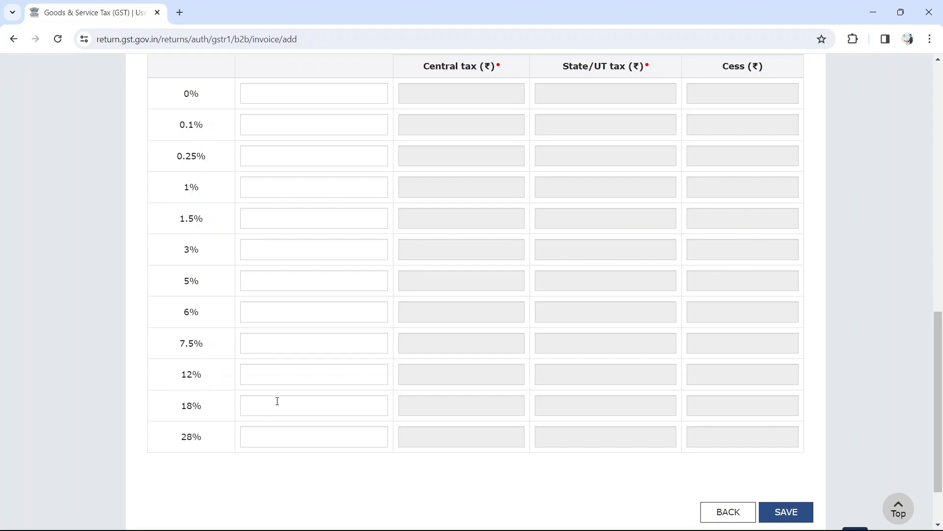
scroll(278, 401, up, 2)
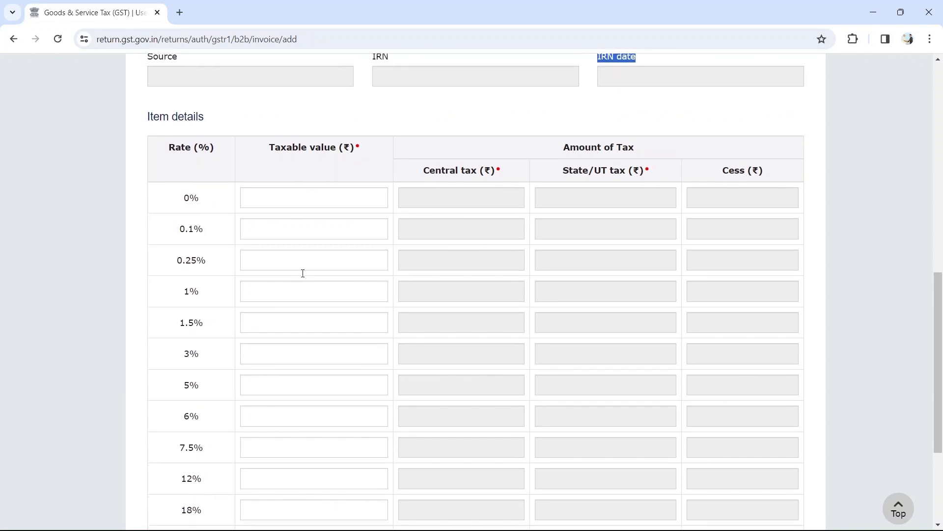
scroll(303, 273, down, 1)
scroll(303, 274, up, 1)
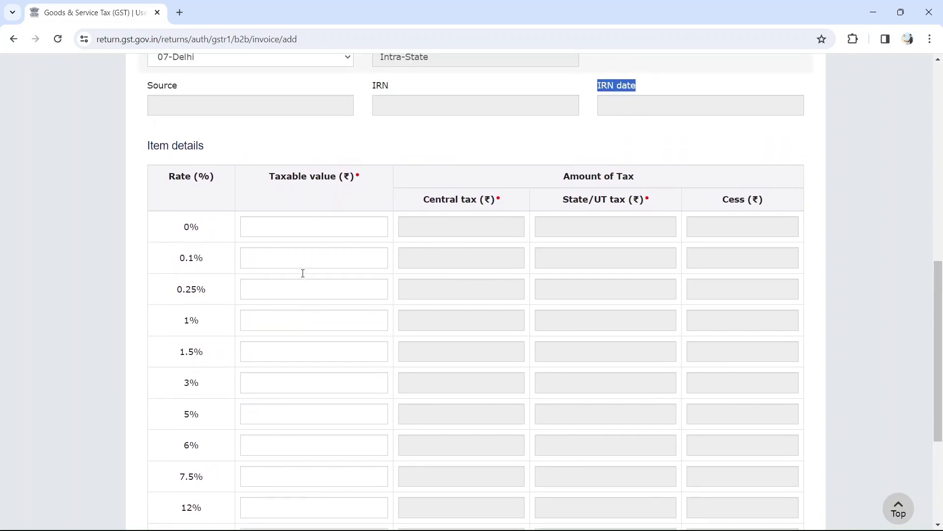
scroll(303, 273, down, 1)
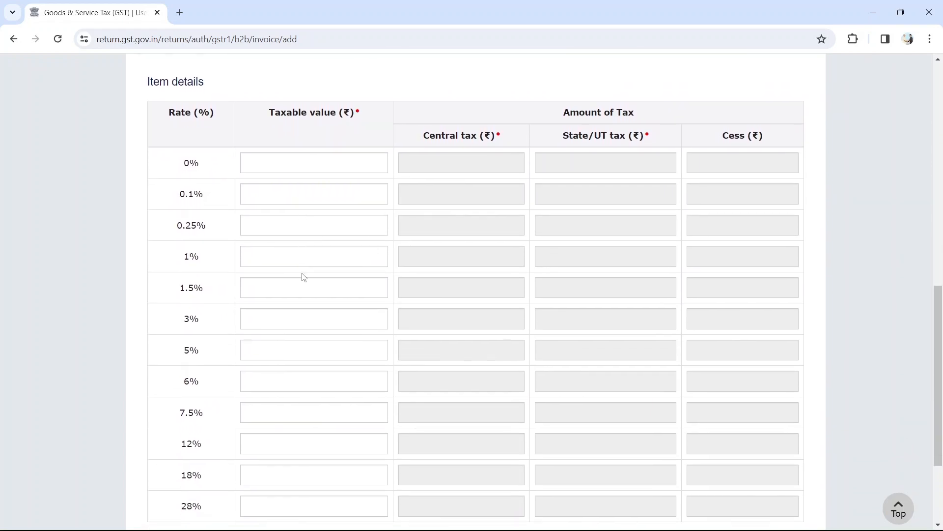
scroll(280, 318, down, 1)
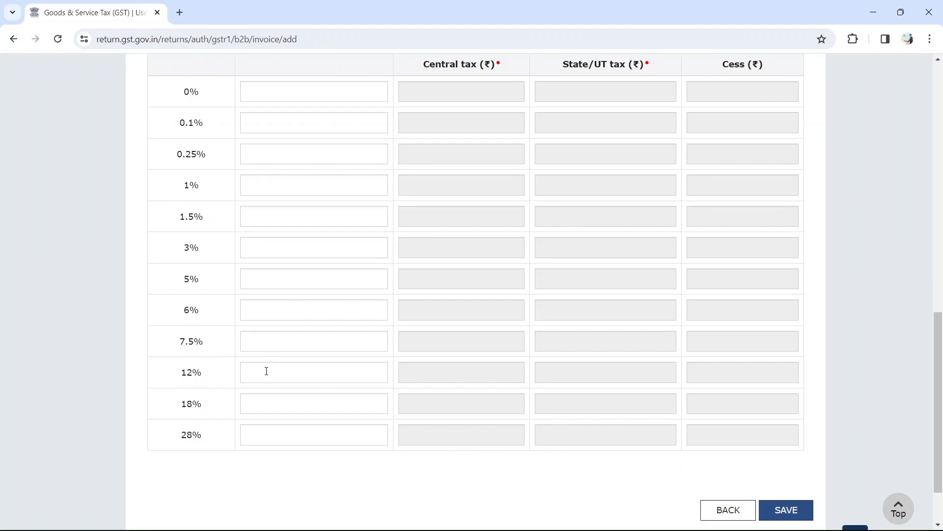
Verify in the PDF that all three invoice lines carry 18.00% GST.
key(alt+Tab)
scroll(541, 295, up, 1)
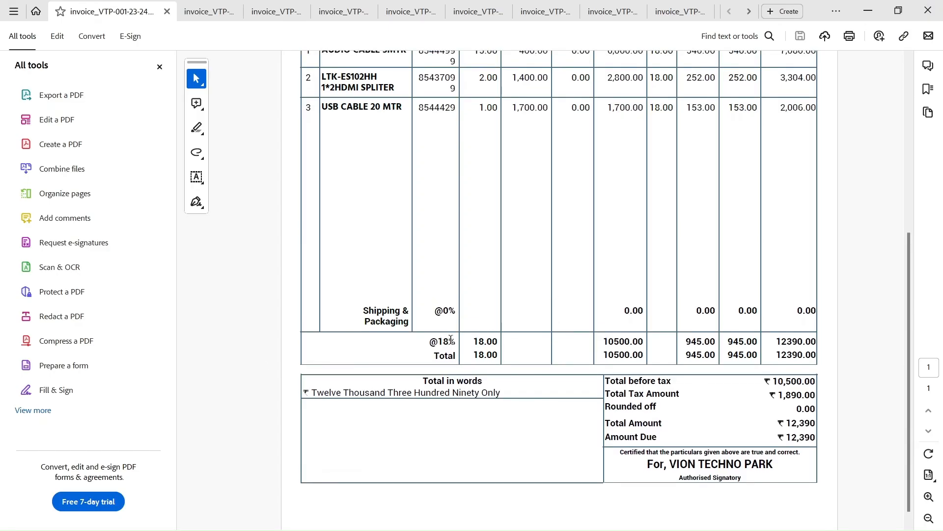
scroll(496, 317, up, 2)
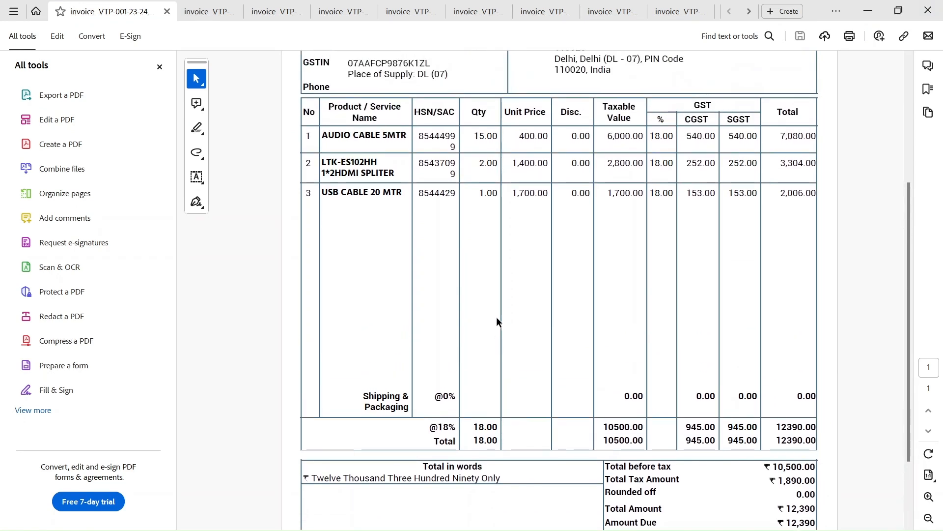
double_click(656, 137)
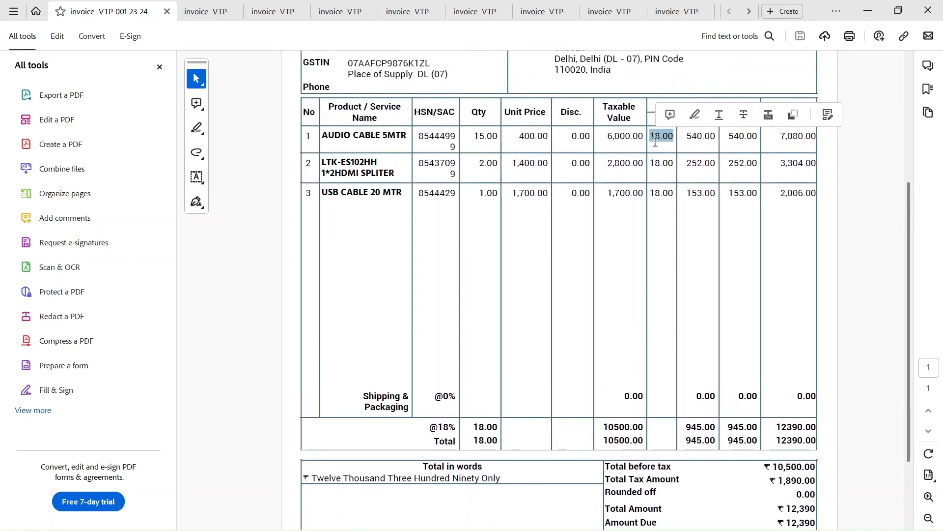
double_click(658, 163)
double_click(659, 194)
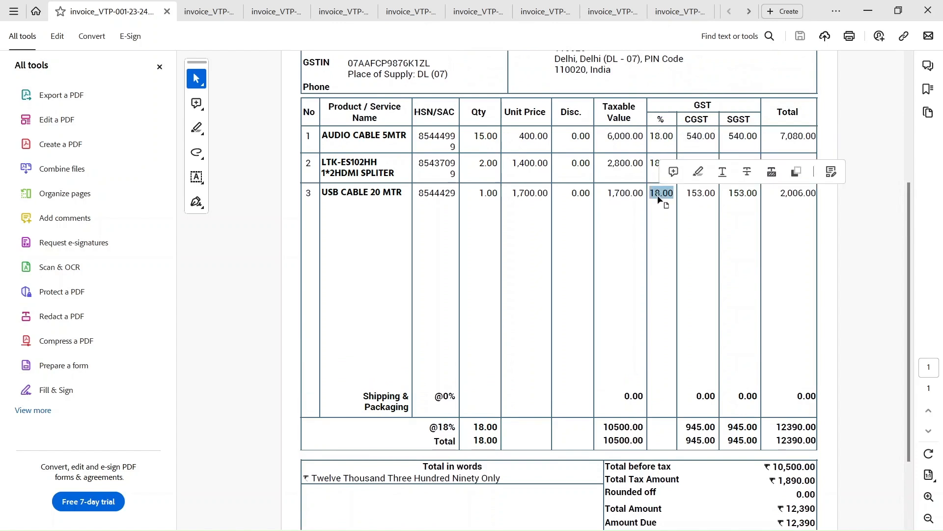
click(660, 224)
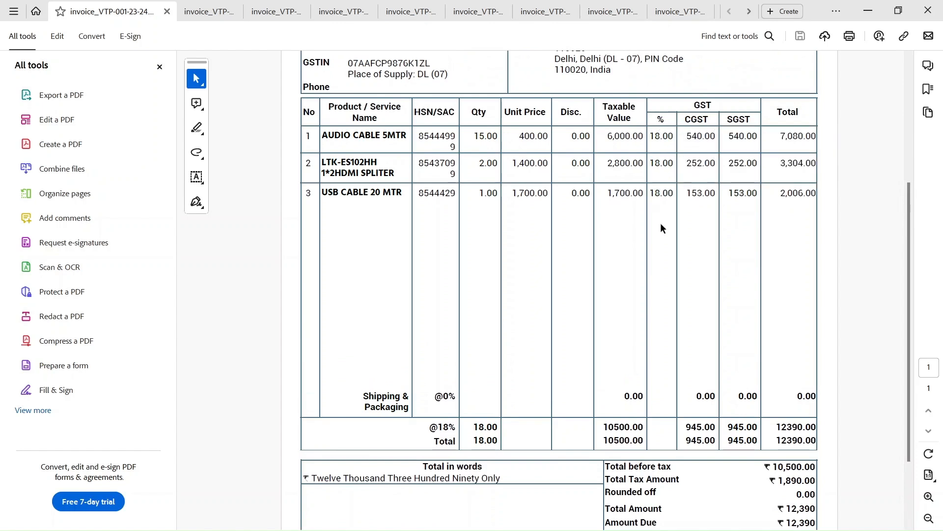
Pick out the 10500.00 taxable total at 18% and return to the GST form.
scroll(661, 227, down, 3)
scroll(661, 228, up, 2)
scroll(661, 228, up, 1)
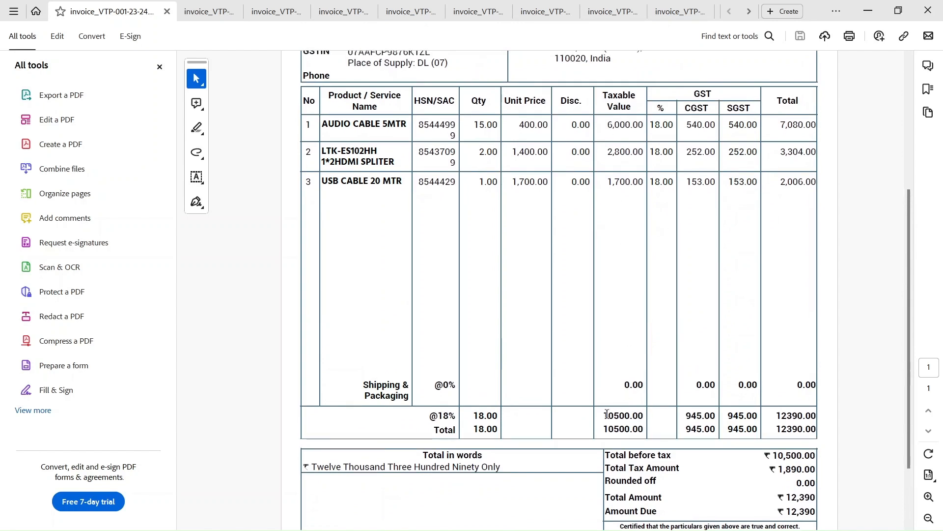
drag(609, 415, 639, 415)
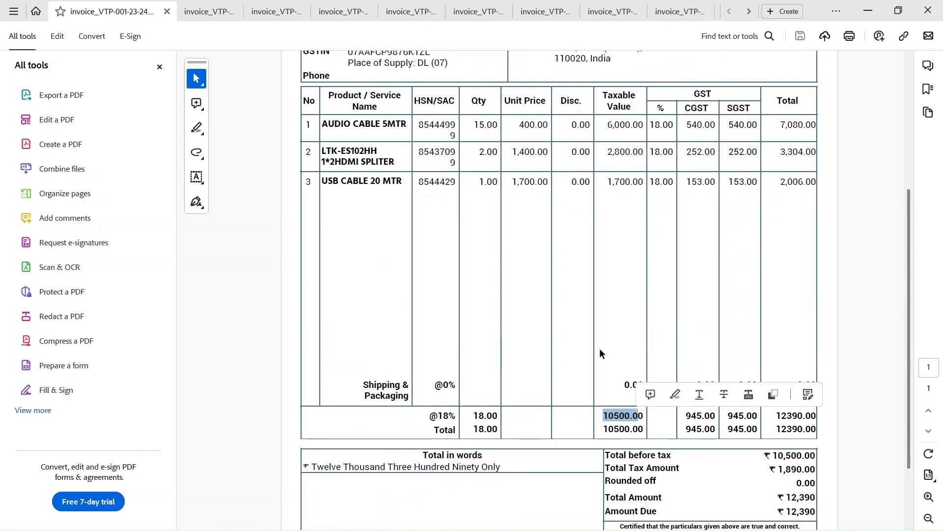
key(alt+Tab)
Enter taxable value 10500 in the 18% rate row.
click(265, 404)
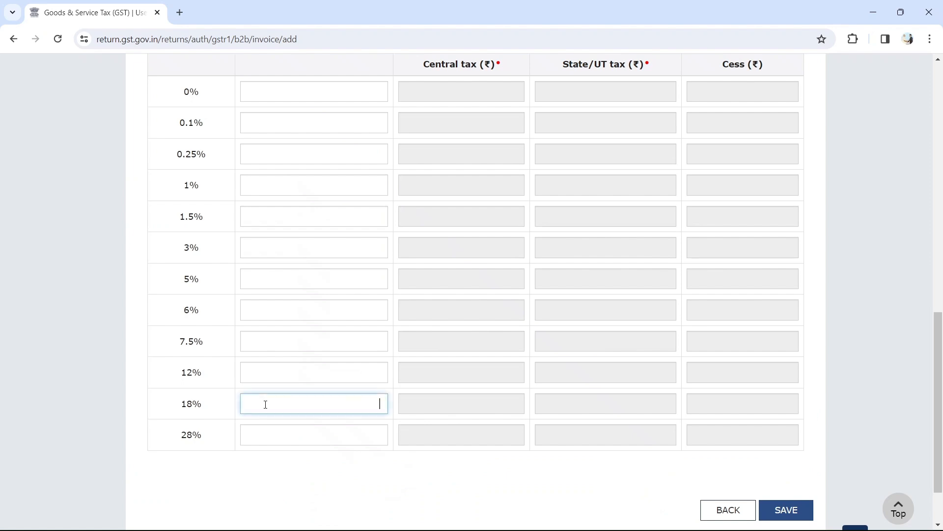
text(10500)
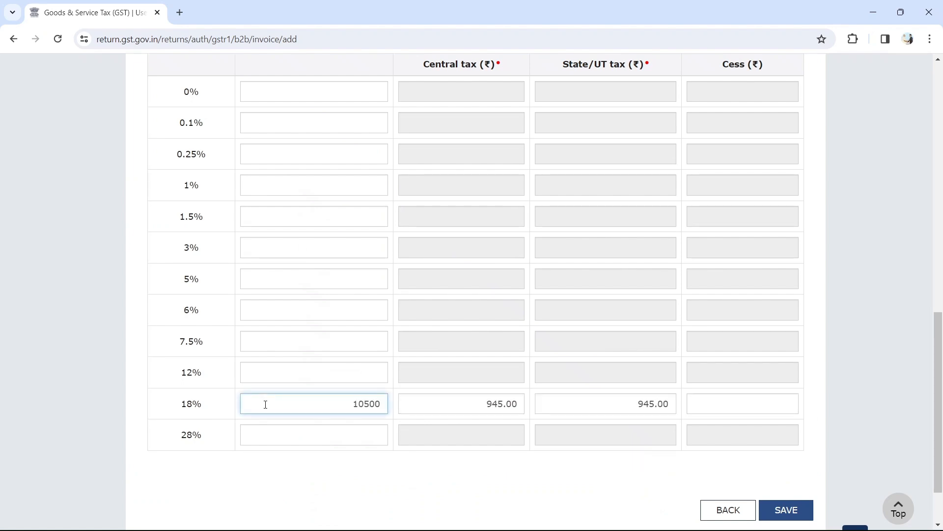
scroll(265, 403, up, 3)
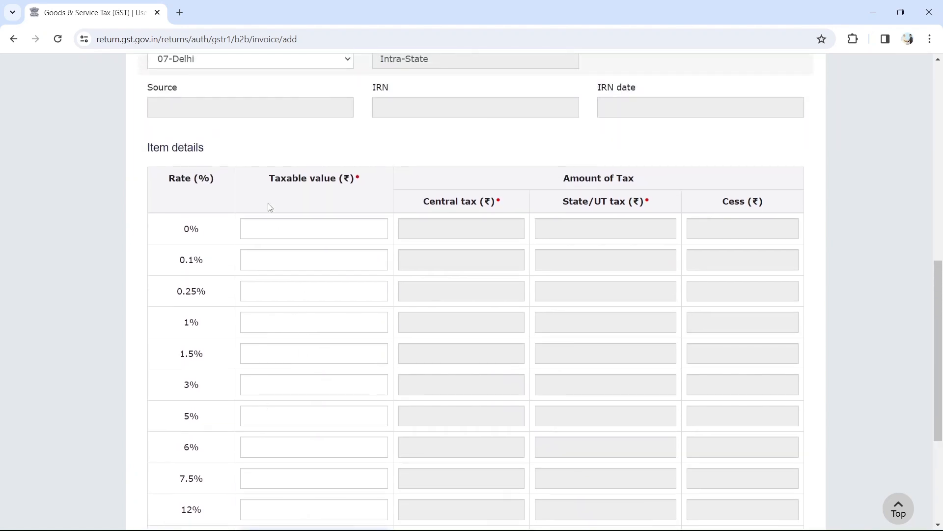
scroll(373, 209, up, 2)
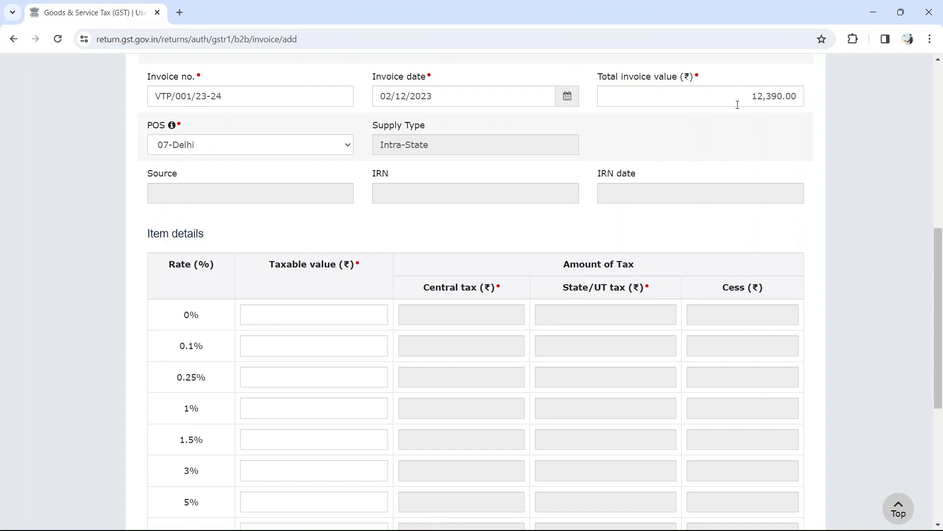
scroll(680, 167, down, 6)
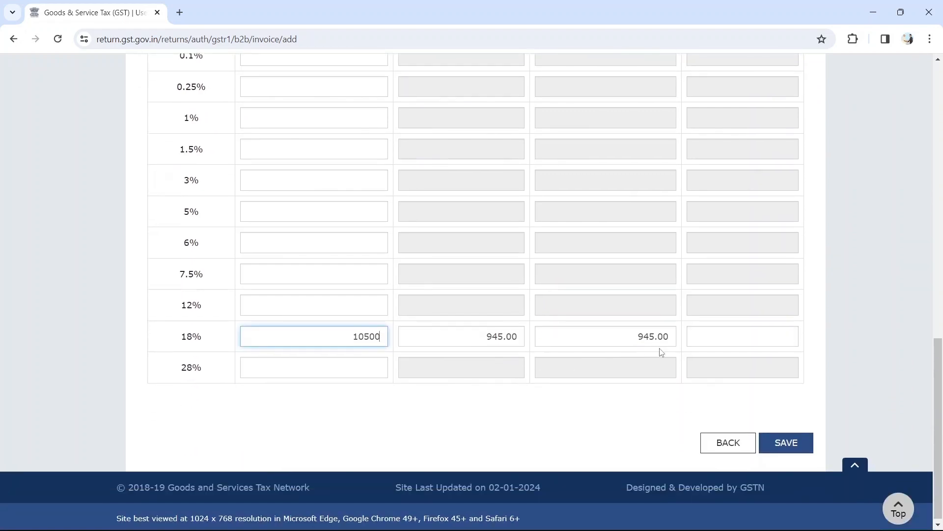
drag(343, 336, 377, 339)
click(450, 342)
Check that central and state tax auto-filled at 945.00 each.
click(622, 330)
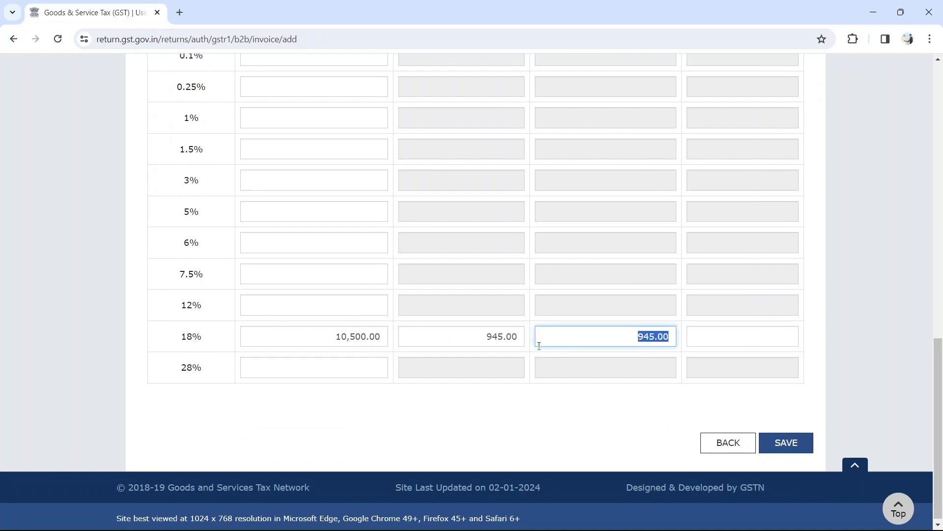
scroll(520, 353, up, 4)
scroll(520, 353, down, 4)
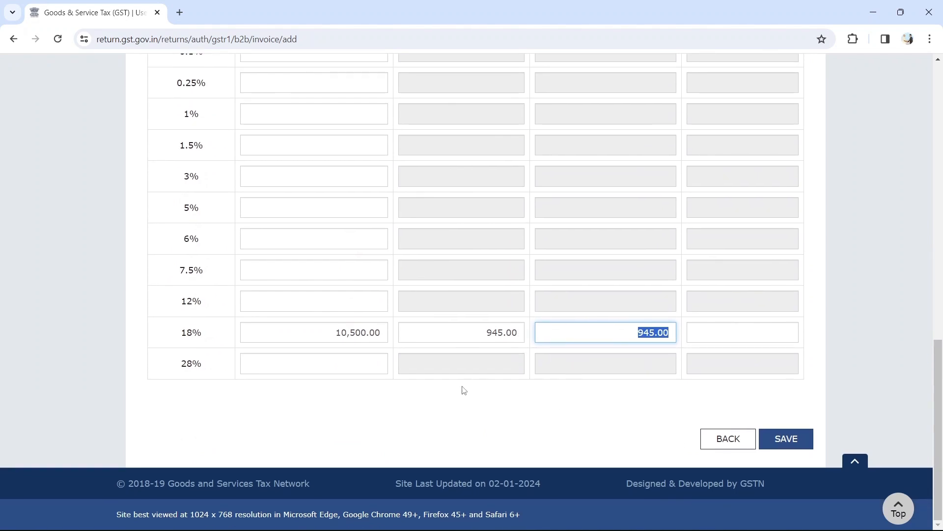
click(331, 335)
scroll(371, 242, up, 3)
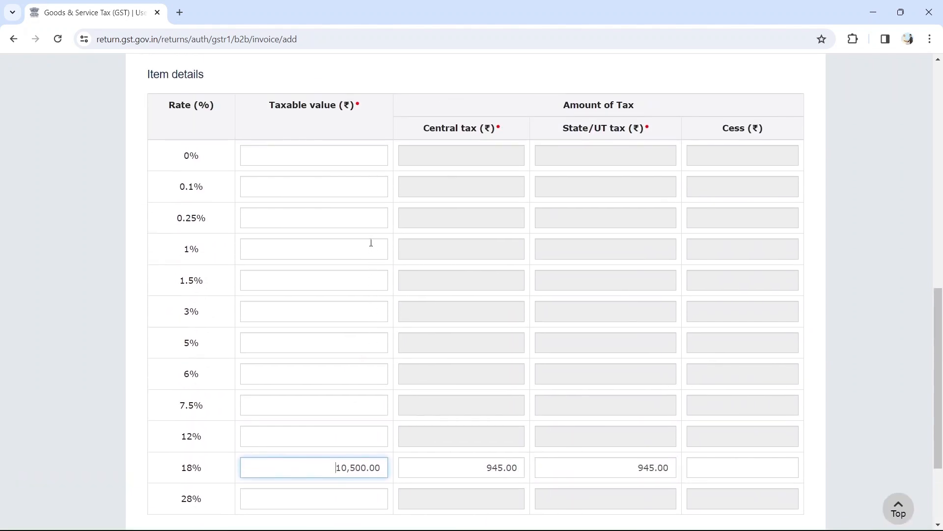
scroll(371, 243, down, 2)
scroll(372, 241, down, 1)
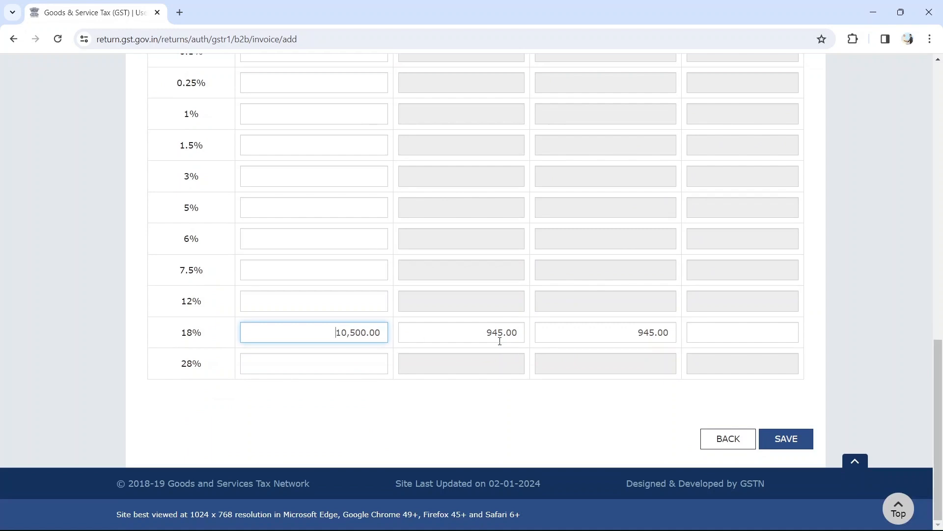
scroll(499, 341, up, 2)
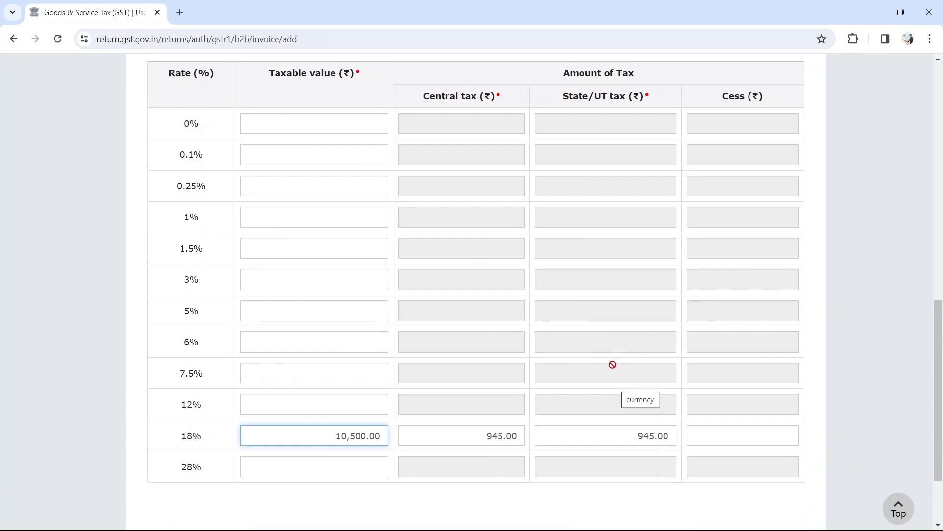
key(alt+Tab)
Cross-check the 945.00 tax total on the PDF invoice.
click(704, 435)
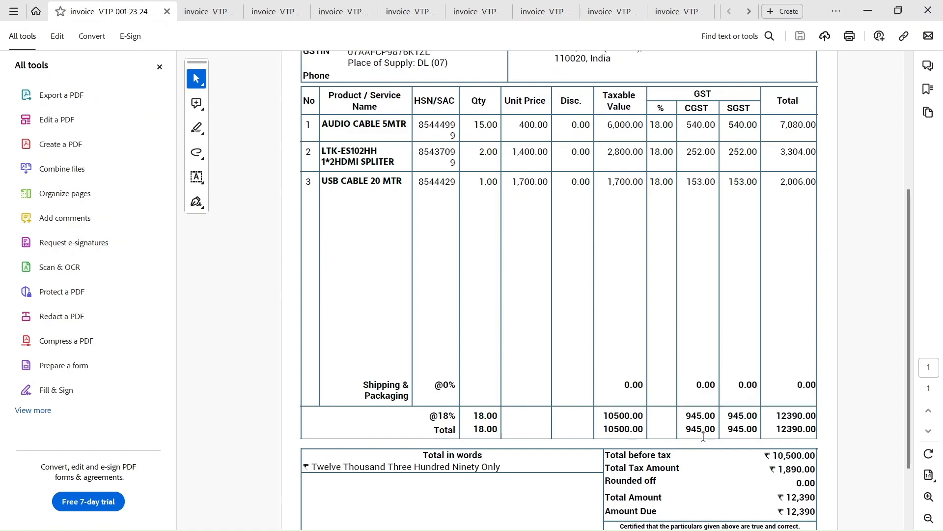
drag(686, 414, 759, 415)
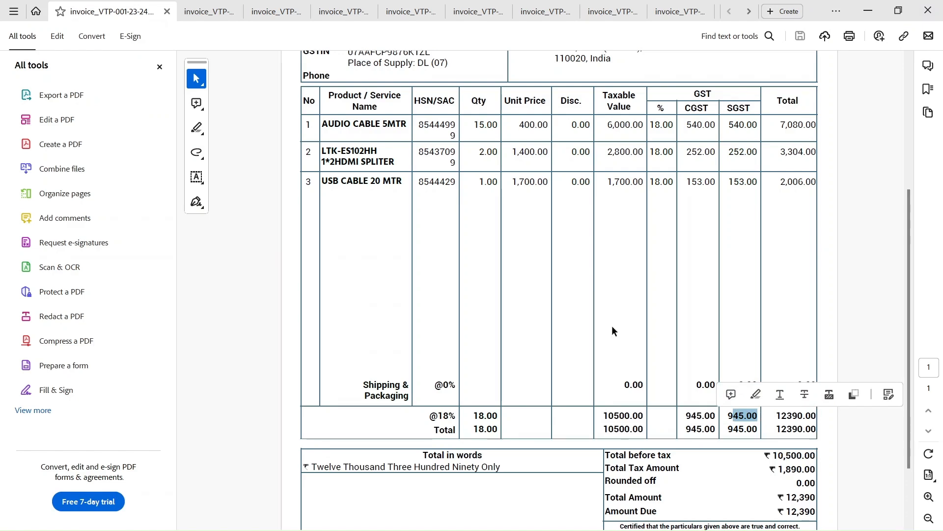
key(alt+Tab)
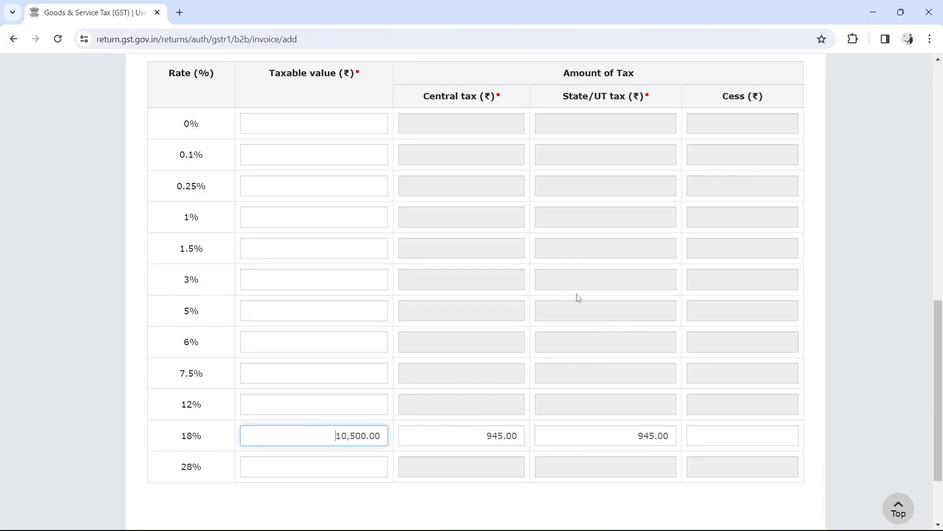
Save the B2B invoice, getting 'Request accepted successfully'.
scroll(578, 298, down, 1)
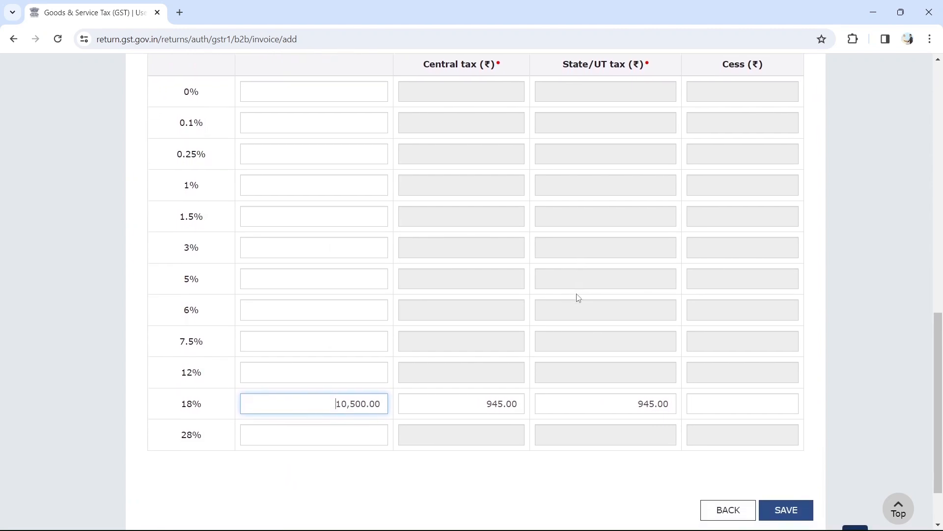
scroll(577, 296, up, 2)
scroll(578, 297, down, 3)
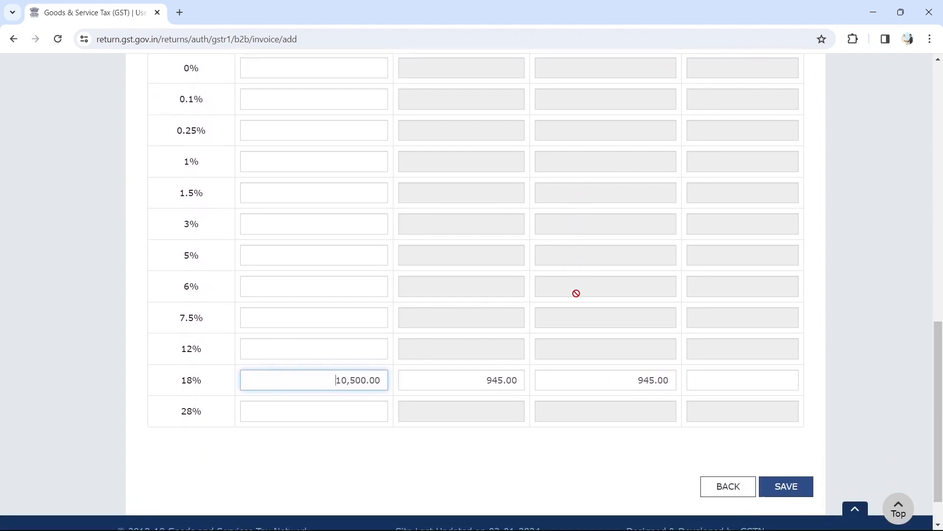
scroll(589, 358, up, 1)
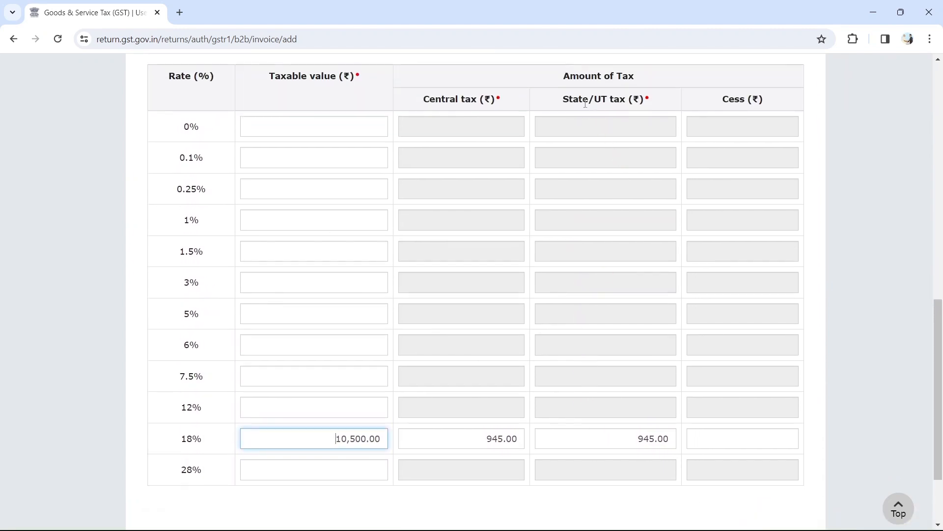
scroll(606, 228, down, 2)
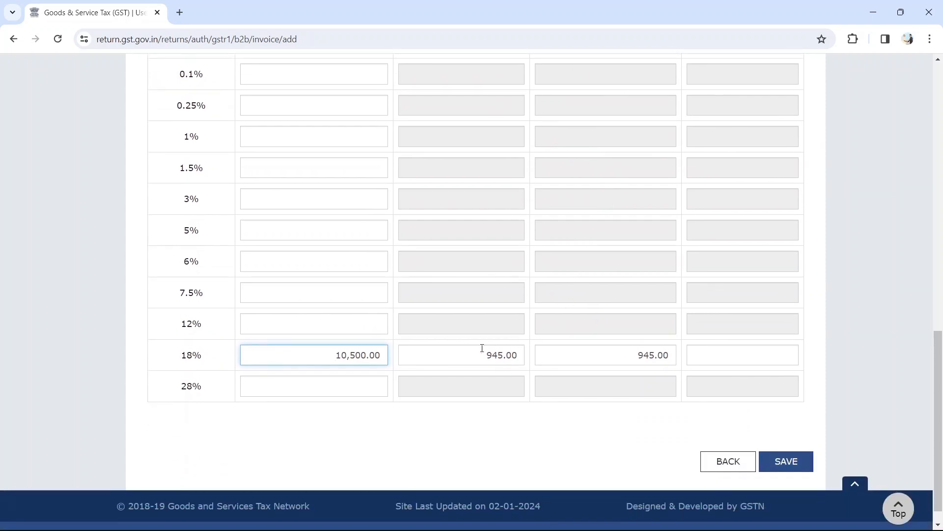
scroll(468, 192, up, 2)
scroll(467, 190, down, 3)
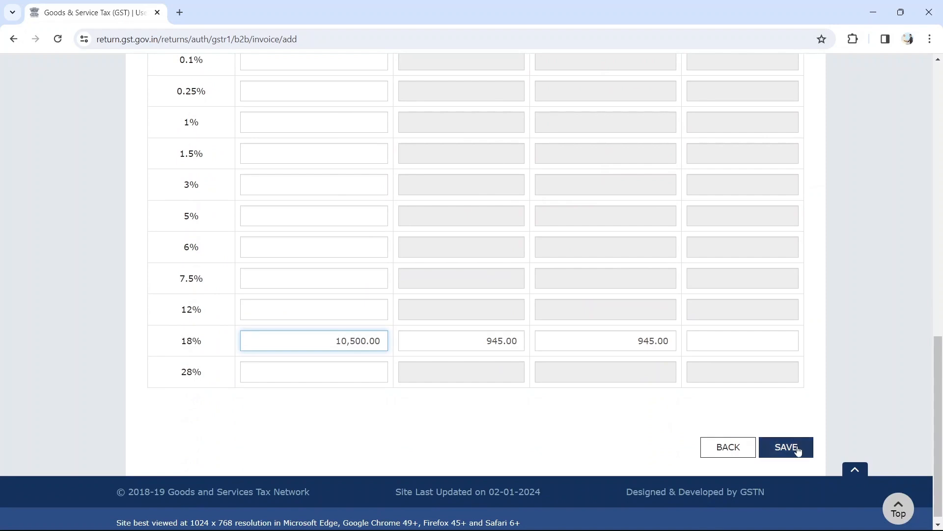
click(786, 447)
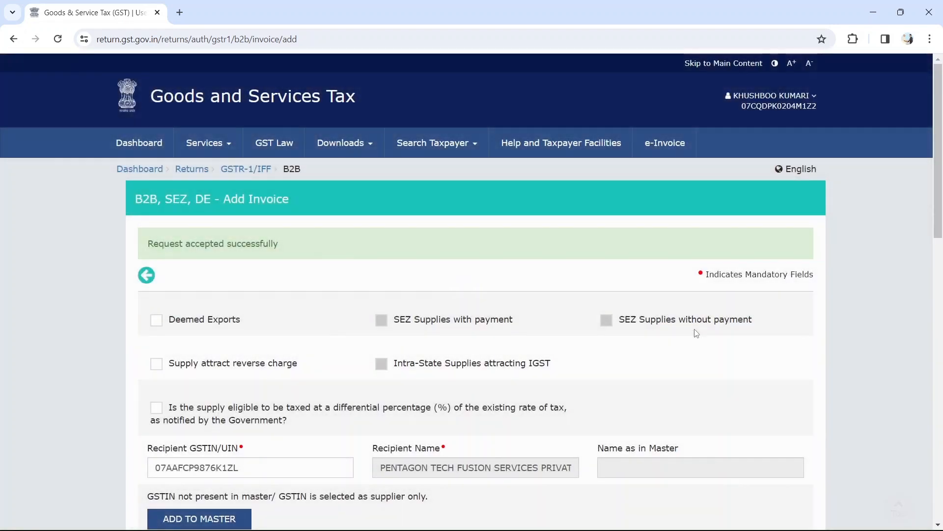
Review the blank Add Invoice form, then bring up the invoice_VTP-002 PDF in Acrobat.
scroll(694, 329, down, 3)
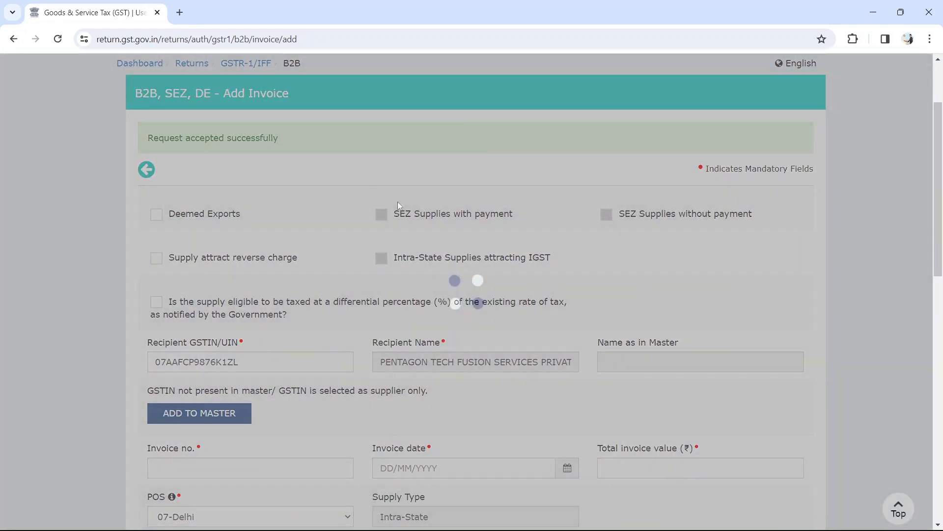
scroll(363, 158, down, 5)
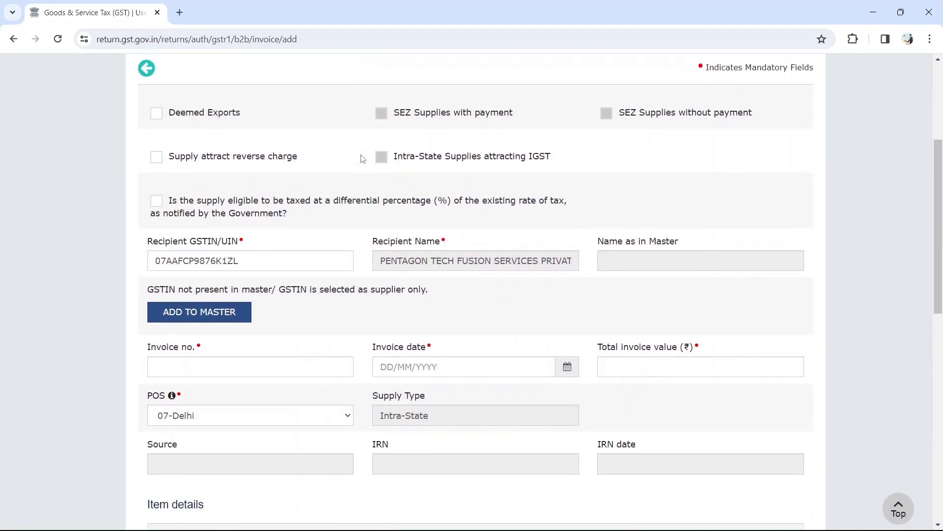
scroll(362, 159, up, 3)
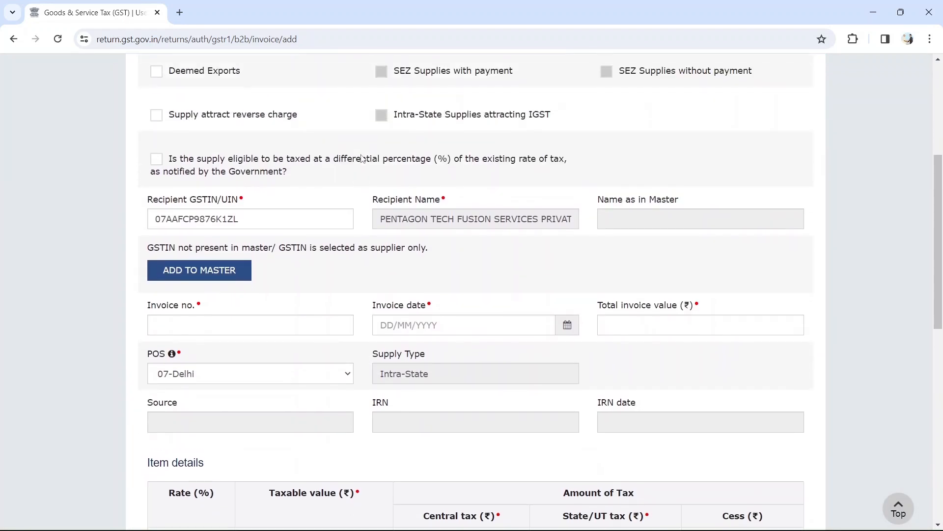
scroll(362, 158, down, 8)
scroll(363, 159, down, 2)
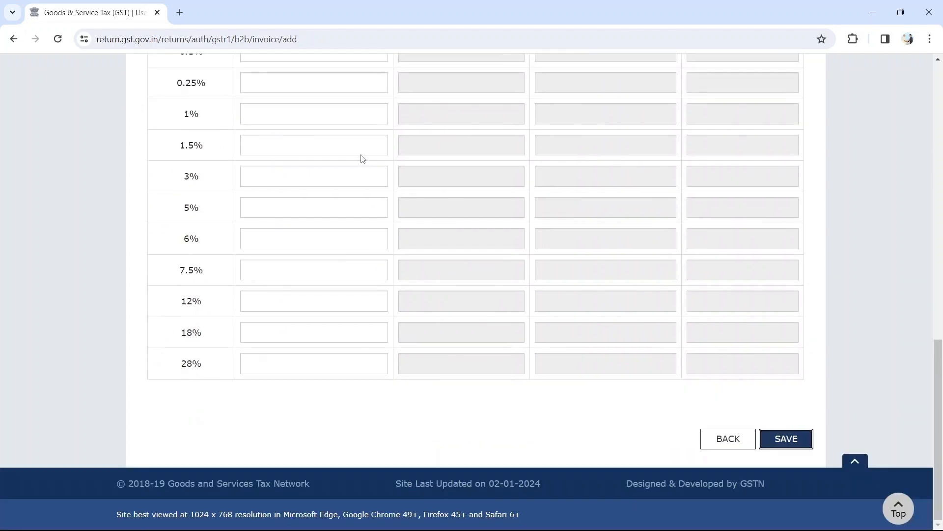
scroll(362, 159, up, 9)
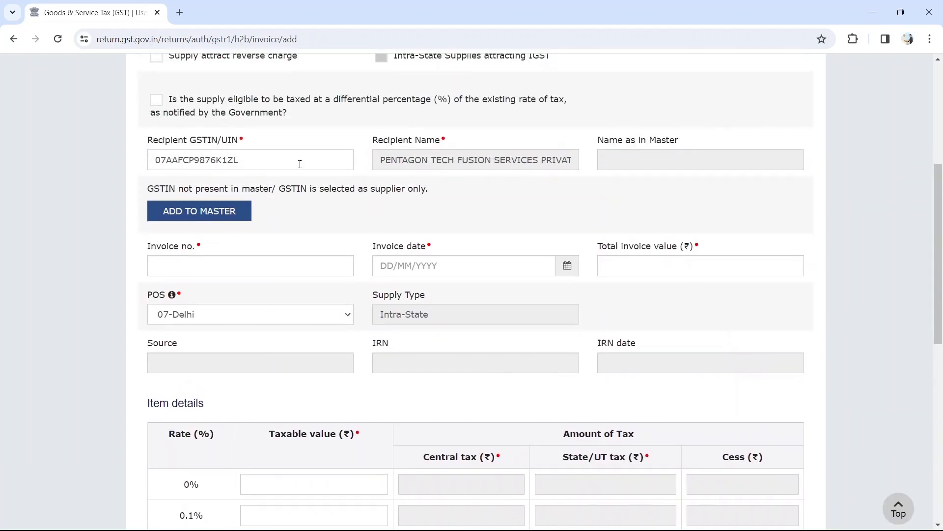
scroll(300, 164, up, 1)
scroll(321, 280, down, 2)
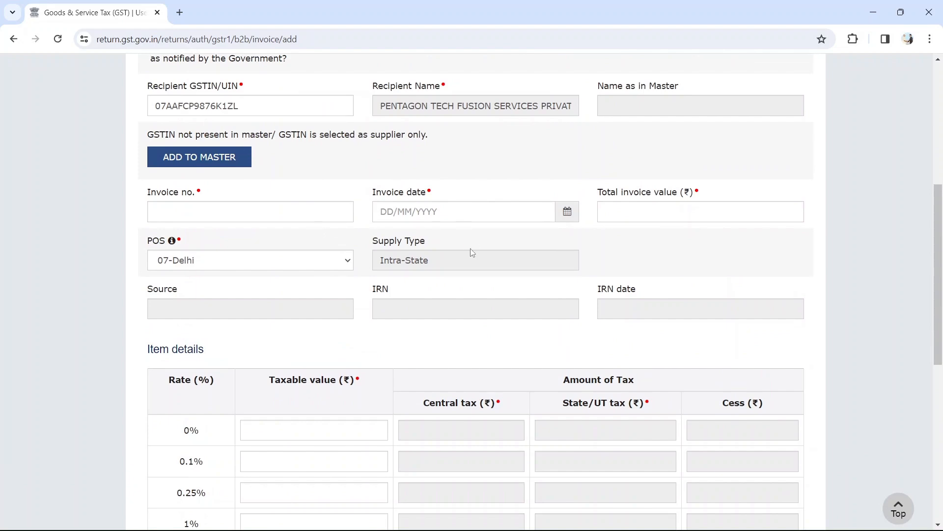
key(alt+Tab)
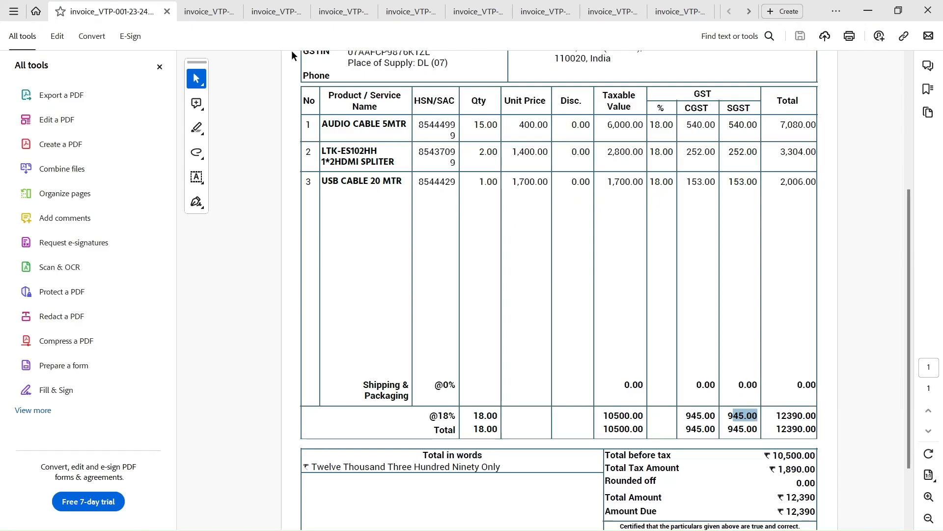
click(203, 11)
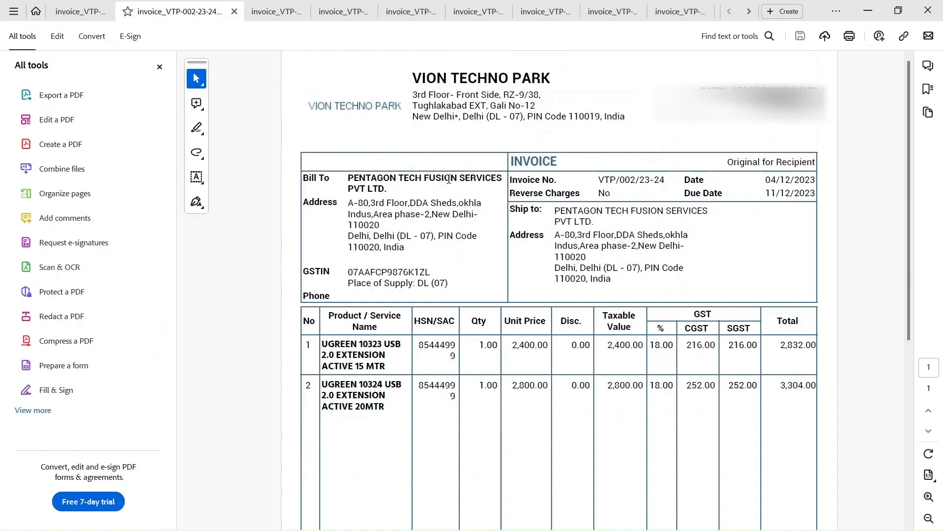
Fill Invoice no. with VTP/002/23-24 copied from the PDF.
scroll(436, 207, down, 1)
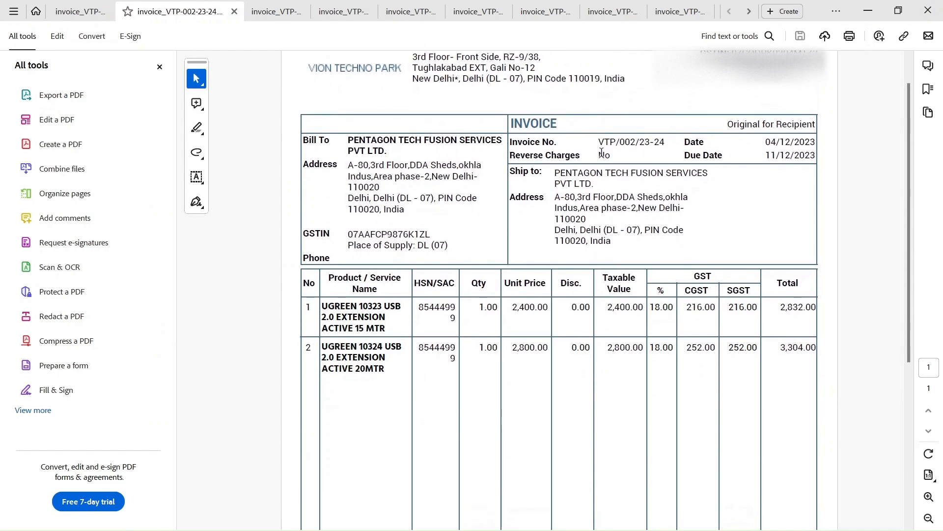
drag(599, 142, 666, 140)
key(ctrl+c)
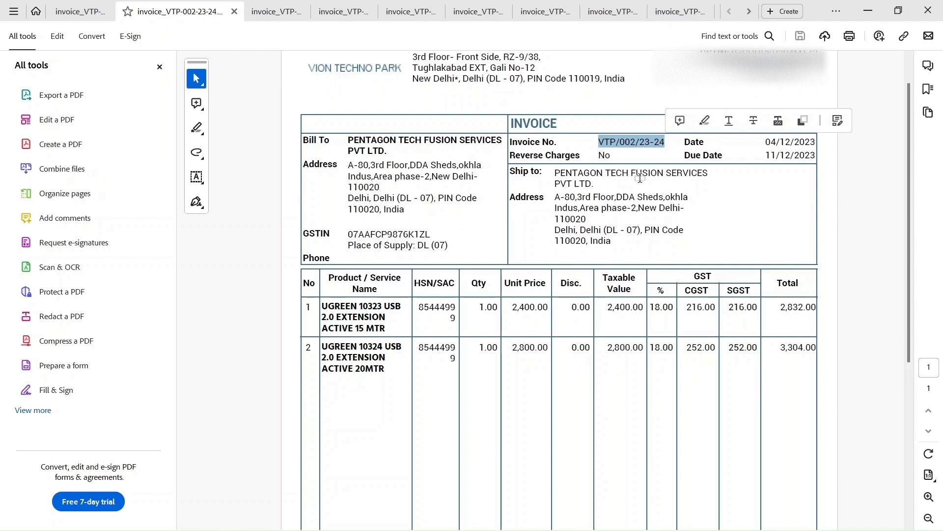
key(alt+Tab)
scroll(395, 275, down, 1)
click(211, 199)
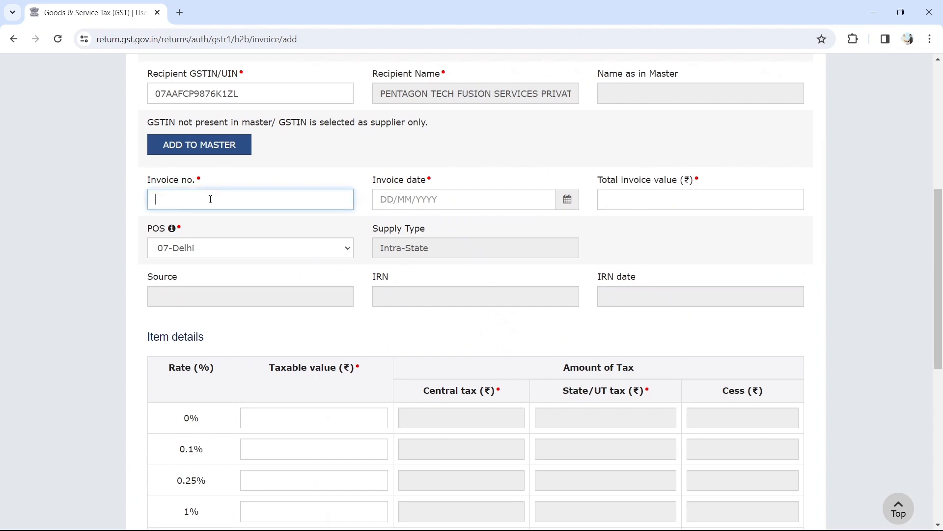
key(ctrl+v)
Enter the invoice date 04/12/2023.
key(alt+Tab)
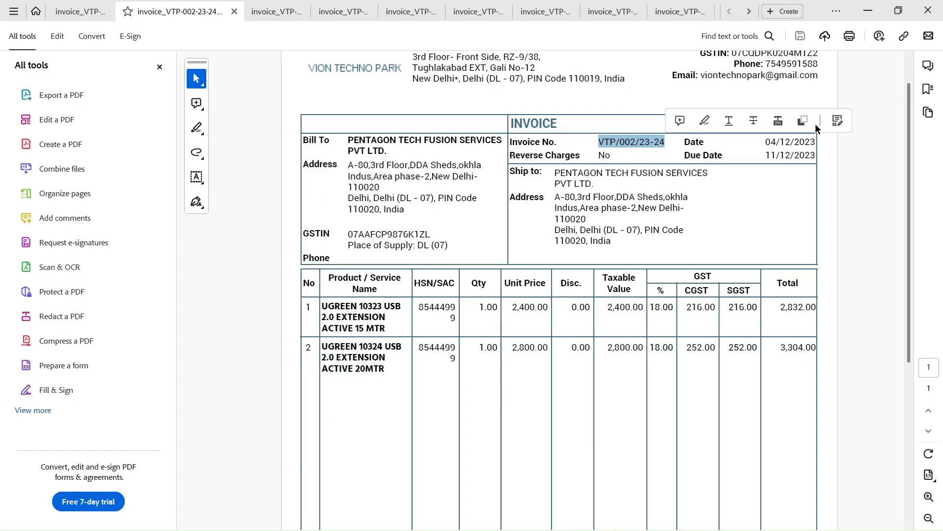
drag(765, 142, 784, 141)
key(alt+Tab)
click(391, 200)
text(041220)
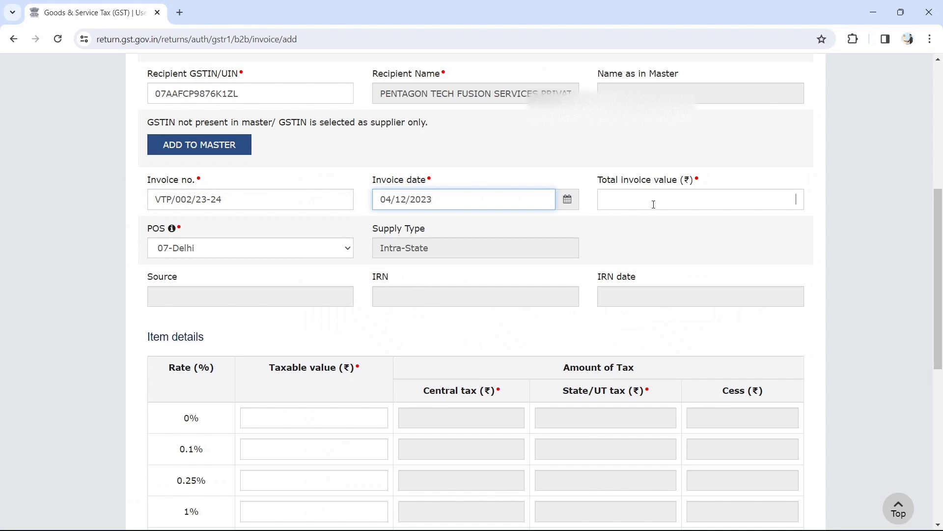
text(23)
Enter total invoice value 6,136.00 from the invoice's Amount Due.
key(alt+Tab)
scroll(771, 245, down, 5)
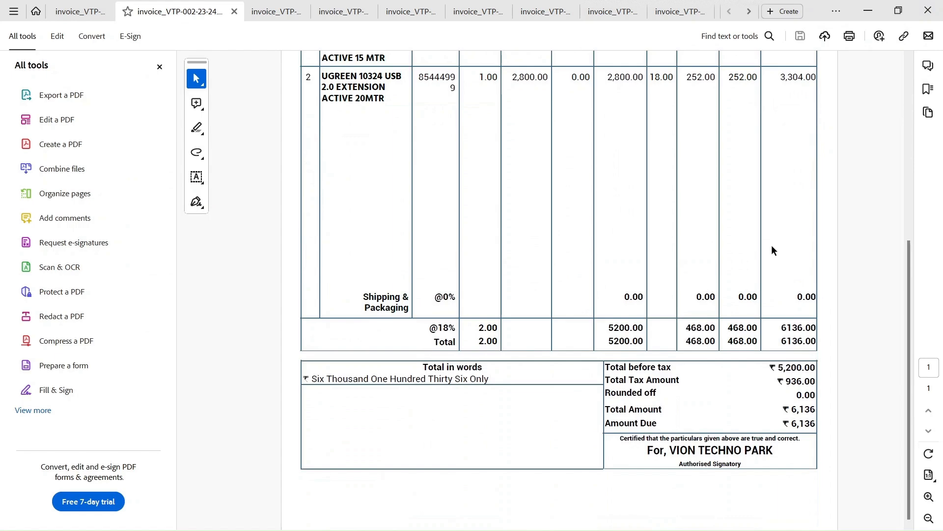
key(alt+Tab)
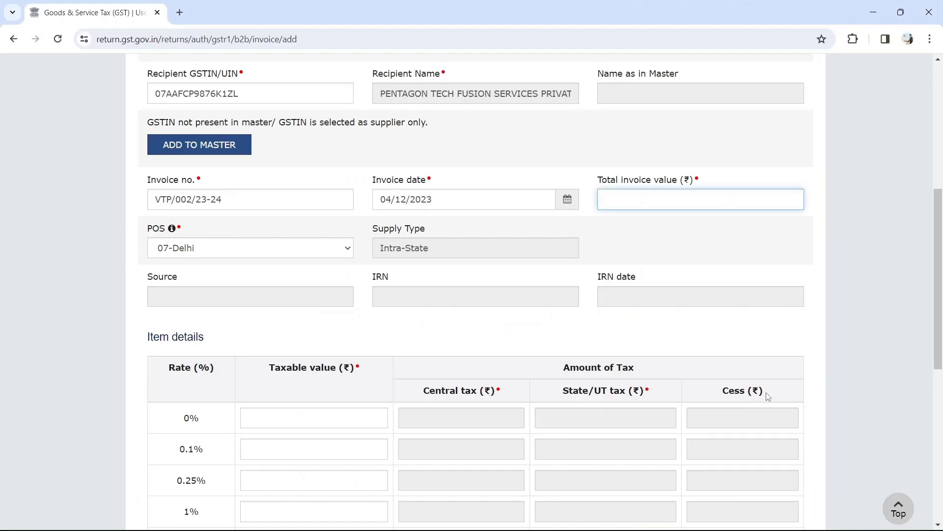
key(alt+Tab)
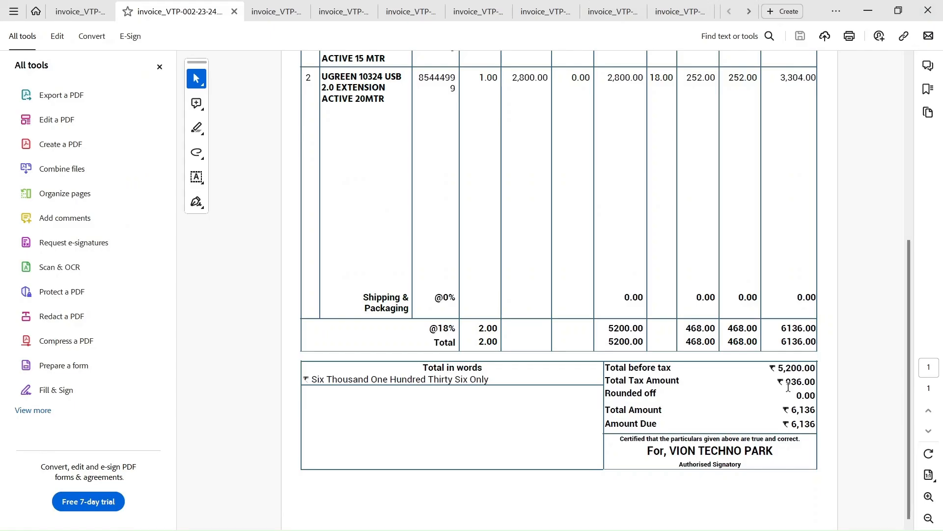
drag(793, 425, 816, 425)
key(alt+Tab)
text(6136)
key(Tab)
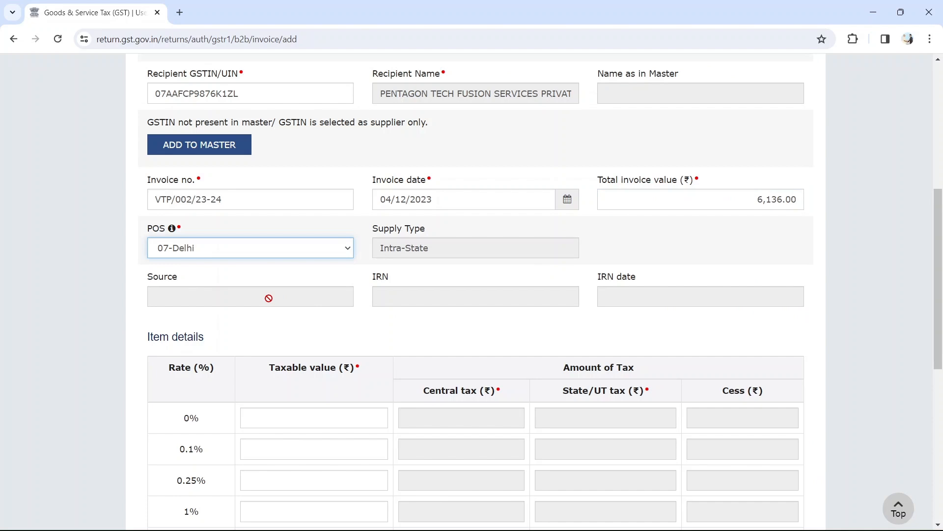
scroll(354, 263, down, 2)
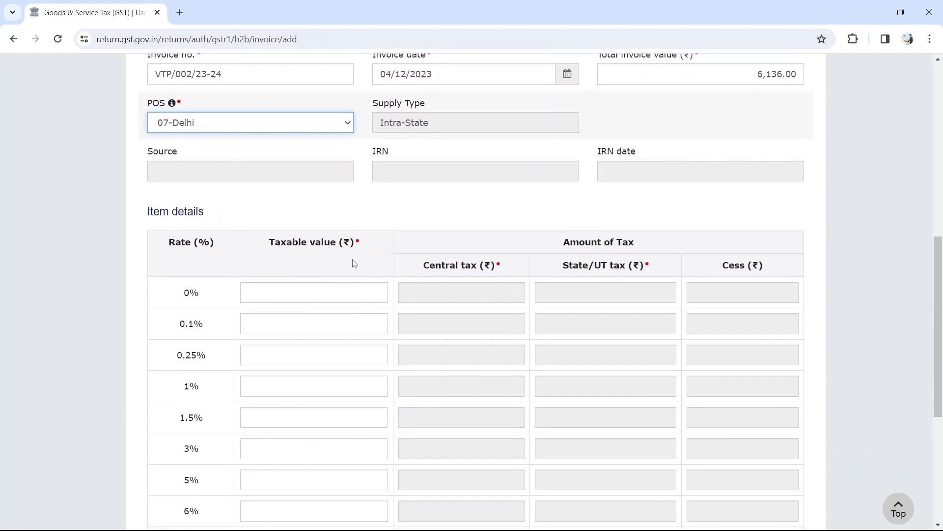
Confirm both items are at 18% GST and note the 5200.00 taxable total.
key(alt+Tab)
scroll(515, 331, up, 3)
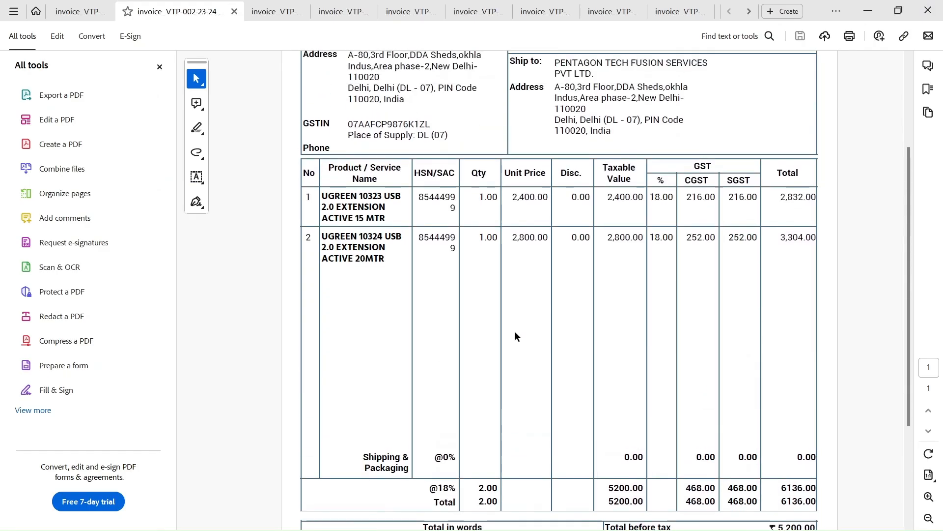
double_click(661, 197)
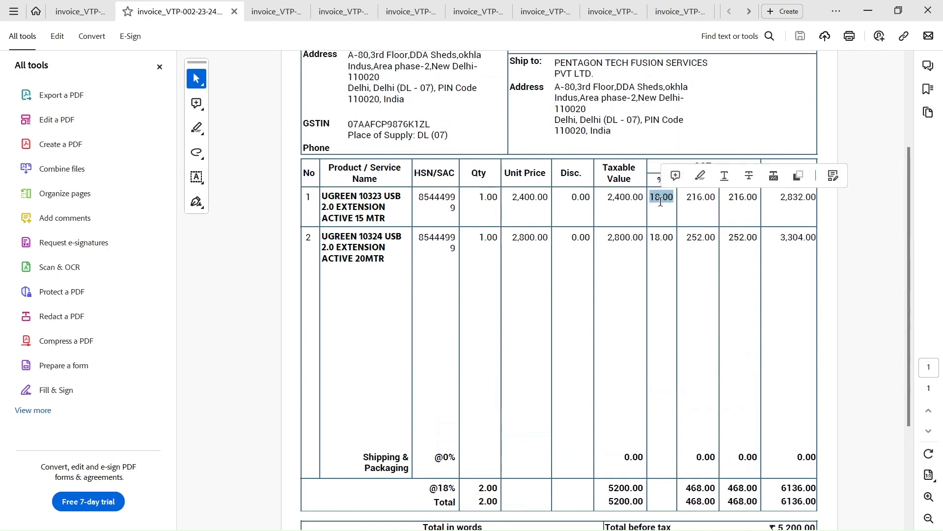
double_click(661, 238)
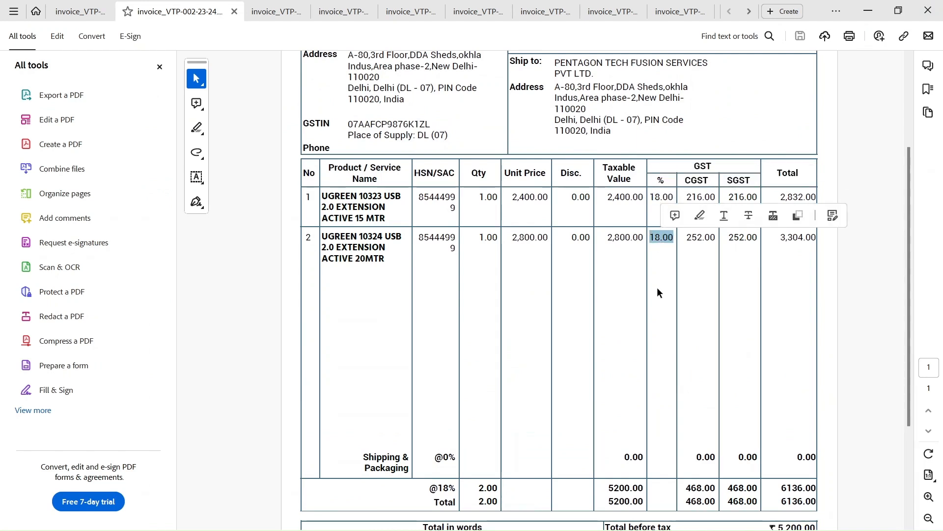
scroll(657, 289, down, 3)
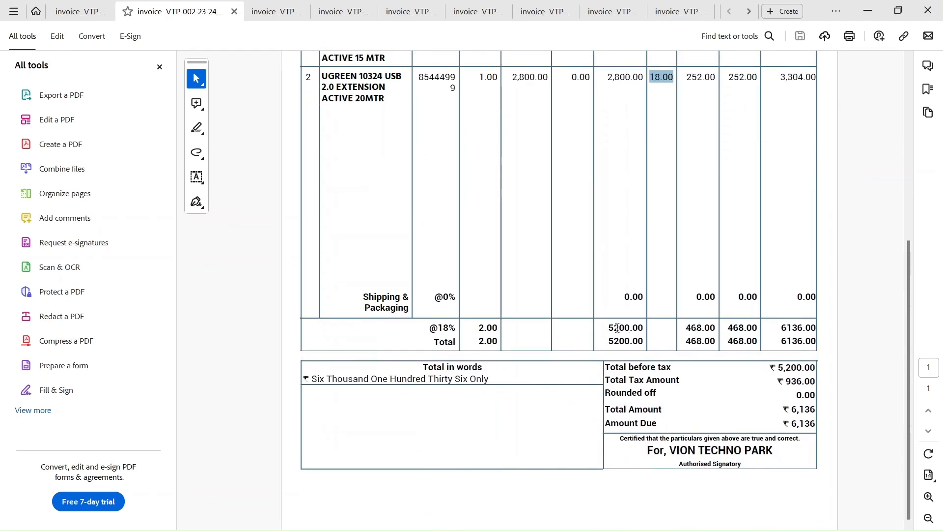
double_click(613, 328)
key(alt+Tab)
scroll(356, 347, down, 4)
Enter taxable value 5200 at 18%, matching 468.00 CGST and SGST against the PDF.
click(307, 402)
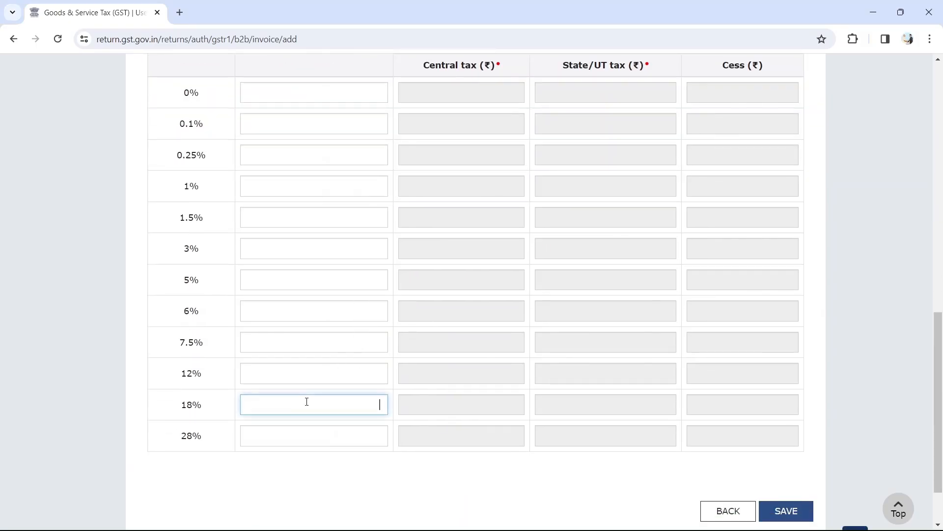
text(5200)
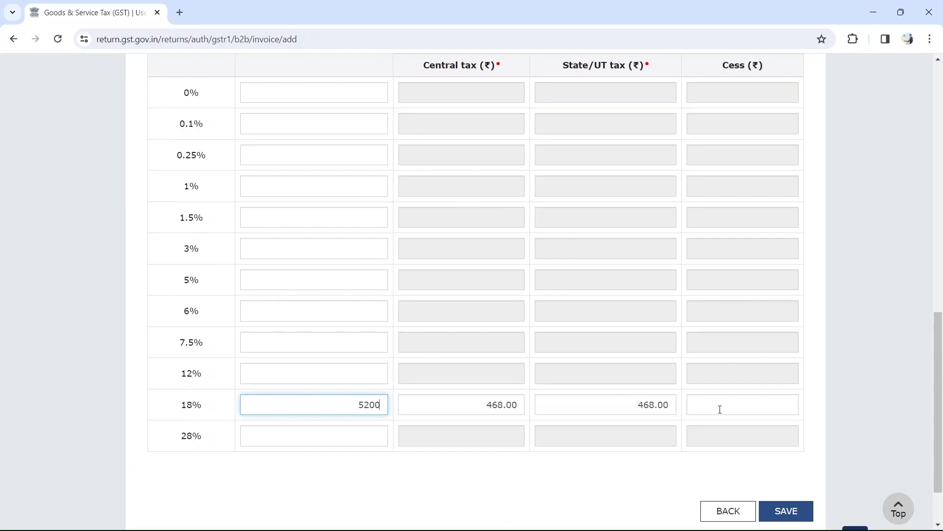
scroll(691, 410, down, 2)
key(alt+Tab)
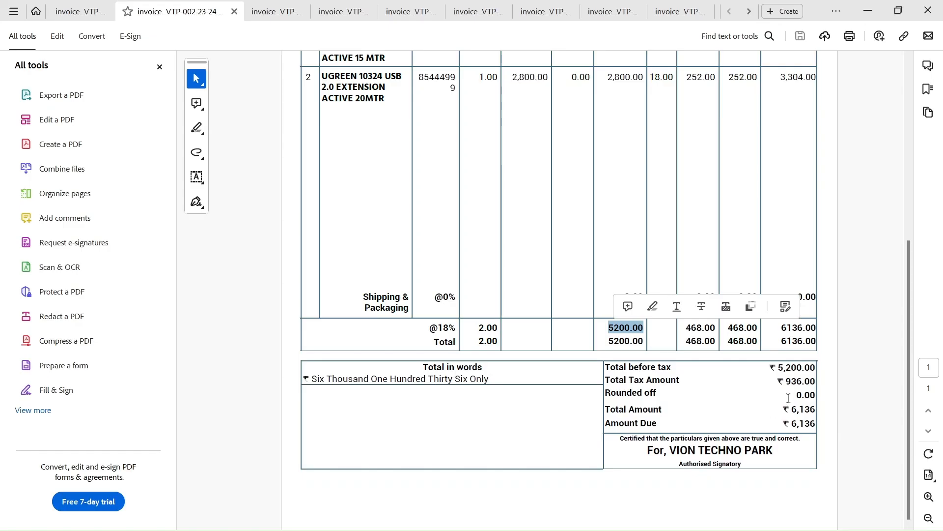
double_click(694, 330)
double_click(741, 328)
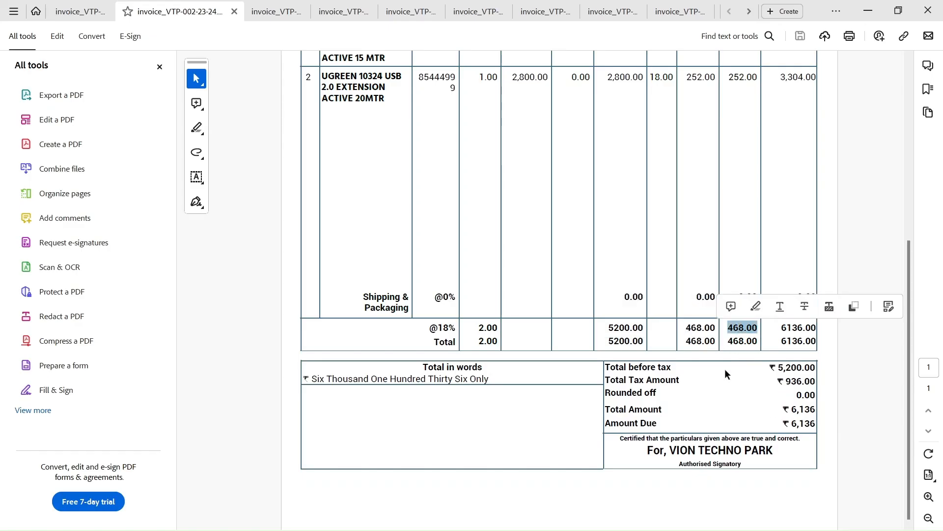
key(alt+Tab)
Save the invoice and go back to the B2B recipient summary.
click(786, 465)
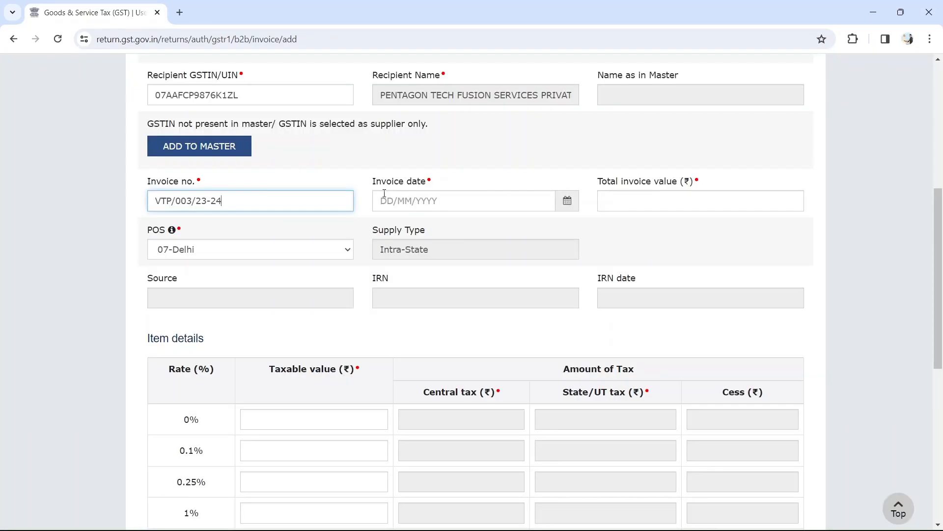
key(alt+Tab)
key(alt+Tab)
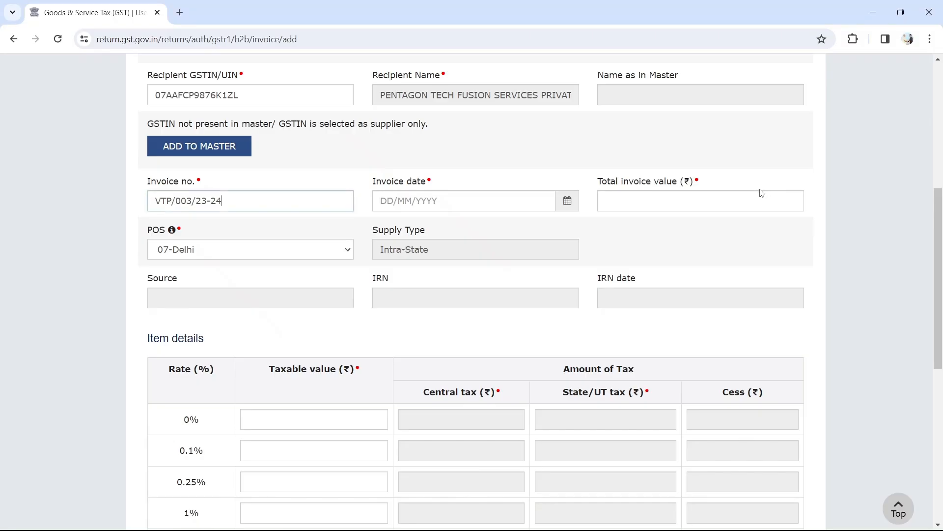
click(385, 196)
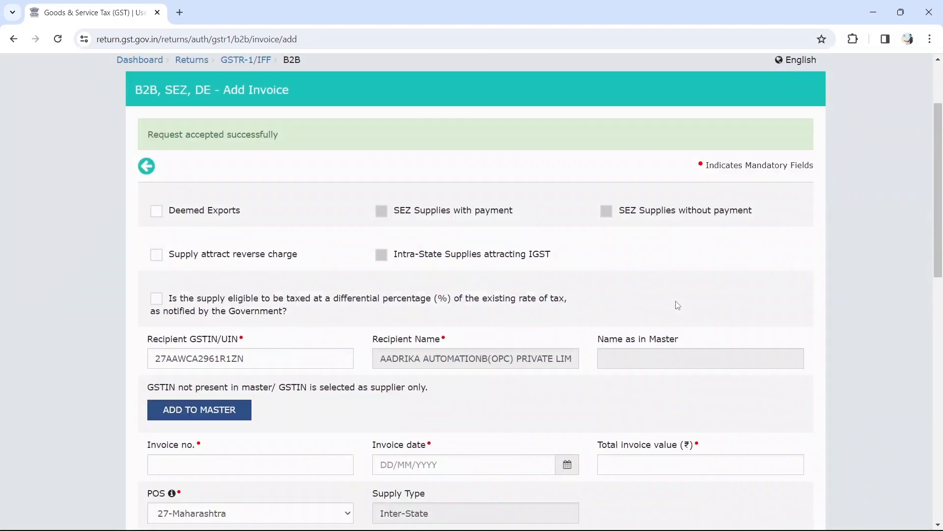
scroll(676, 300, down, 14)
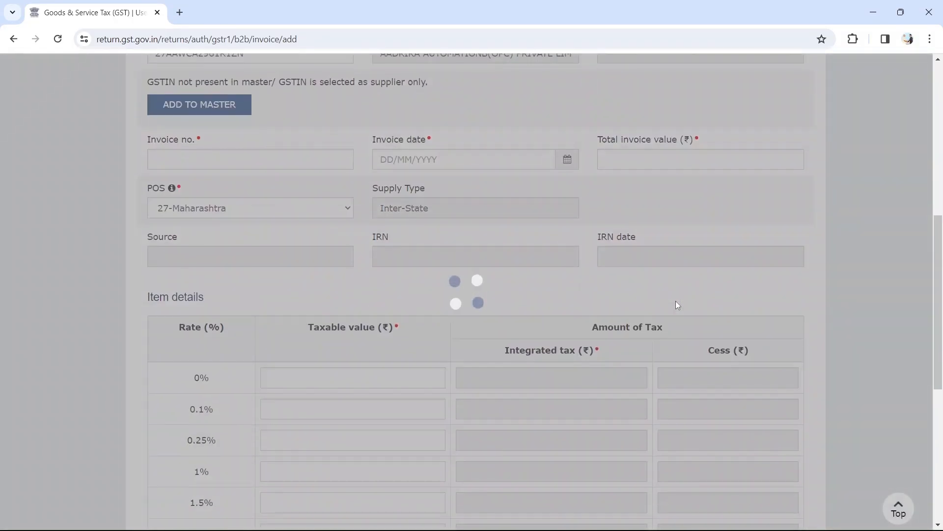
scroll(676, 301, down, 1)
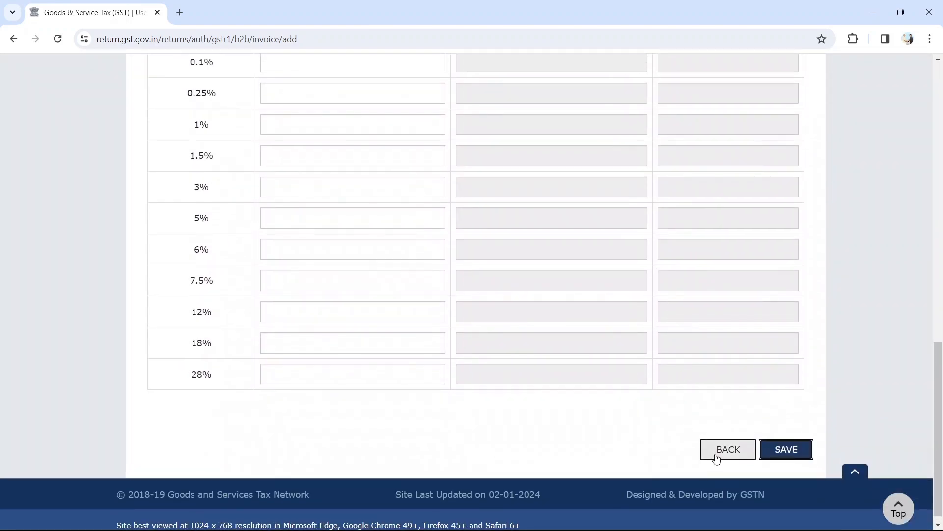
click(720, 445)
scroll(626, 326, down, 3)
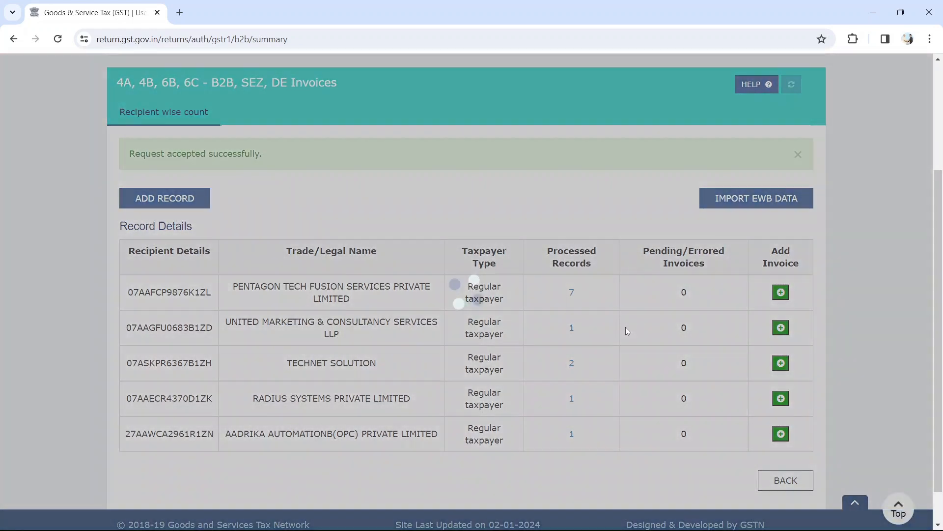
Check the B2B Processed Records column, then return to the GSTR-1 overview showing 12 B2B records.
scroll(627, 331, down, 2)
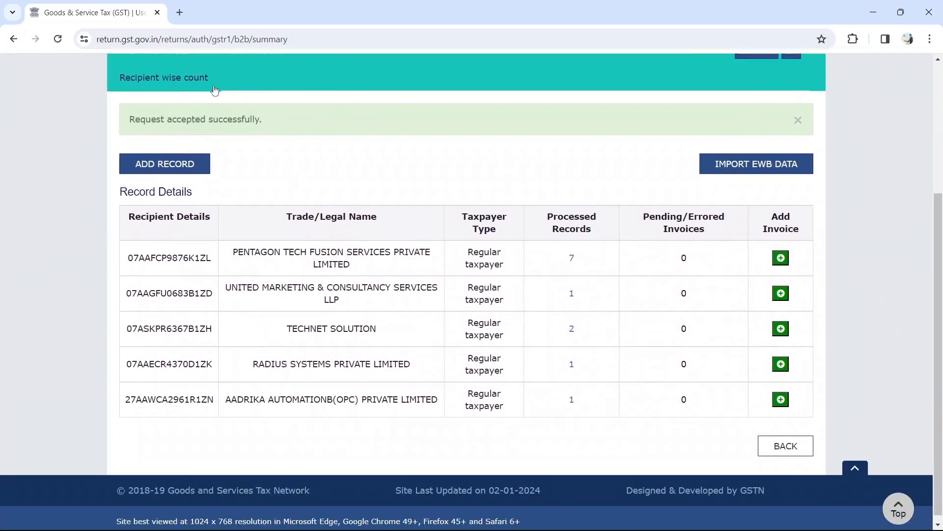
scroll(369, 143, down, 1)
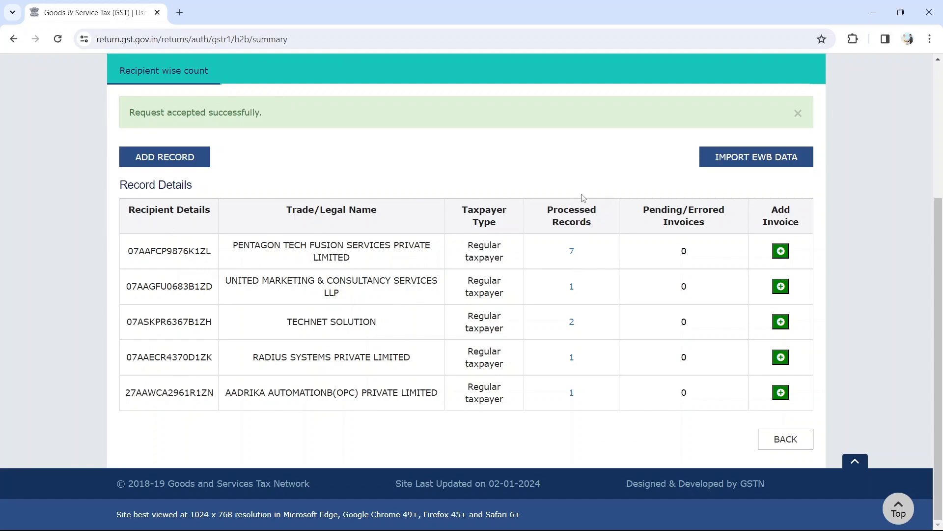
drag(592, 220, 547, 206)
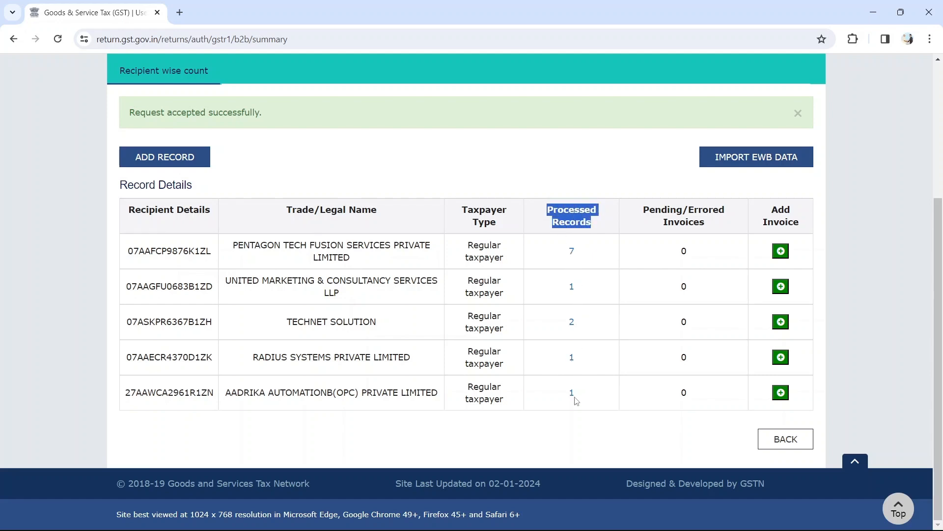
scroll(664, 236, up, 3)
scroll(665, 221, down, 2)
scroll(665, 221, down, 1)
click(789, 441)
scroll(697, 291, down, 2)
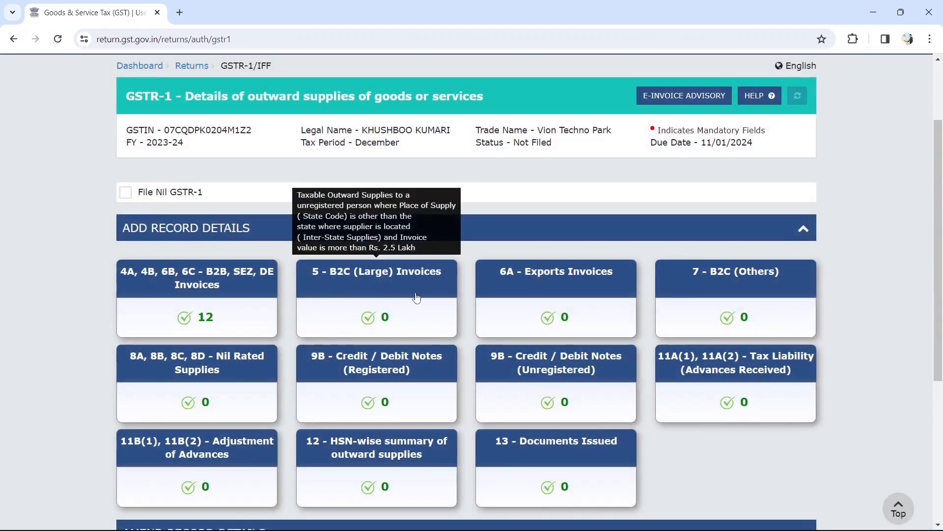
Open the 7 - B2C (Others) section and begin a new B2CS record.
click(741, 293)
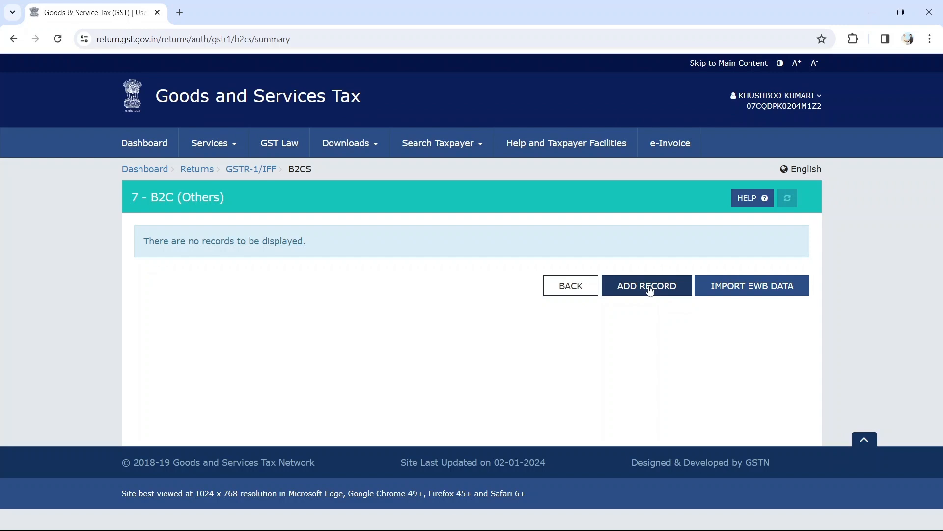
click(650, 290)
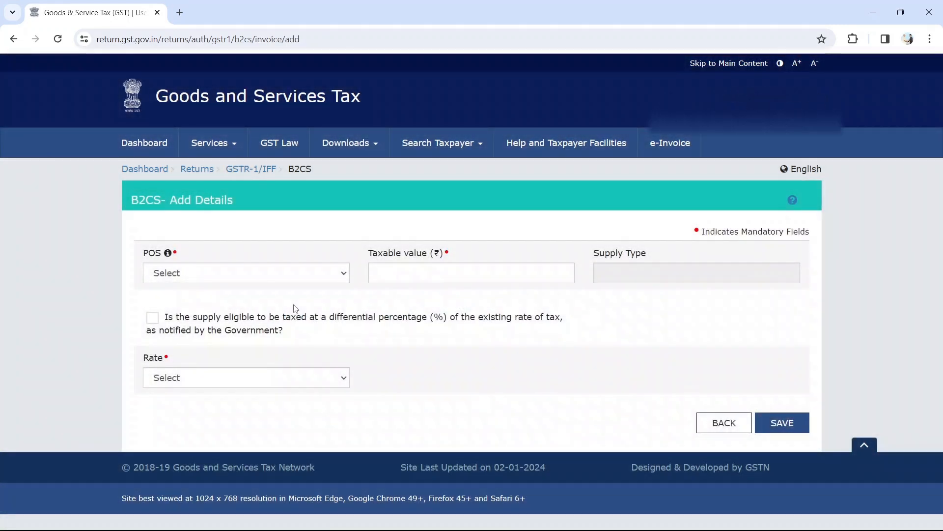
Set the place of supply to 07-Delhi, matching the buyer's address on the invoice.
key(alt+Tab)
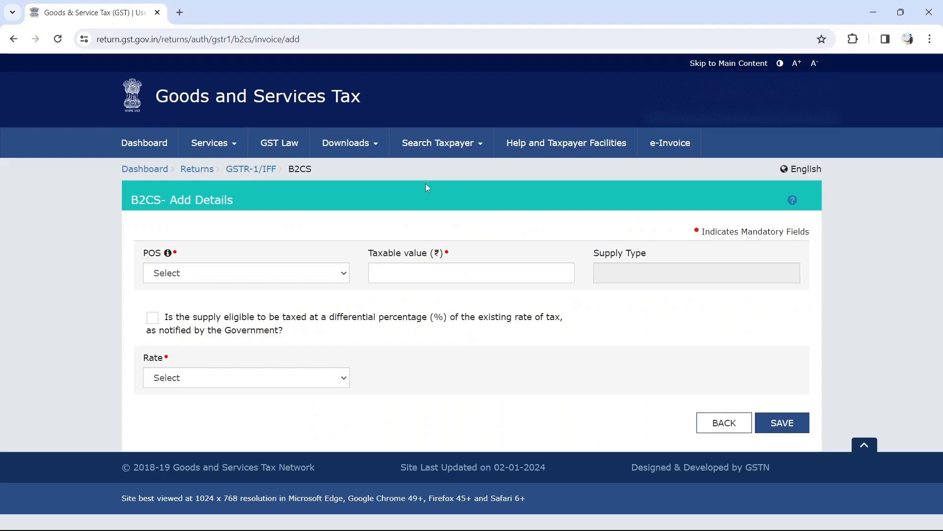
click(266, 275)
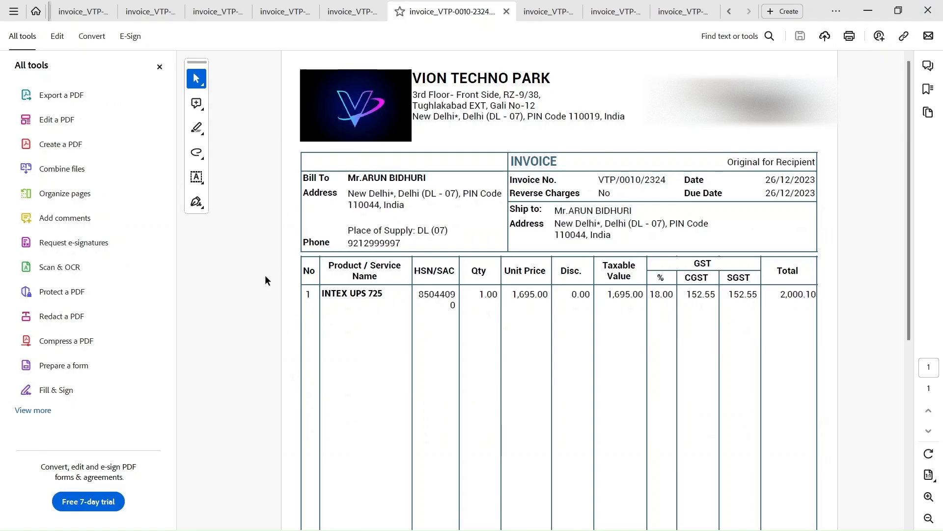
drag(349, 194, 418, 201)
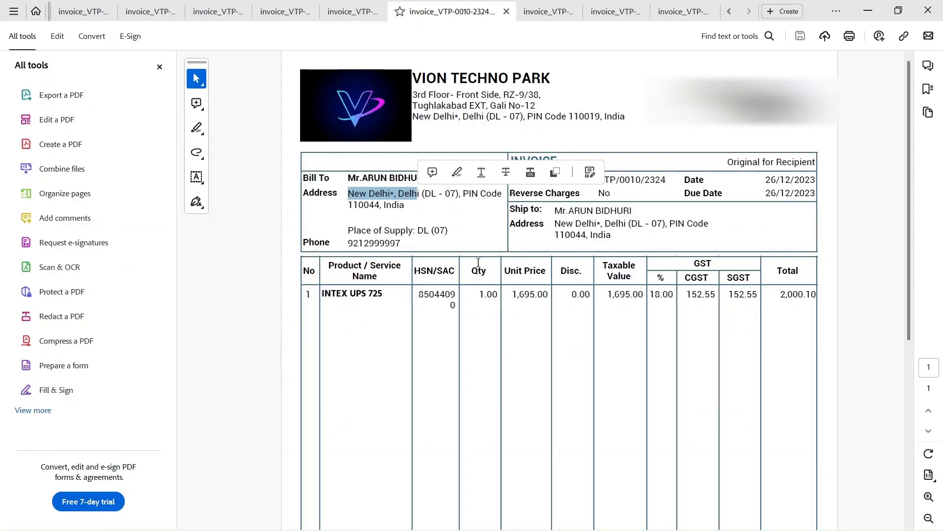
scroll(479, 268, down, 4)
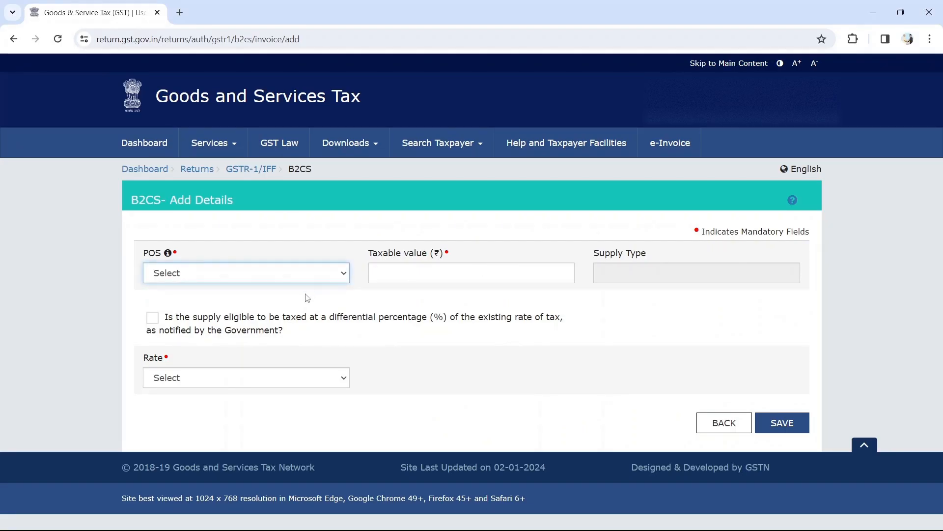
click(290, 278)
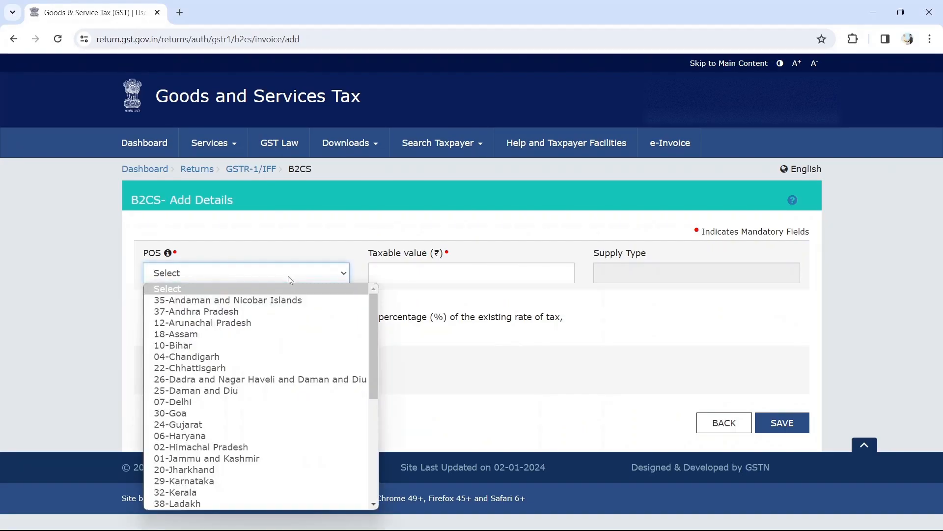
click(201, 404)
scroll(405, 308, down, 1)
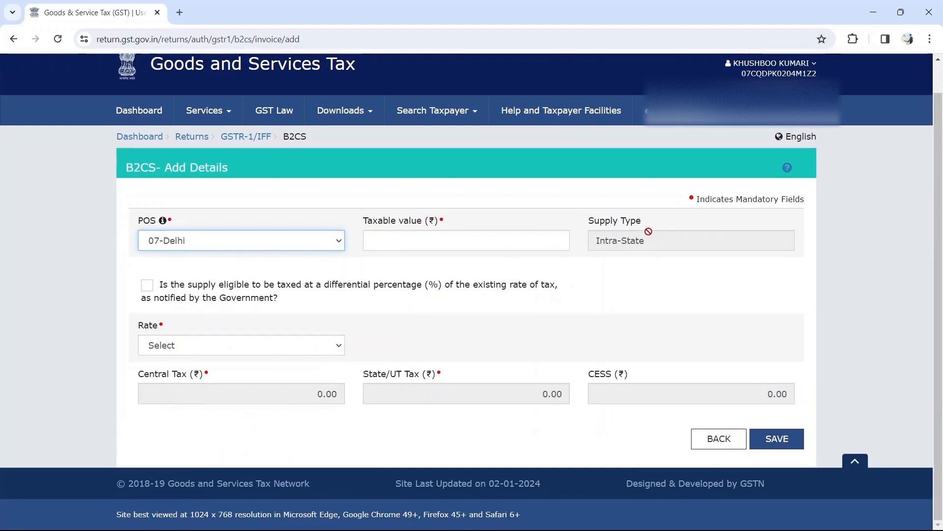
Enter the invoice's taxable value of 1,695.00 in the B2CS form.
drag(650, 241, 594, 244)
click(389, 244)
key(alt+Tab)
scroll(677, 250, down, 5)
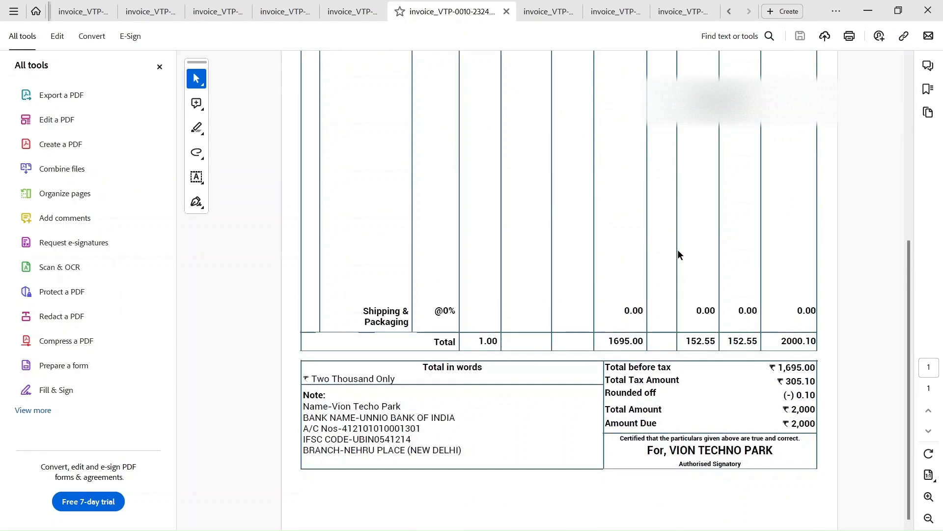
scroll(620, 305, up, 10)
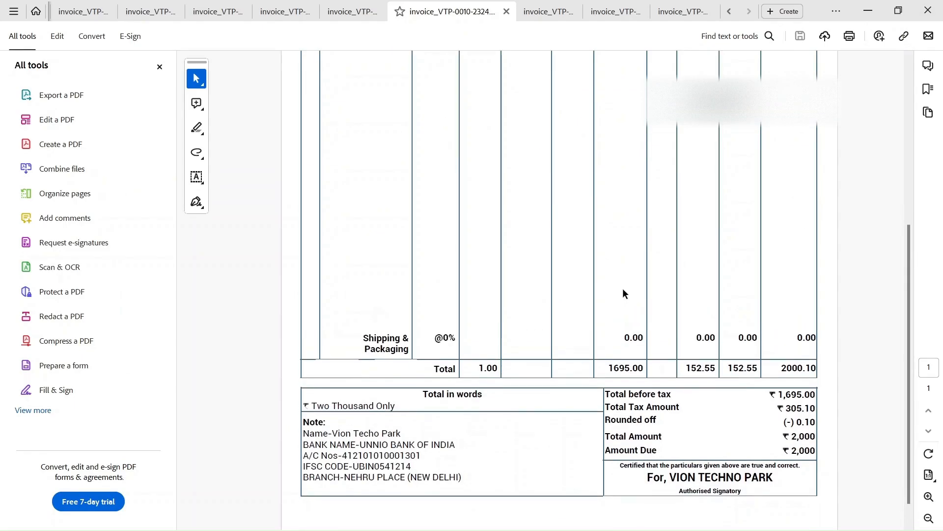
key(alt+Tab)
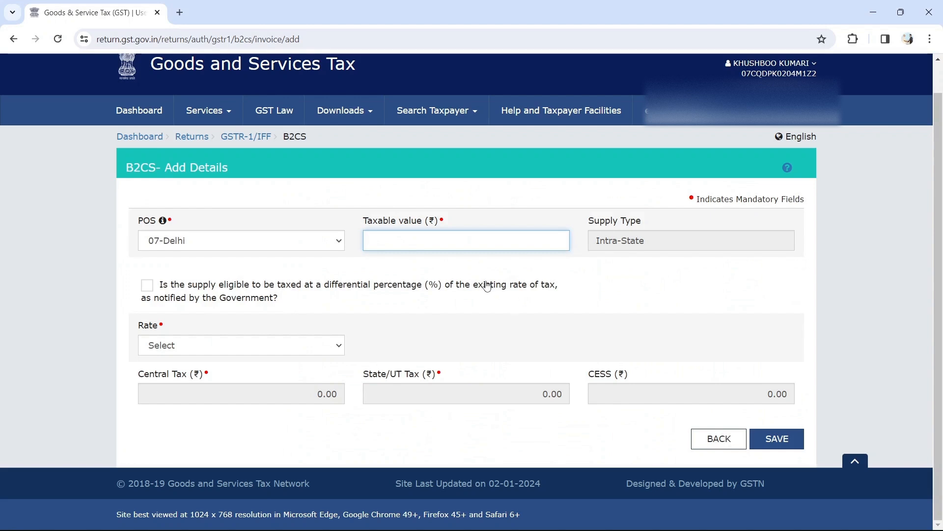
text(1,)
text(695)
key(Tab)
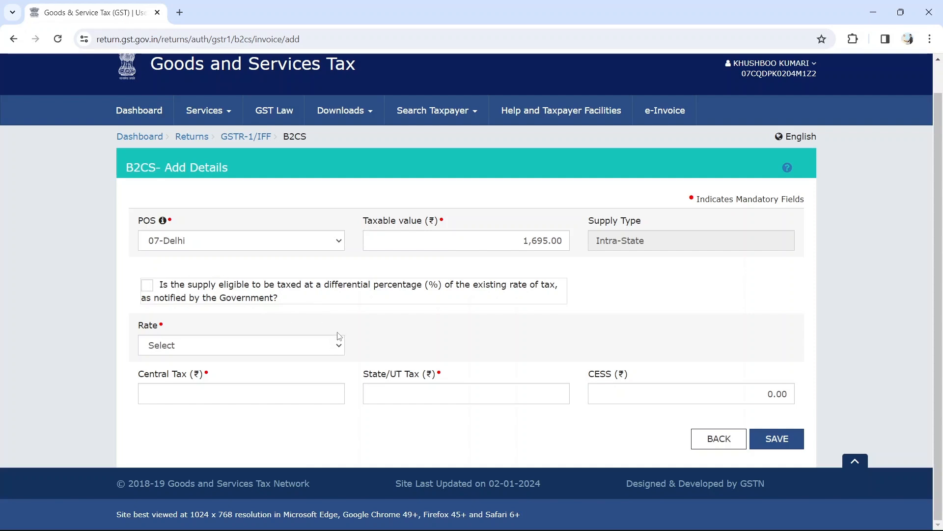
Select the 18% tax rate and check the tax totals on the invoice PDF.
click(331, 347)
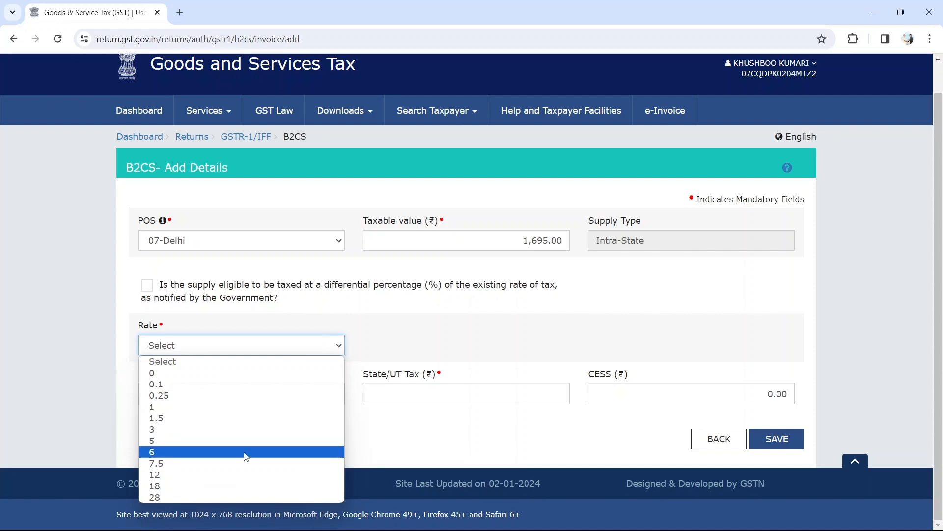
click(224, 487)
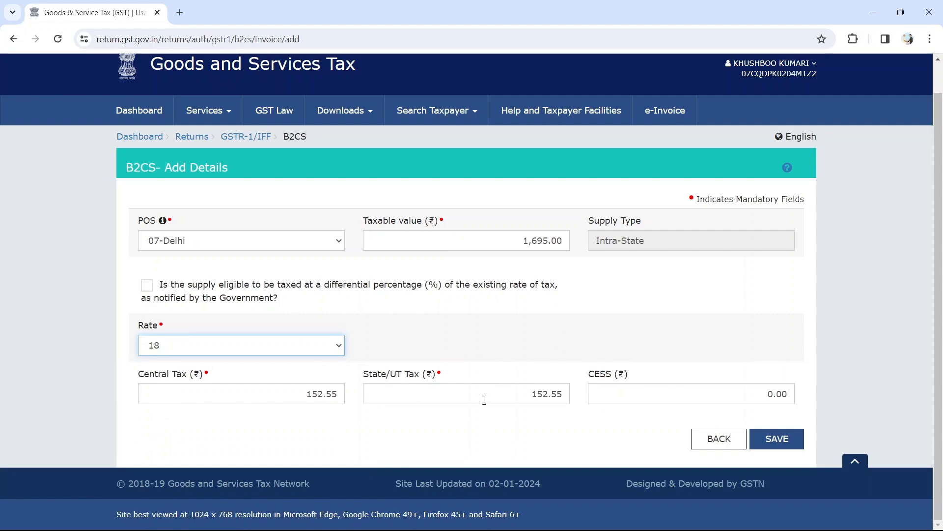
key(alt+Tab)
scroll(559, 349, down, 8)
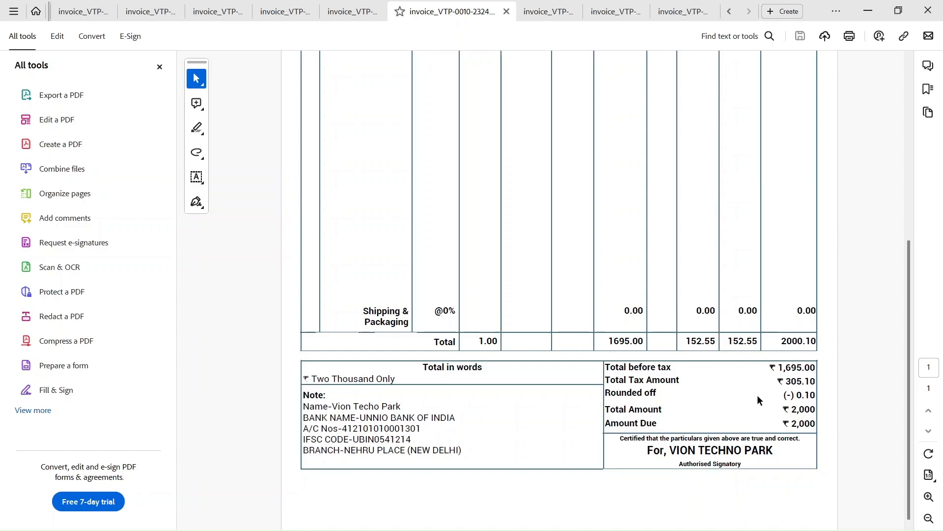
key(alt+Tab)
Set Central Tax and State/UT Tax to 152.50 each and save the B2C record.
click(337, 394)
key(Tab)
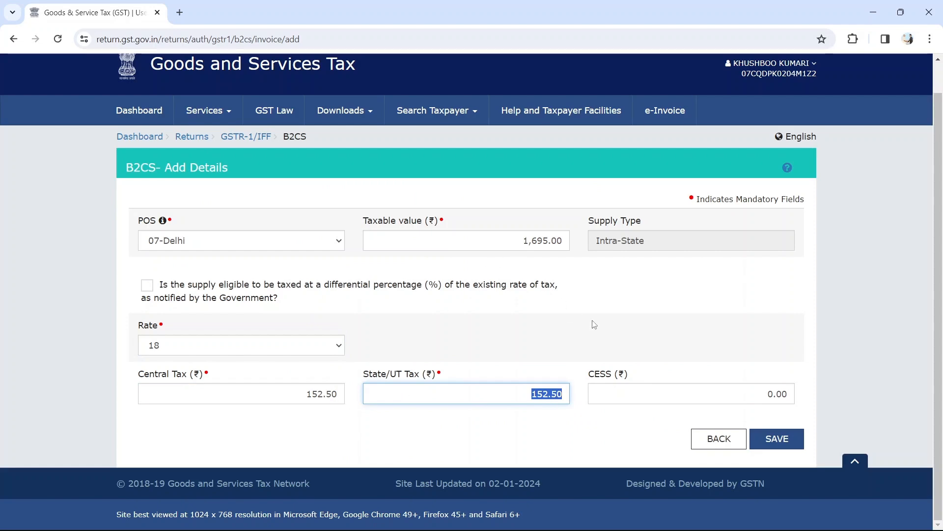
click(778, 439)
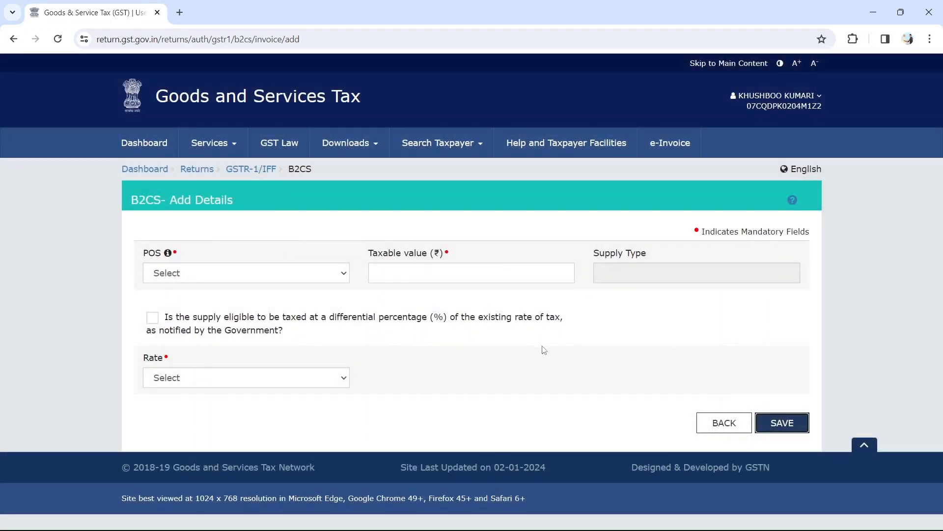
click(722, 423)
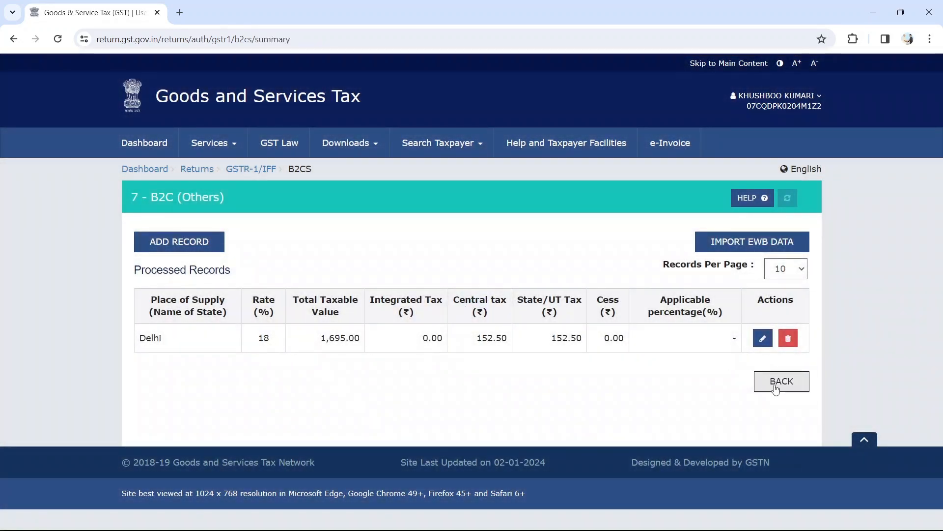
Go back to the GSTR-1 tiles, where 7 - B2C (Others) now counts 1 record.
click(776, 388)
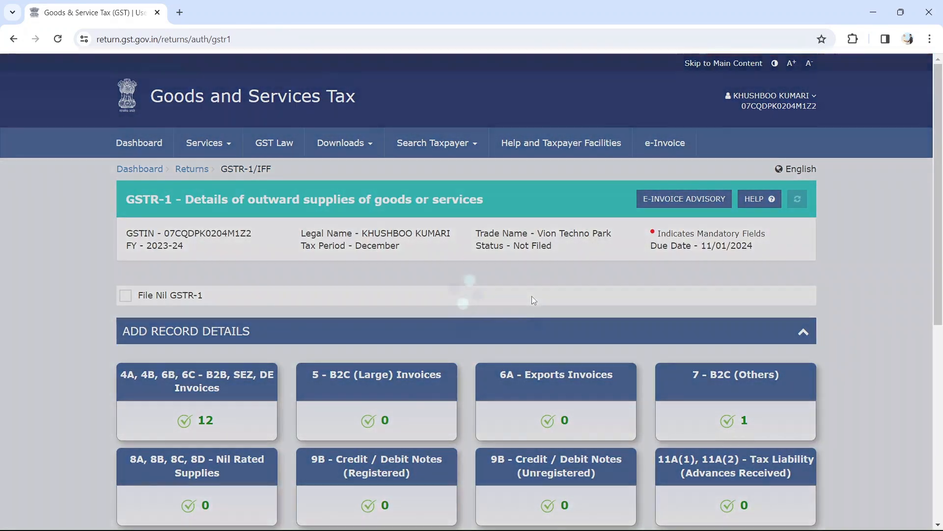
scroll(532, 296, down, 3)
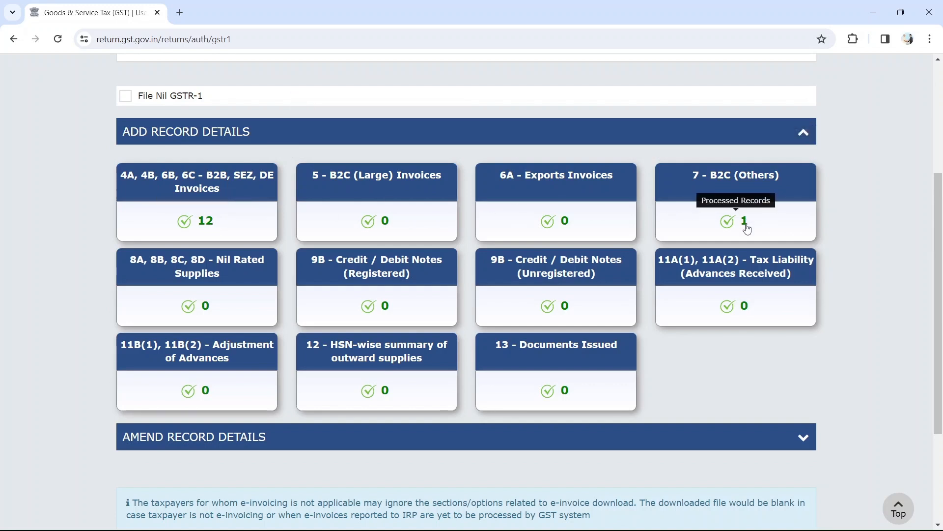
scroll(764, 231, down, 3)
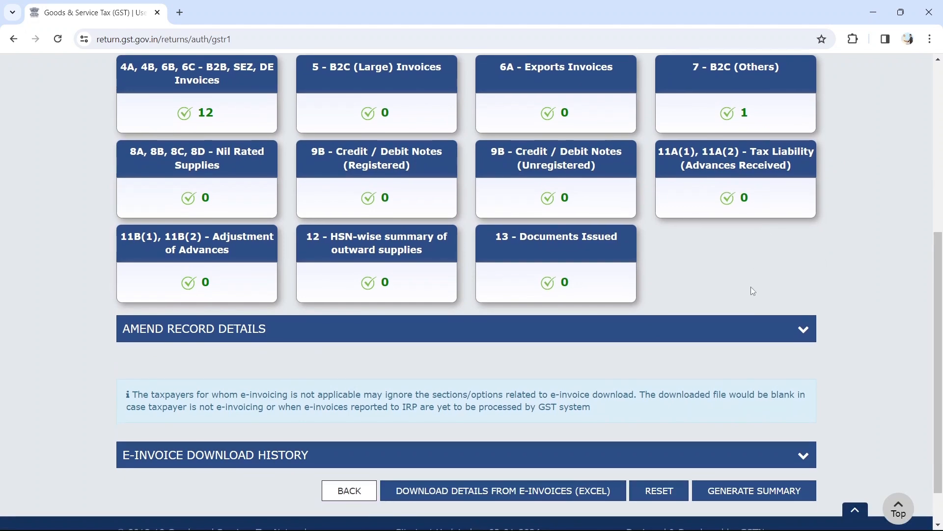
scroll(737, 332, up, 3)
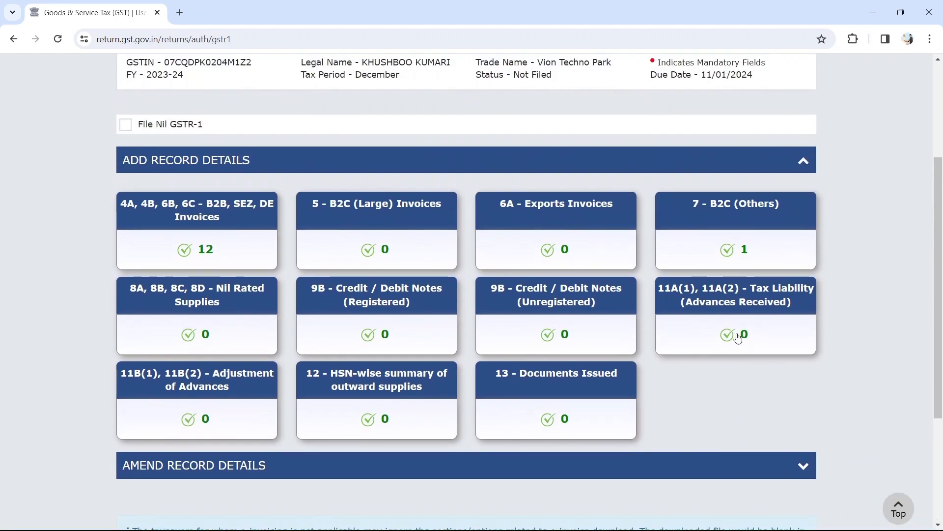
scroll(739, 338, down, 1)
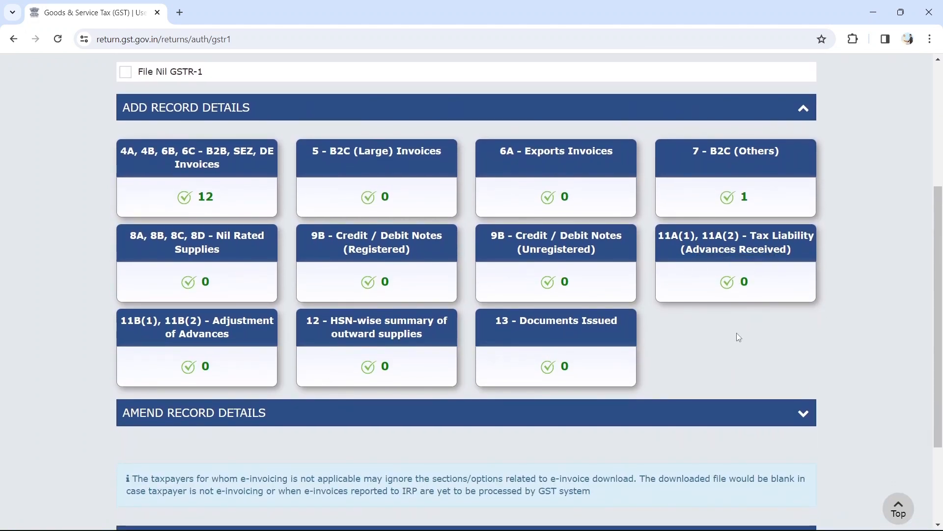
scroll(736, 332, down, 3)
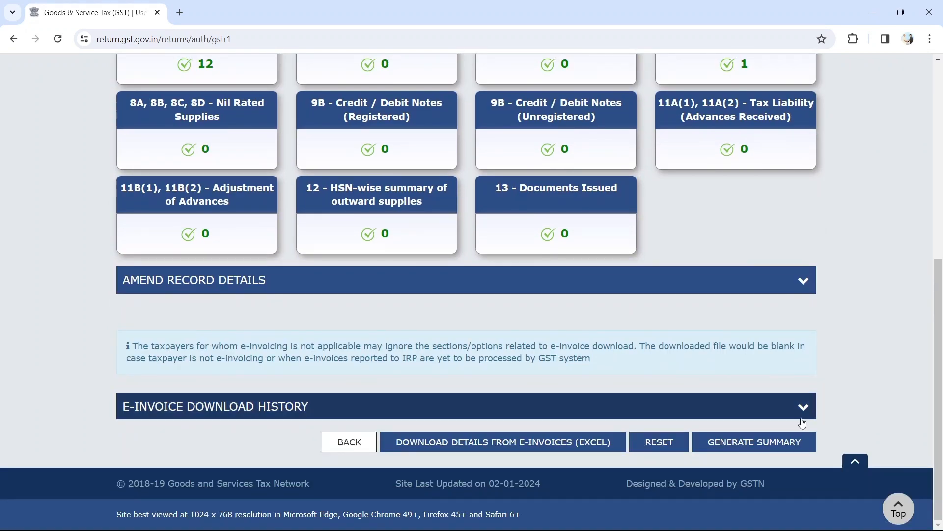
Request generation of the GSTR-1 summary and review the confirmation message.
click(750, 443)
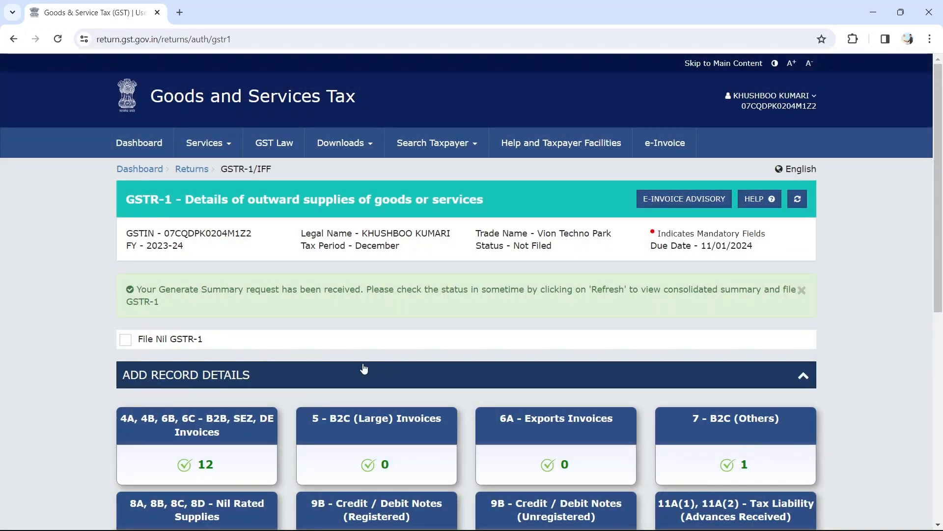
drag(212, 290, 328, 290)
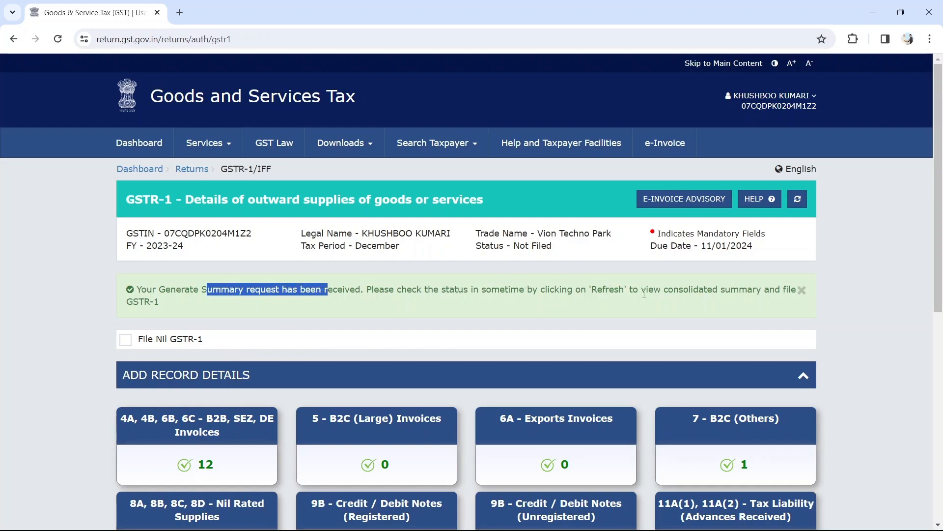
scroll(644, 294, down, 8)
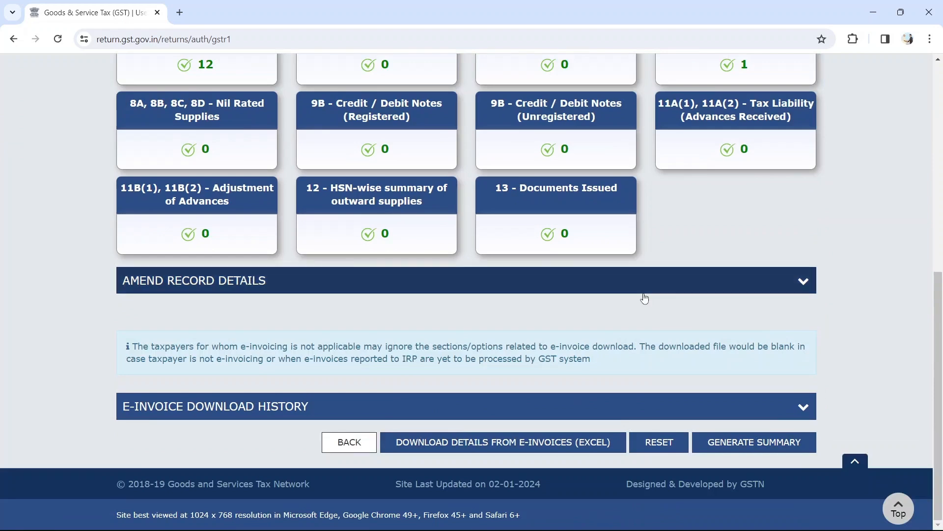
scroll(644, 298, up, 8)
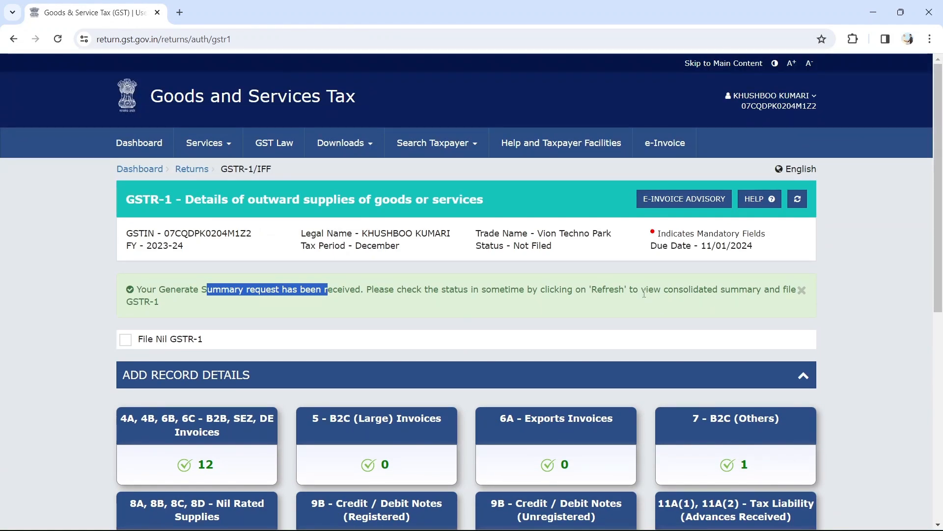
scroll(644, 293, down, 1)
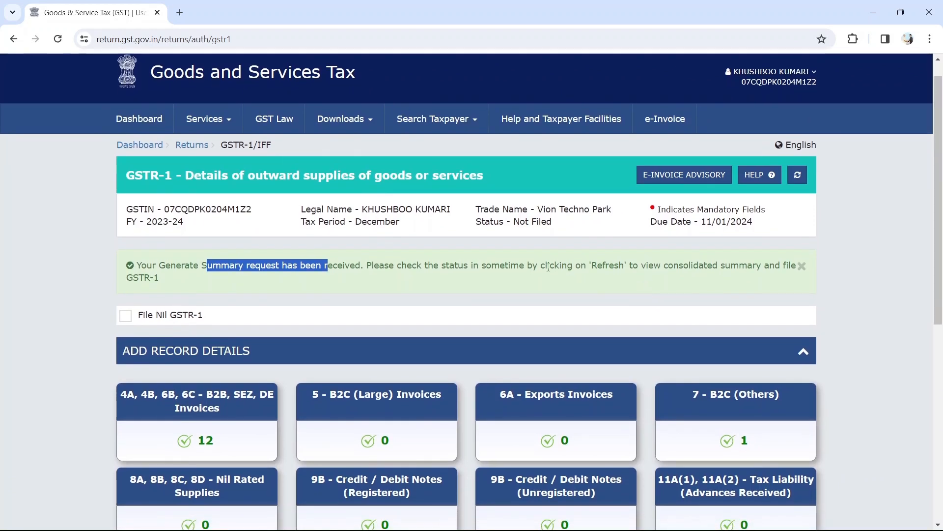
scroll(682, 264, up, 1)
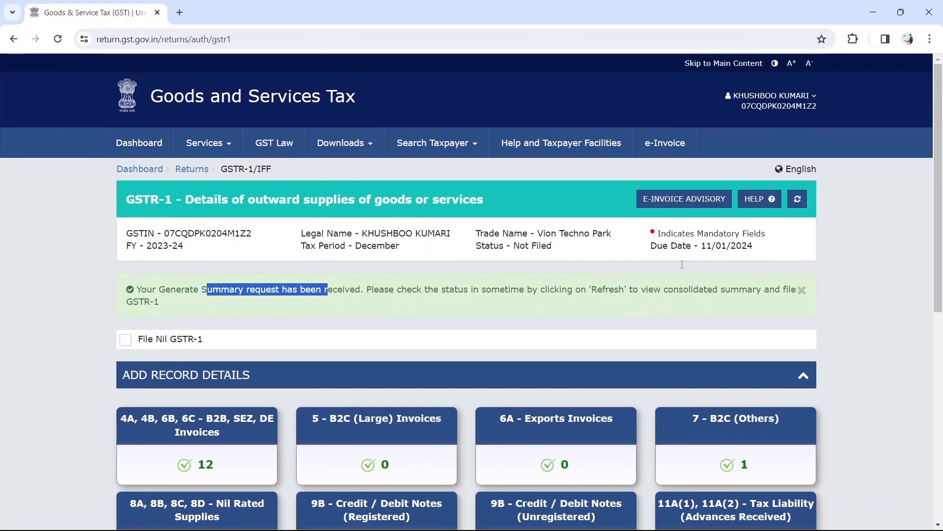
scroll(766, 270, down, 8)
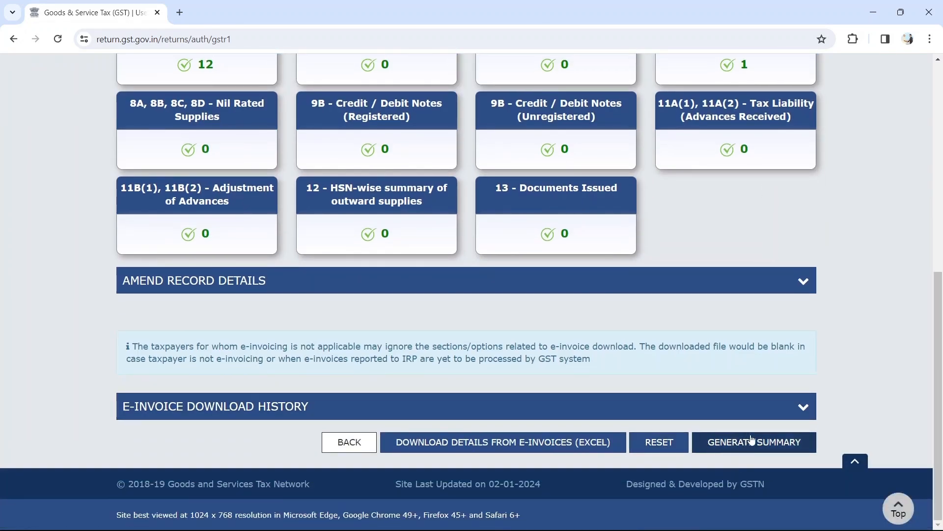
Refresh the December return's status until it reads Ready to File.
click(809, 412)
scroll(830, 292, up, 8)
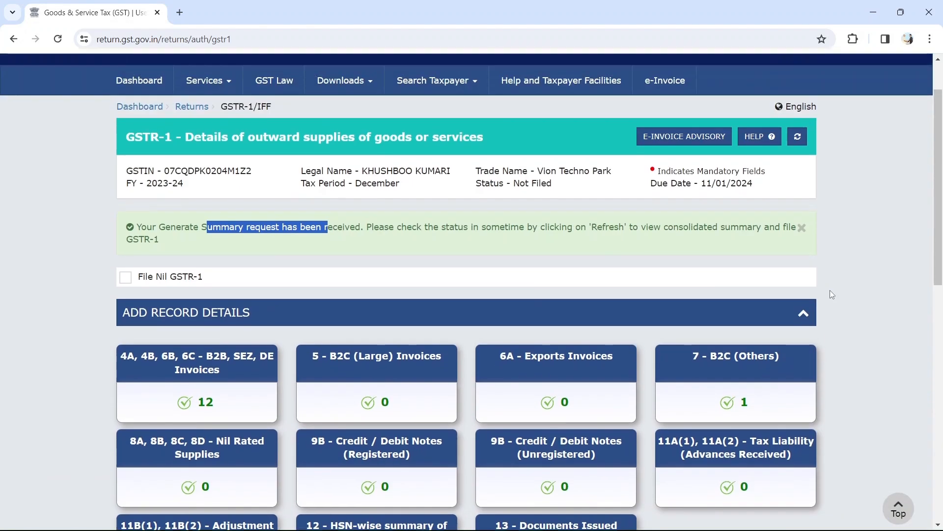
click(798, 198)
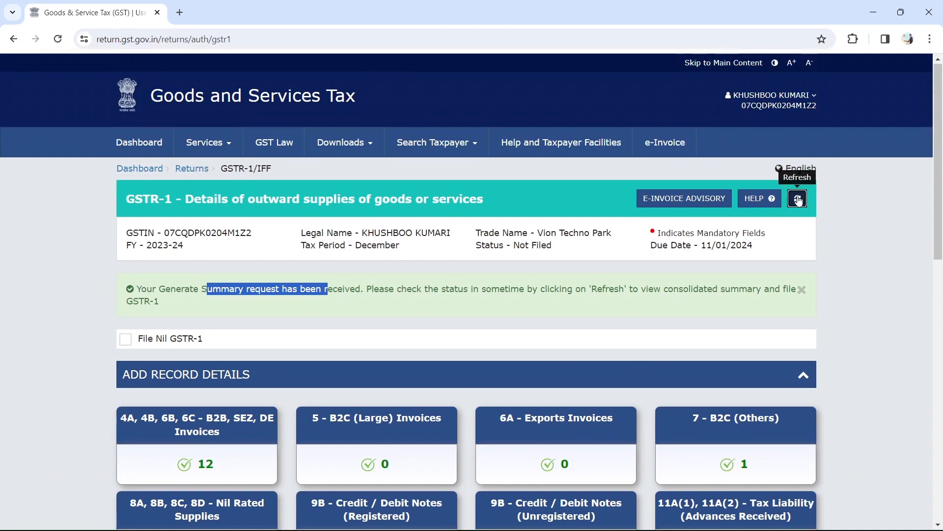
scroll(834, 243, down, 10)
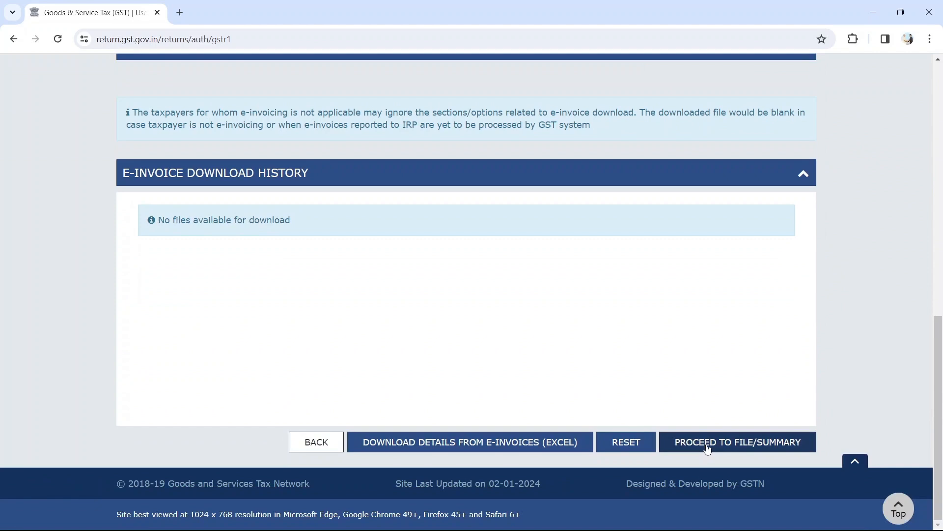
click(801, 178)
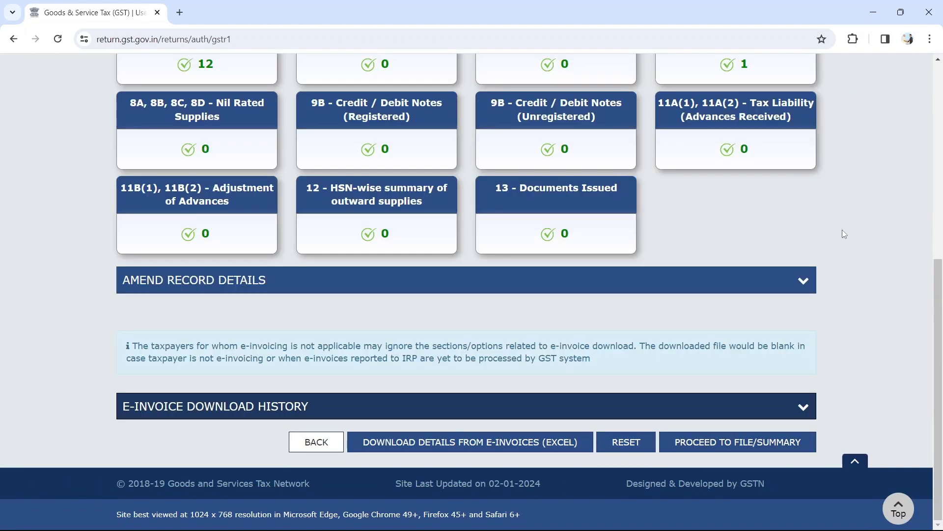
click(717, 446)
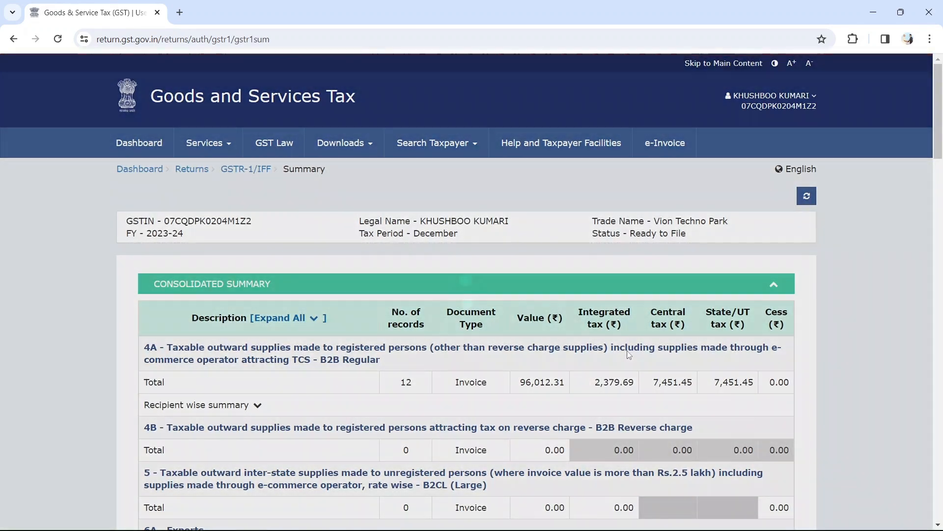
scroll(629, 355, down, 1)
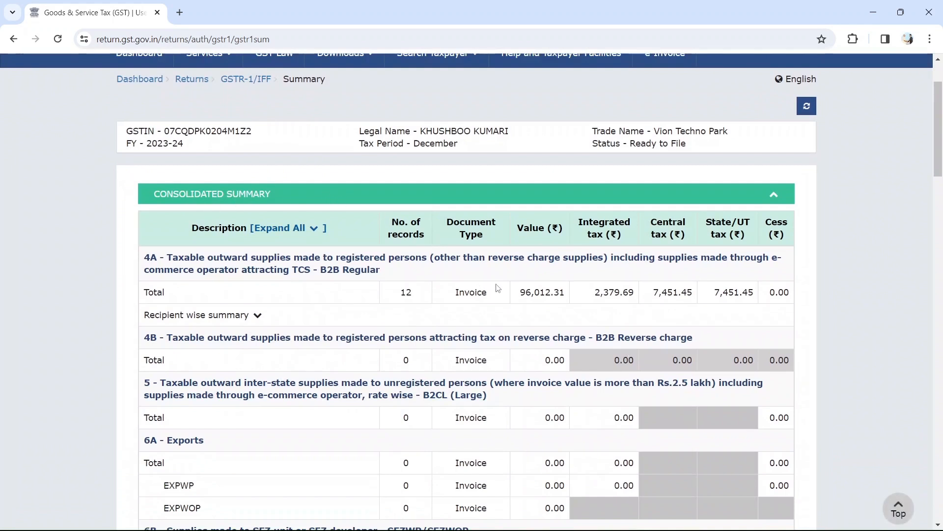
scroll(498, 289, down, 1)
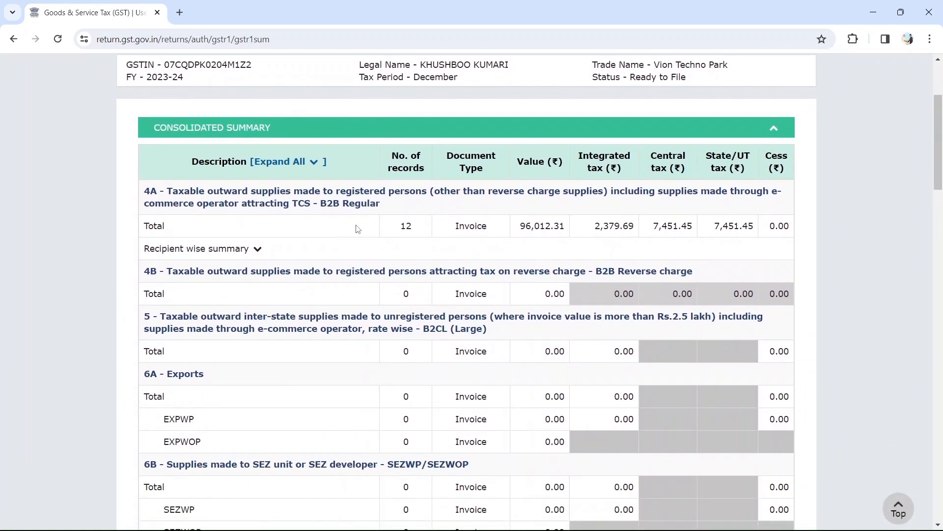
scroll(406, 221, down, 1)
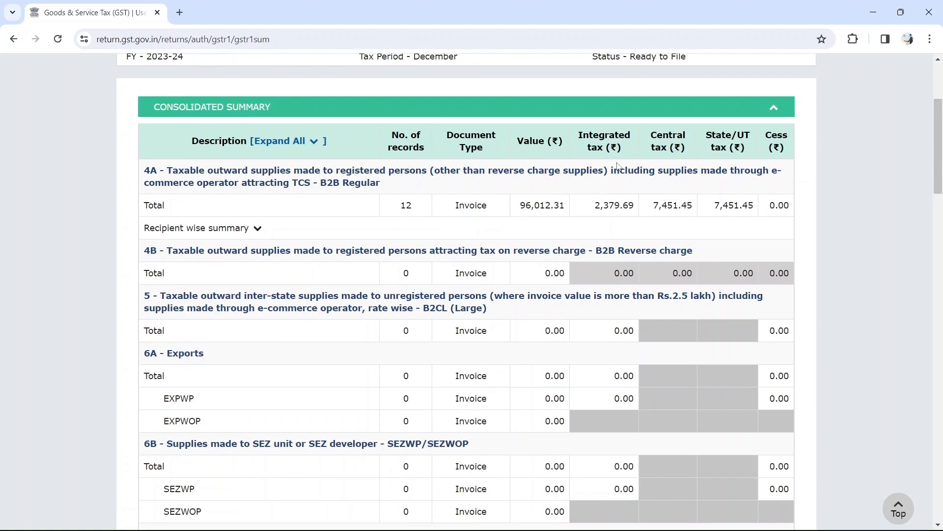
drag(592, 212, 697, 205)
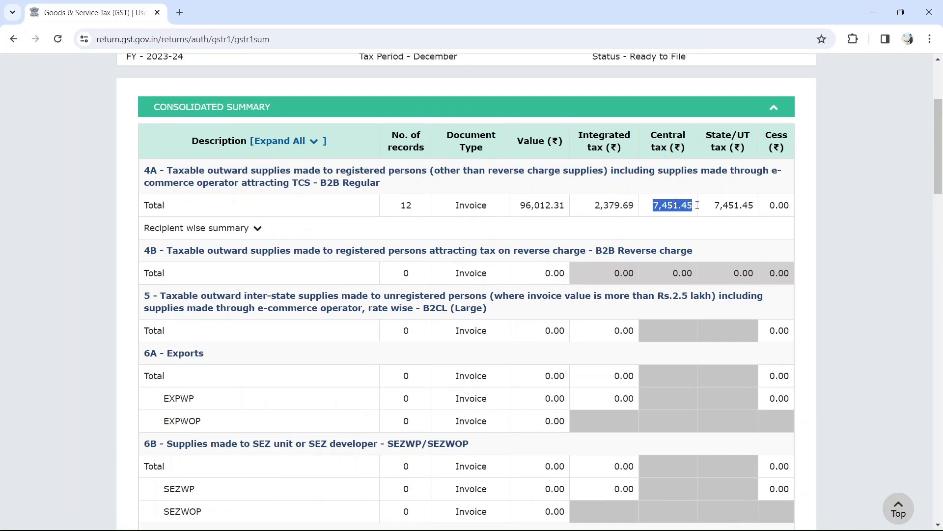
double_click(737, 204)
scroll(695, 231, down, 1)
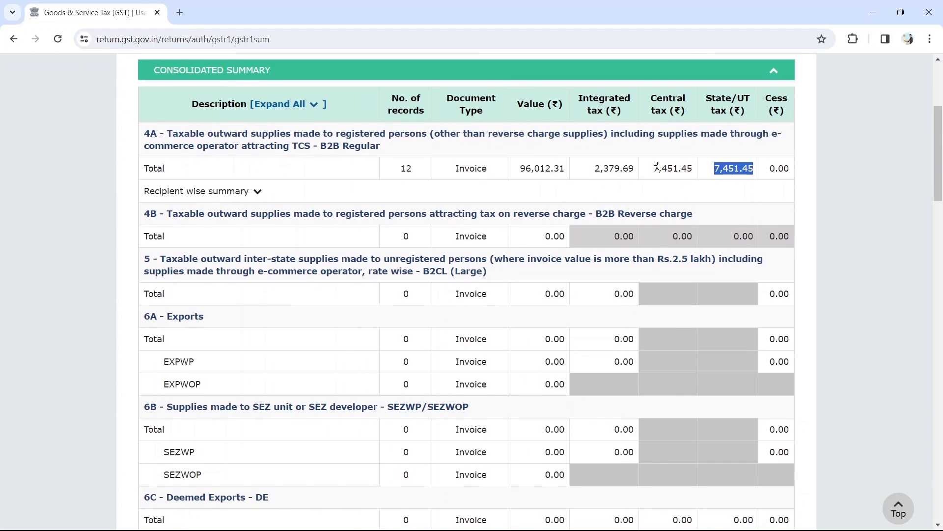
drag(650, 169, 756, 178)
drag(655, 171, 694, 171)
drag(755, 170, 713, 172)
scroll(692, 196, down, 1)
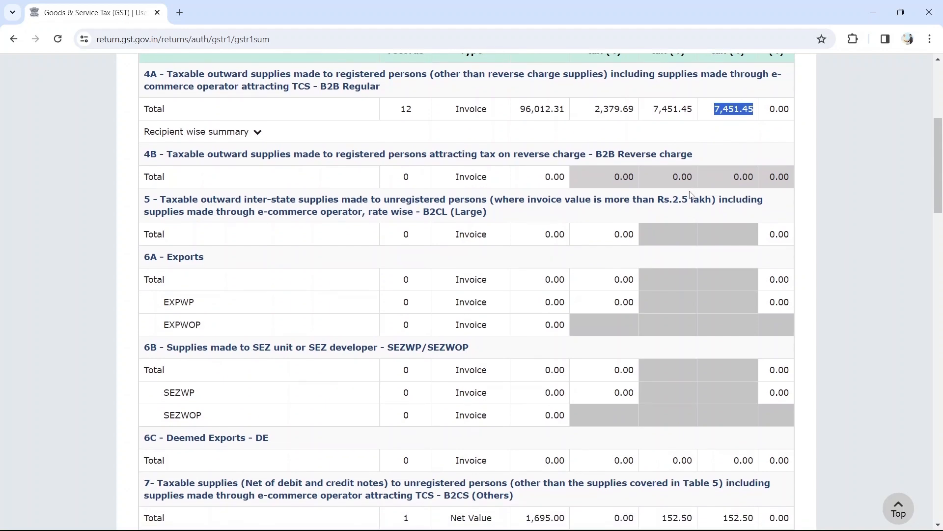
scroll(671, 196, down, 3)
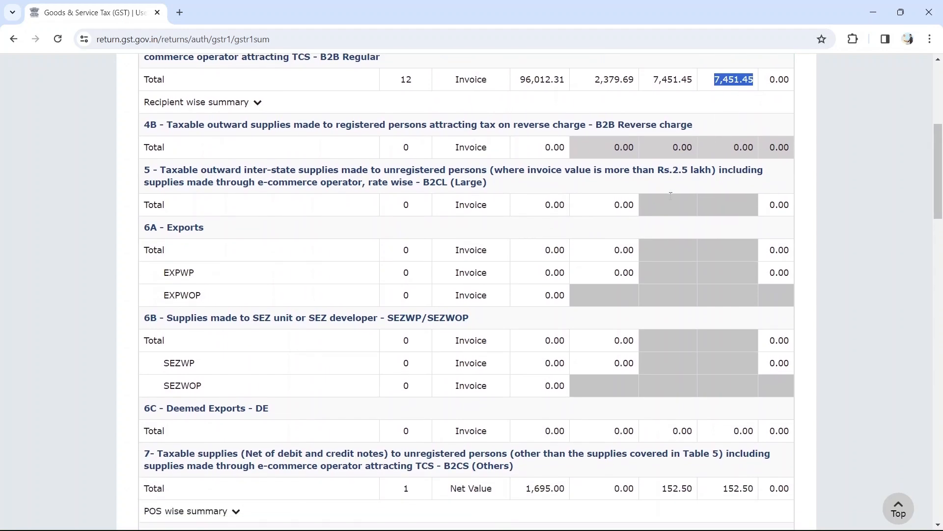
scroll(670, 199, down, 2)
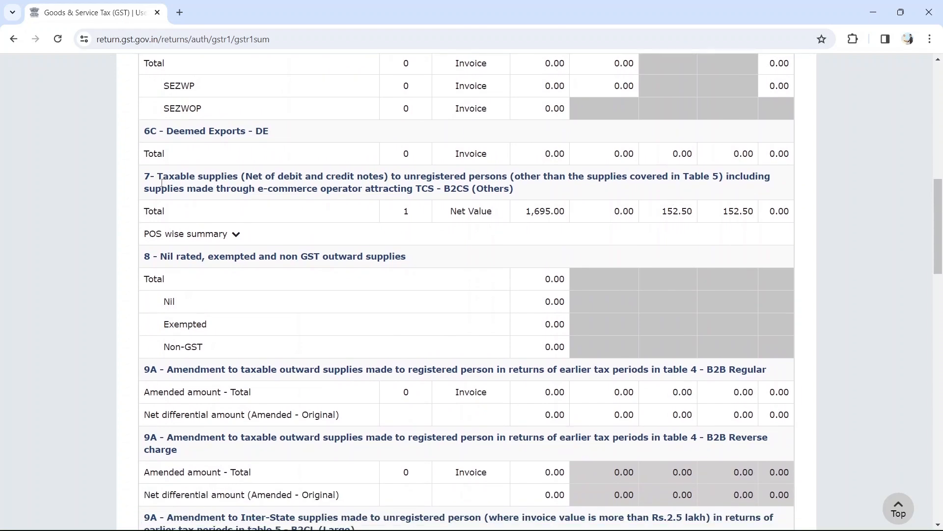
drag(166, 177, 242, 178)
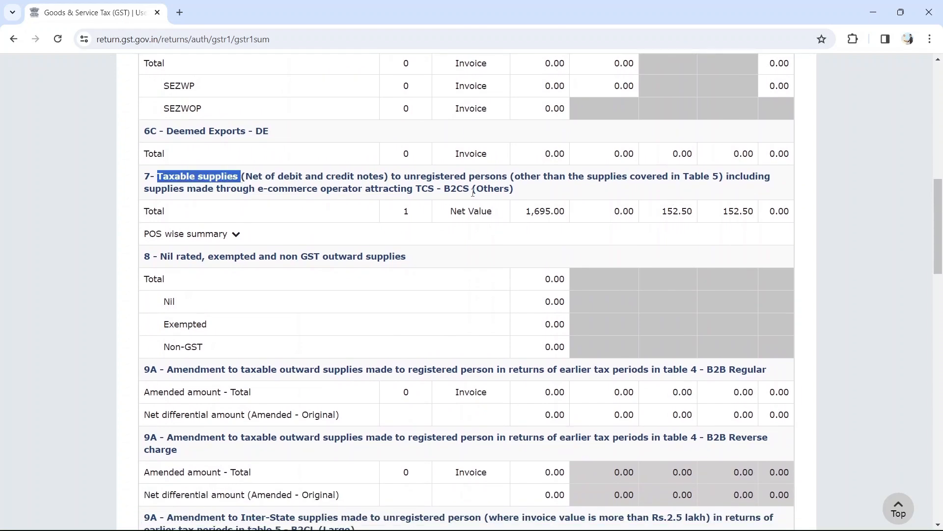
drag(473, 190, 590, 213)
scroll(598, 217, down, 9)
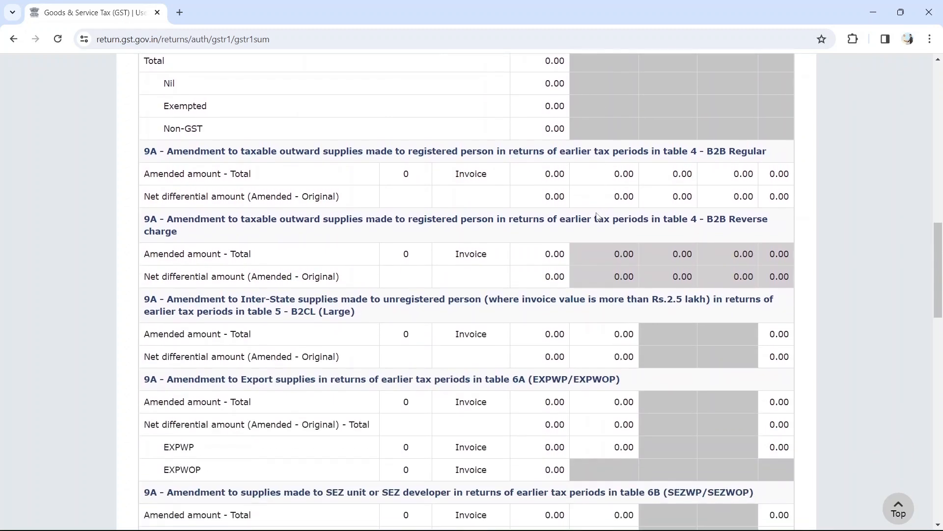
scroll(598, 217, down, 15)
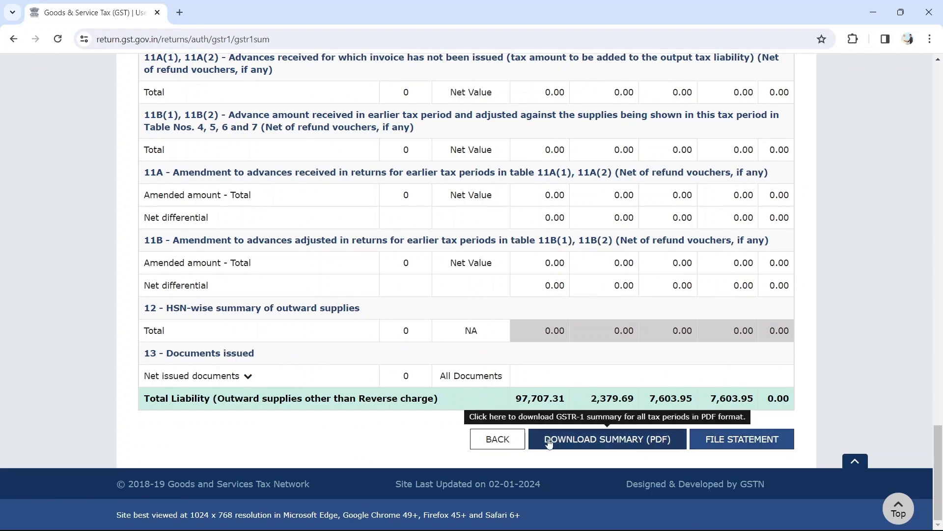
Open the GSTR1 filing page, tick the truth declaration, and choose the taxpayer as authorised signatory.
click(734, 441)
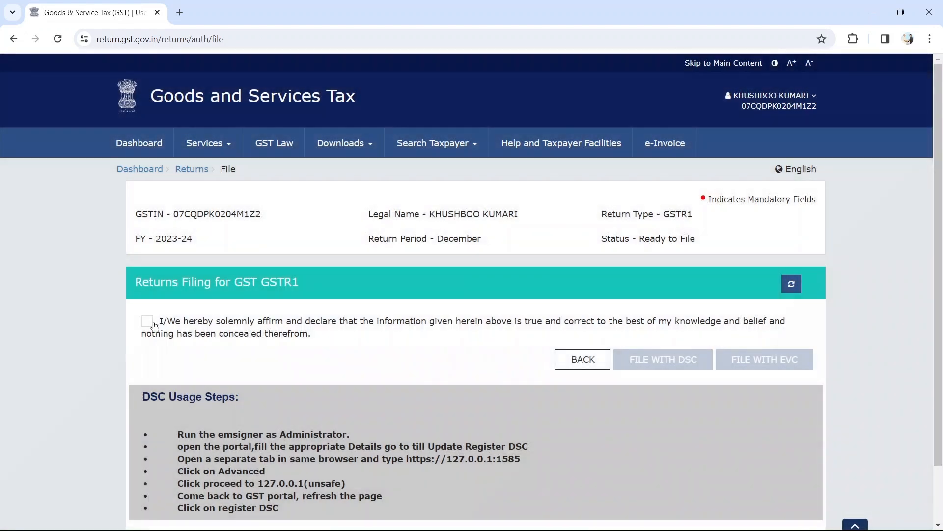
click(263, 329)
scroll(305, 324, down, 1)
scroll(305, 316, down, 1)
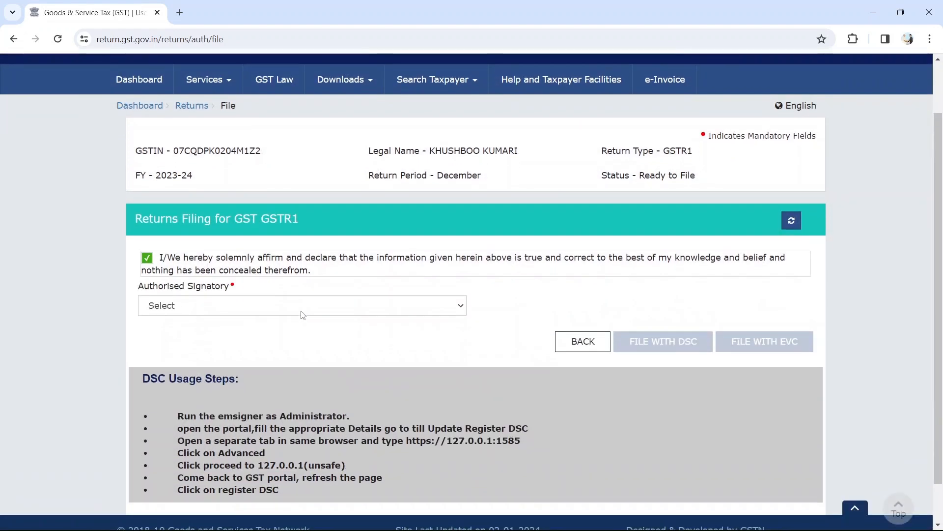
click(283, 300)
click(235, 332)
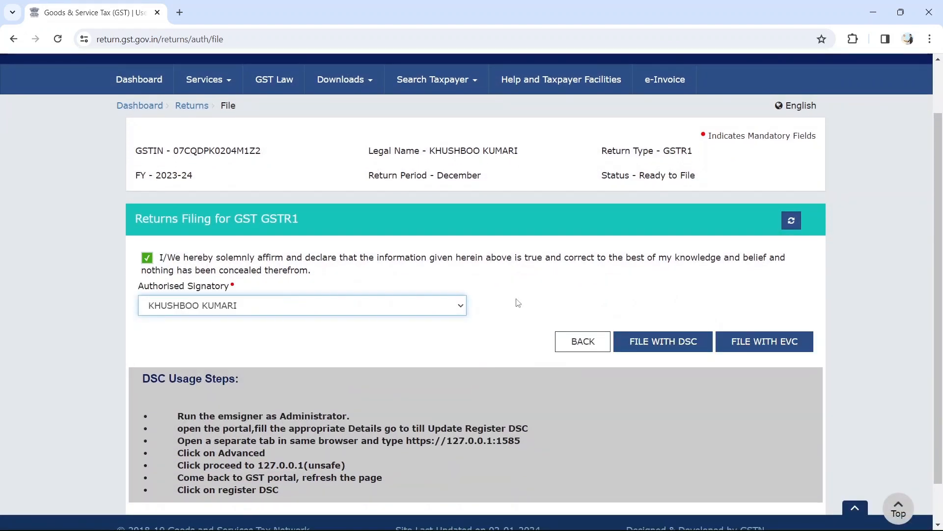
scroll(492, 305, down, 1)
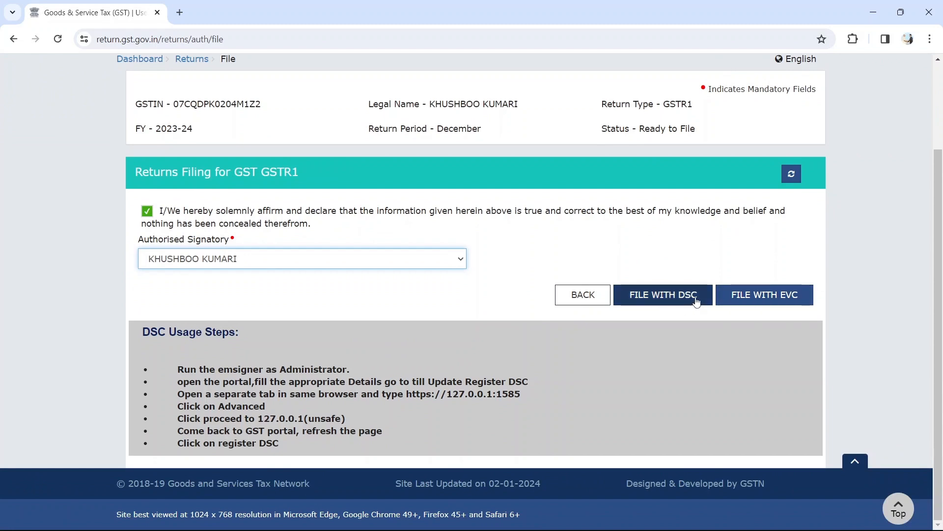
File the return with EVC, verify the OTP, and confirm the filing success message.
click(772, 293)
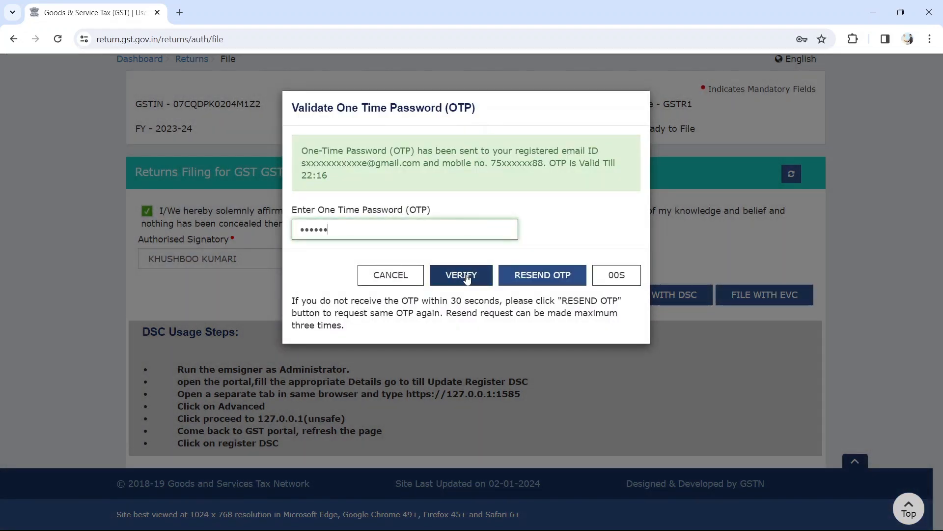
click(466, 275)
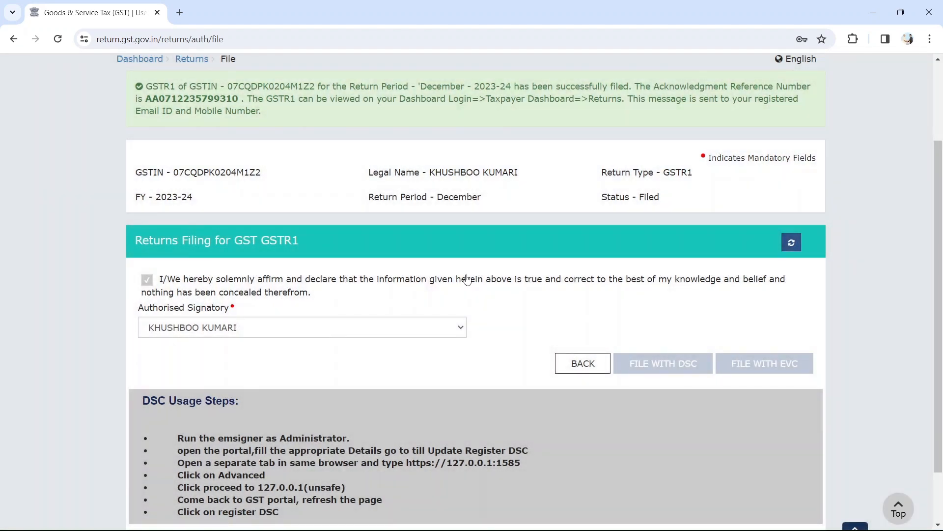
scroll(467, 279, down, 2)
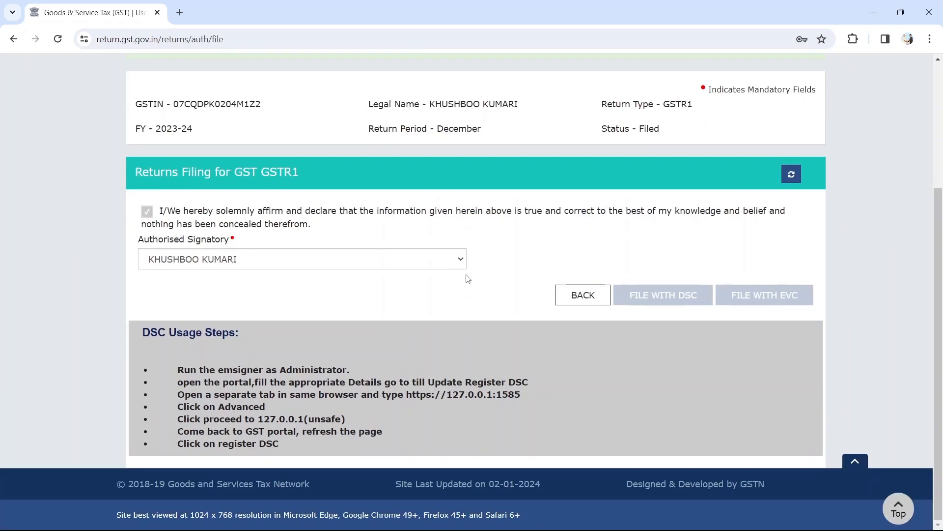
scroll(468, 279, up, 4)
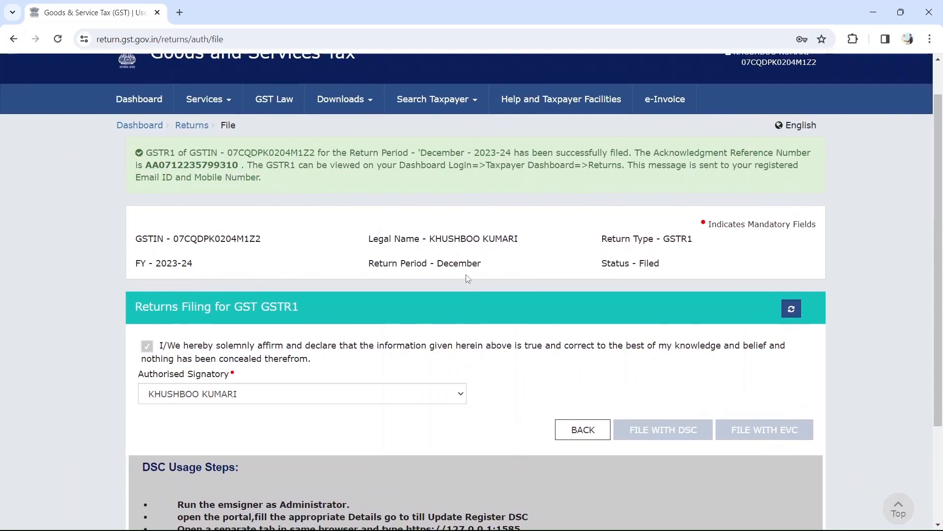
drag(139, 157, 606, 178)
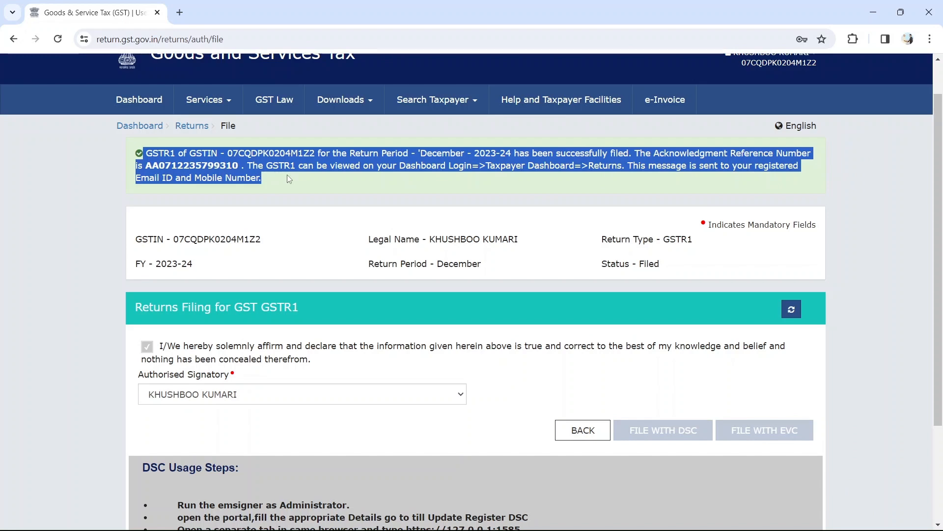
scroll(454, 234, down, 3)
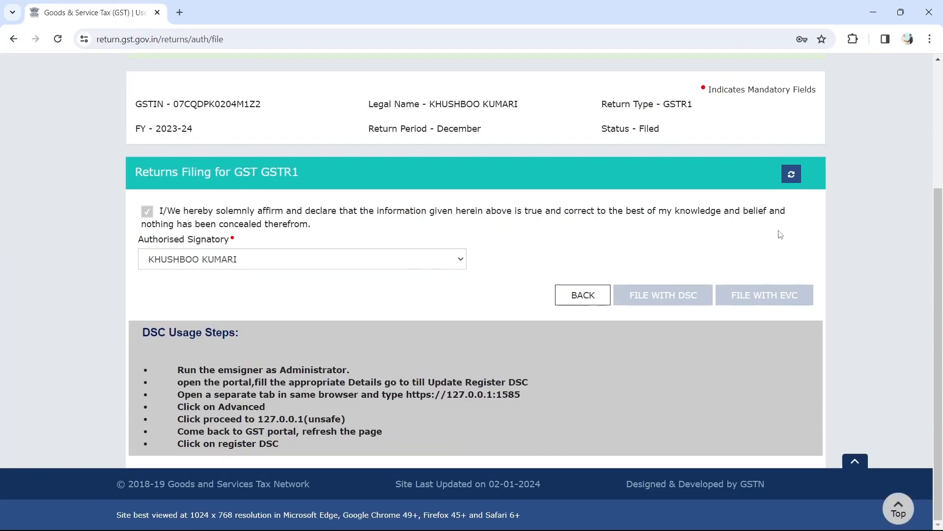
scroll(780, 235, up, 4)
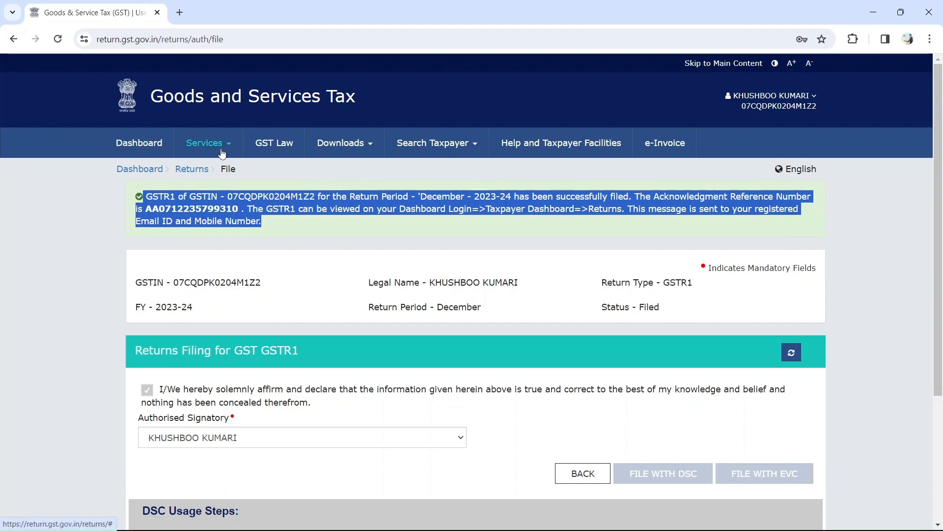
Open the Returns Dashboard and search 2023-24 Quarter 3 (Oct - Dec), period December.
mouse_move(205, 144)
mouse_move(229, 181)
mouse_move(259, 177)
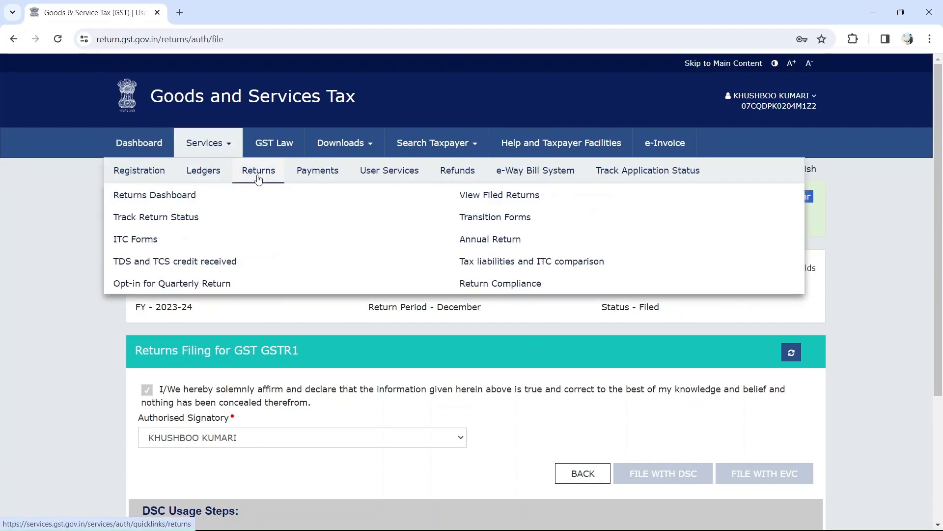
click(162, 195)
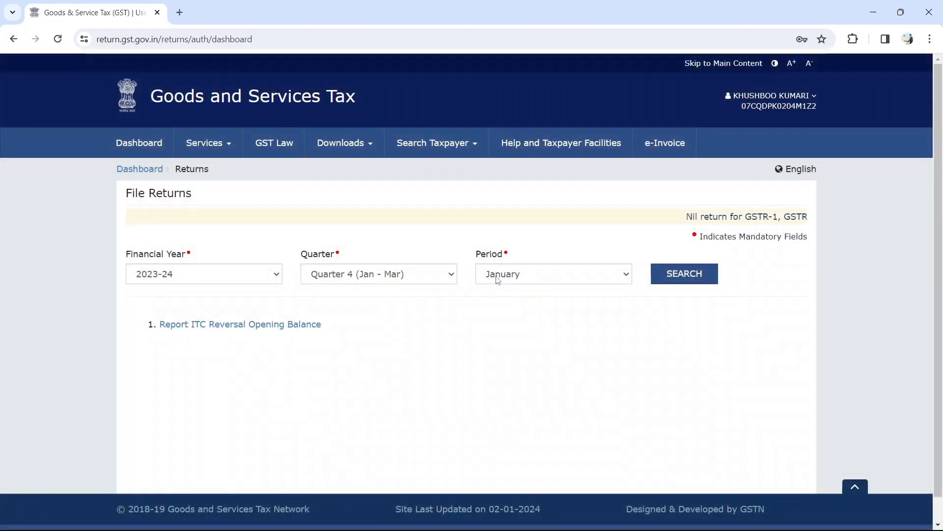
click(443, 274)
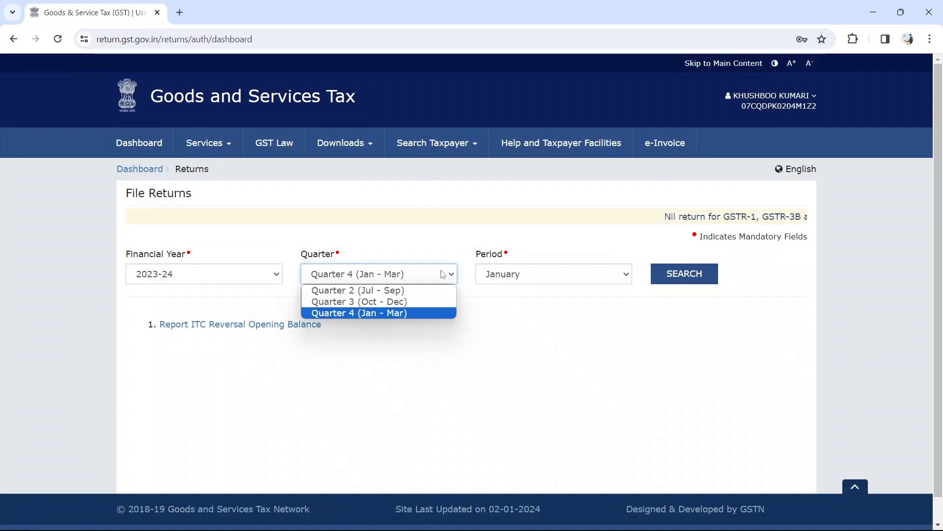
click(398, 302)
click(670, 275)
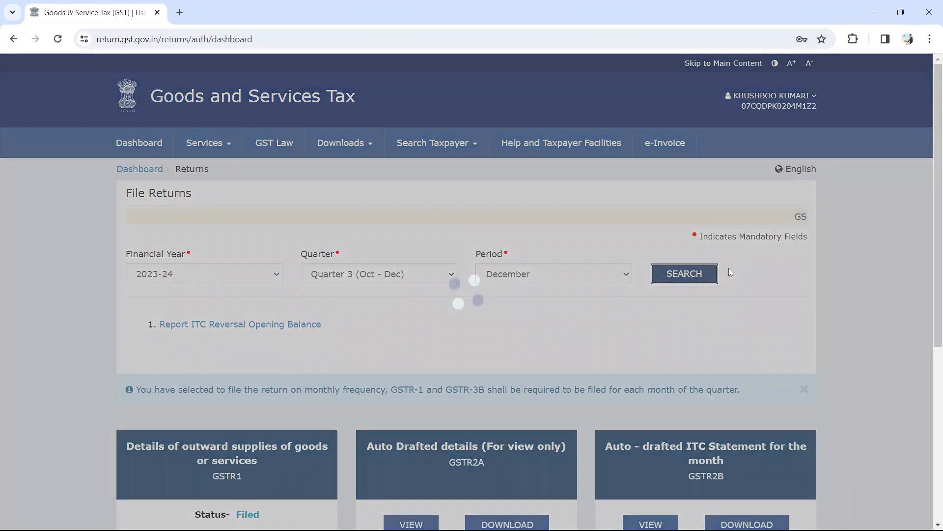
Confirm the GSTR1 tile shows Status- Filed on the December dashboard.
scroll(687, 274, down, 4)
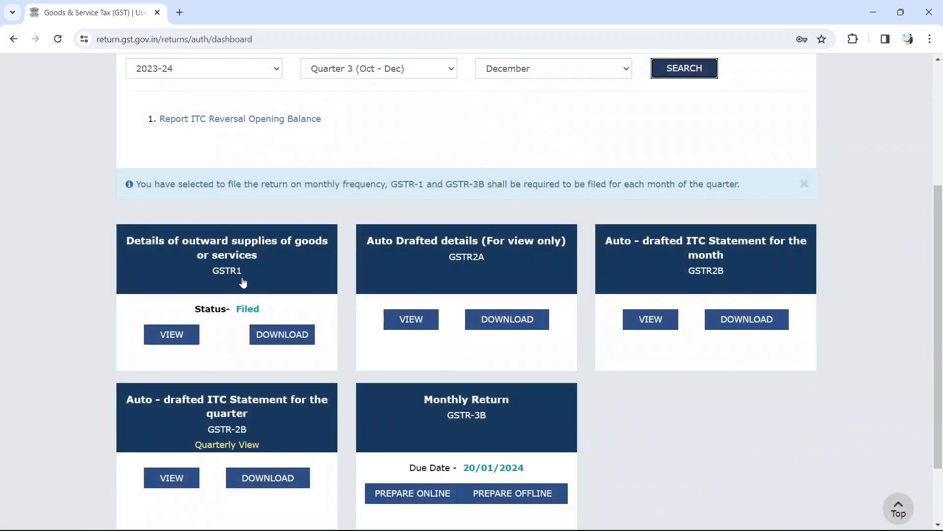
triple_click(199, 302)
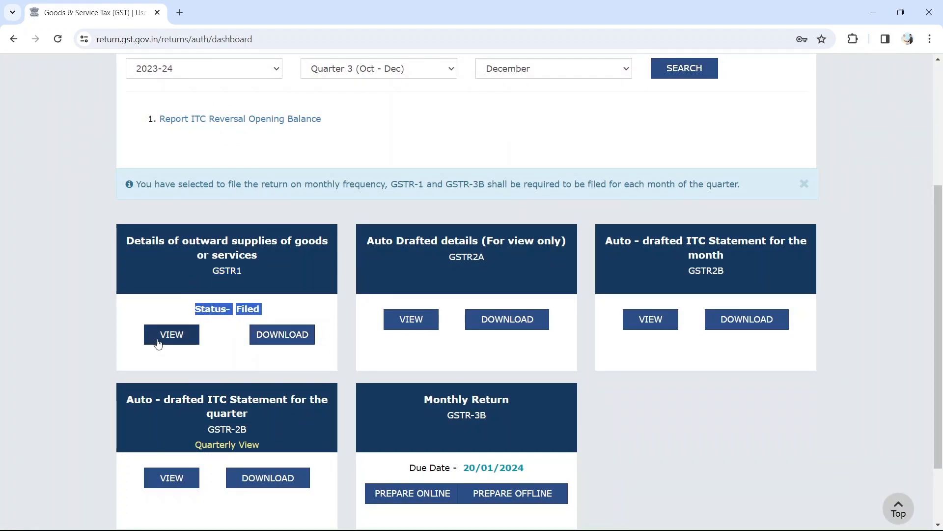
scroll(267, 367, down, 3)
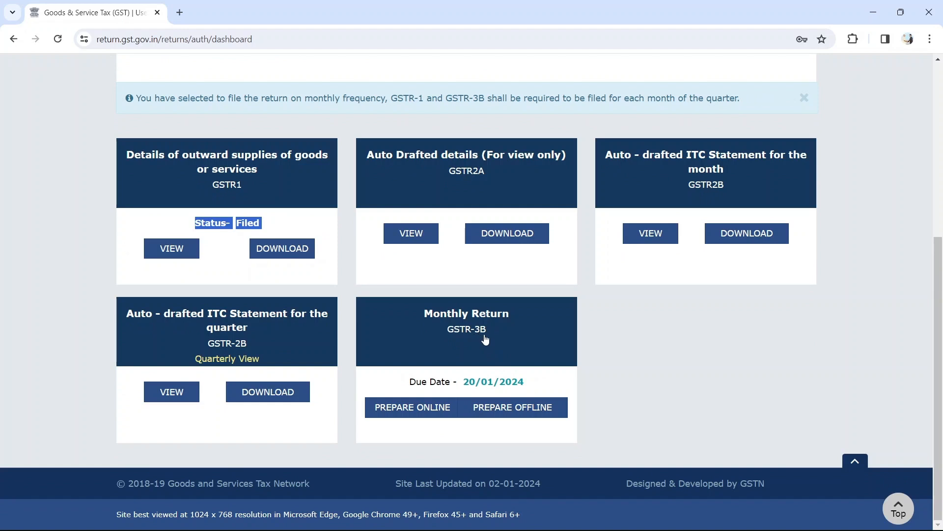
scroll(485, 339, up, 1)
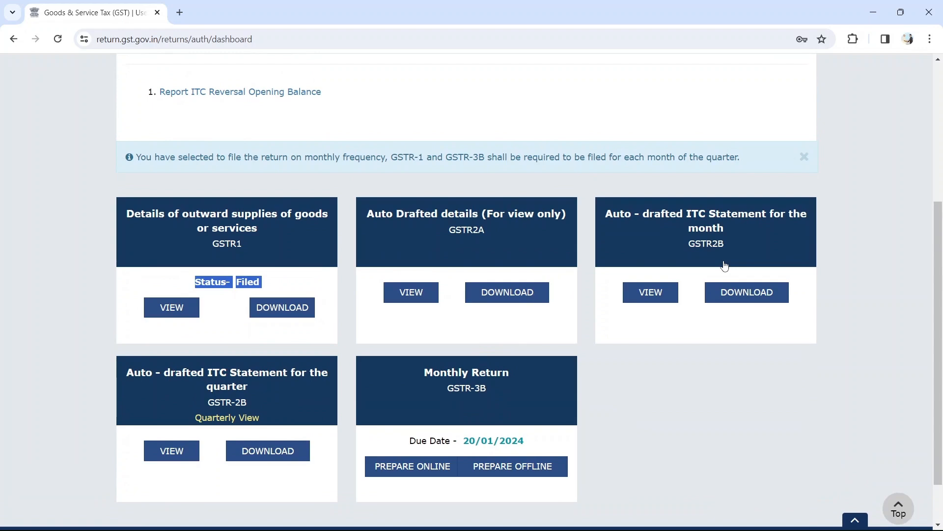
scroll(725, 266, down, 1)
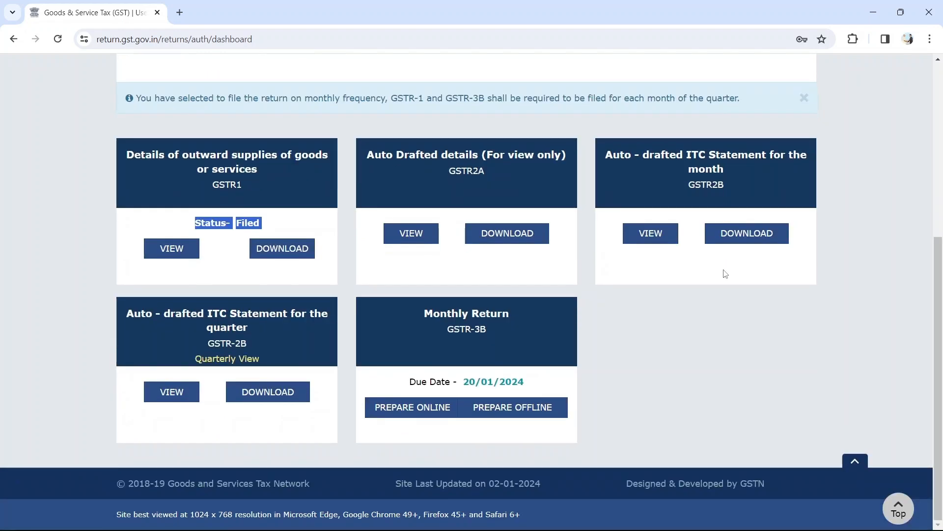
scroll(727, 352, up, 5)
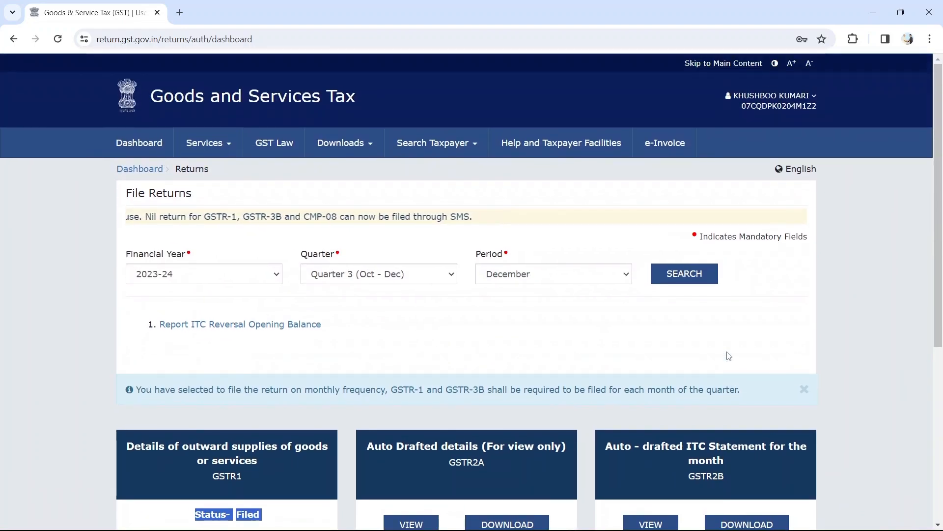